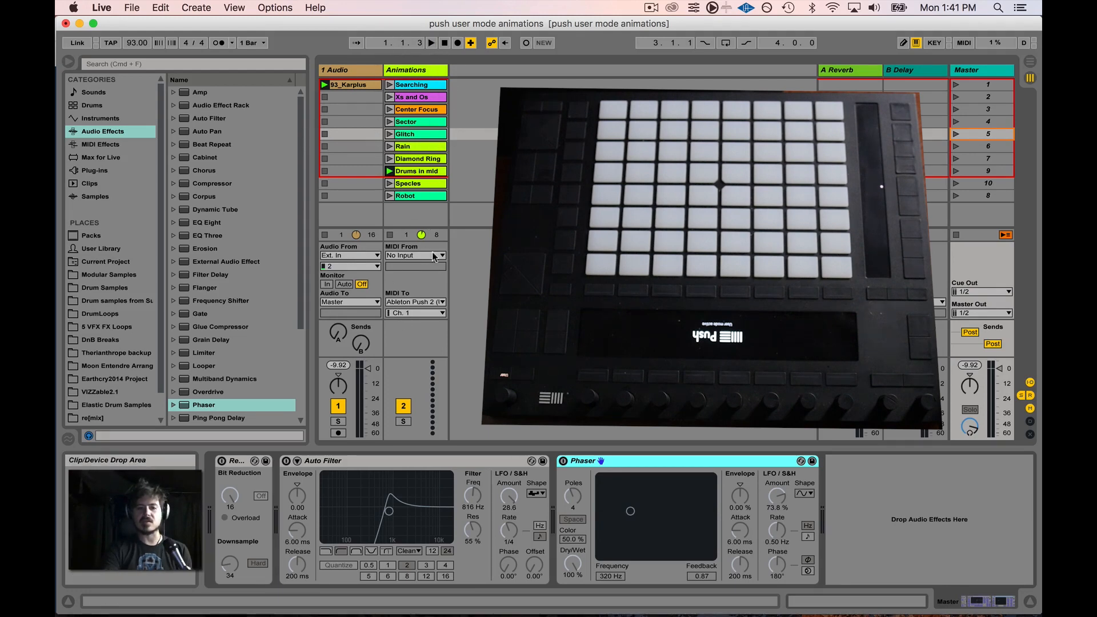
- Preview the clips on the Animations track one after another, launching each from Searching through Drums in mid
left_click(388, 85)
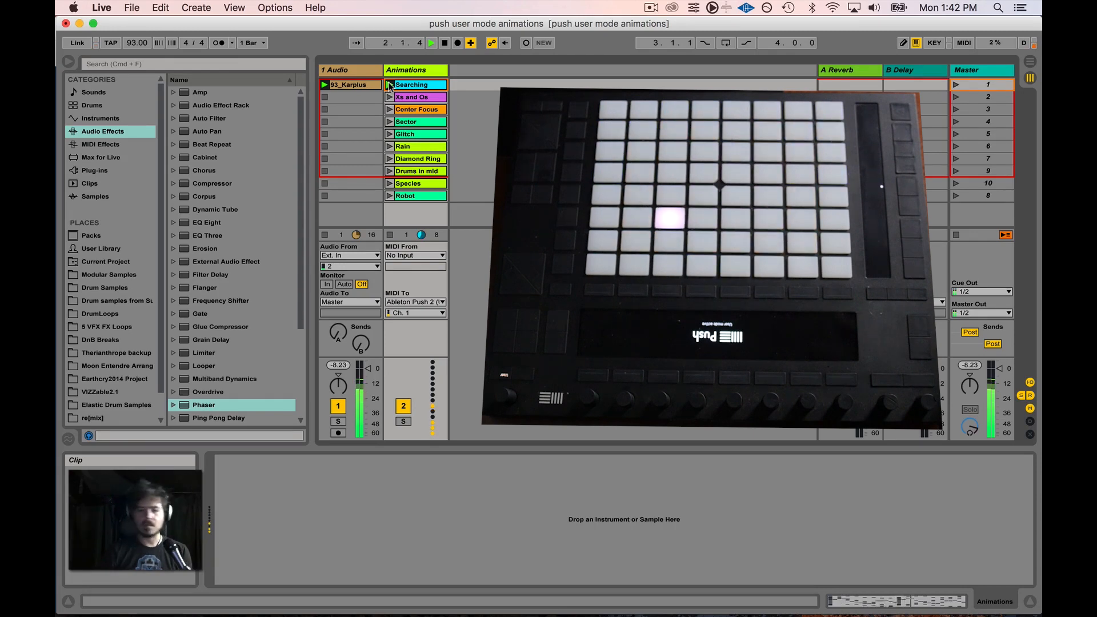
left_click(389, 97)
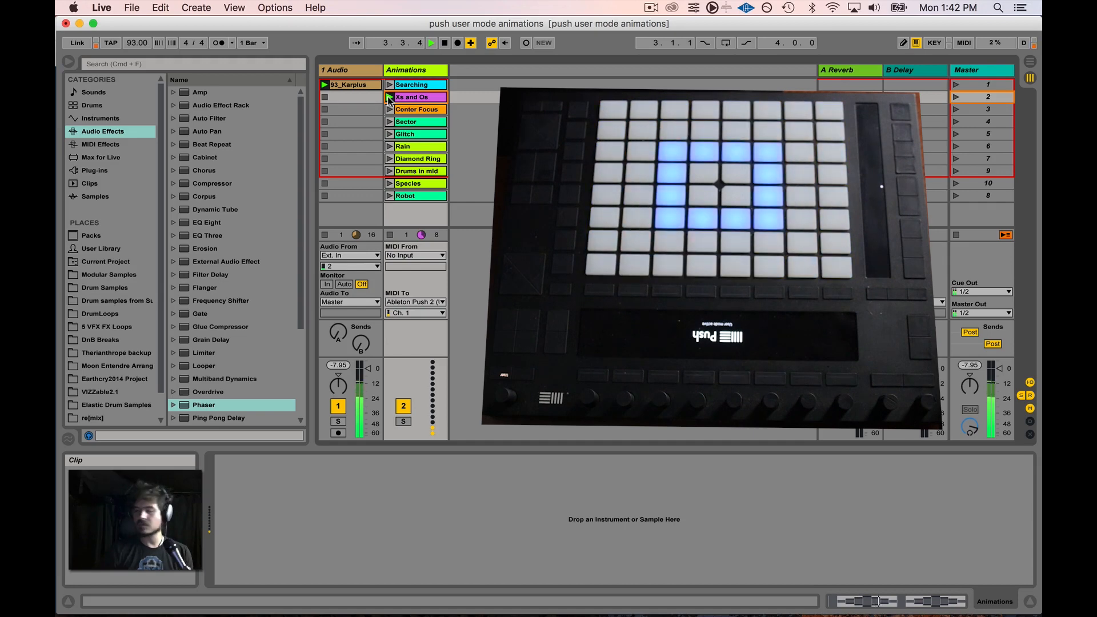
left_click(390, 109)
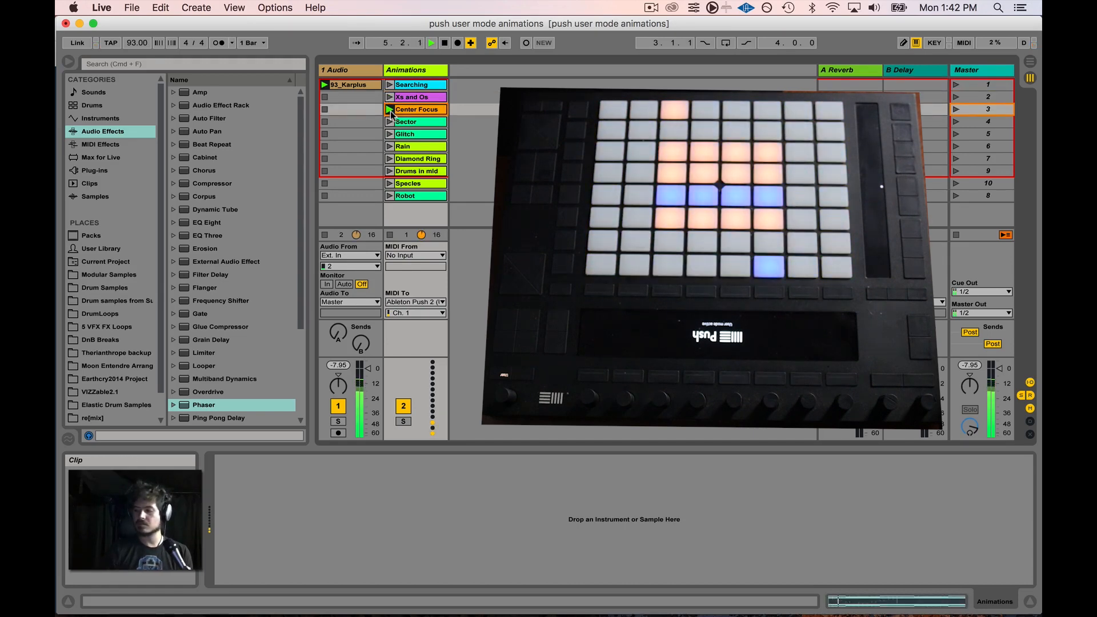
left_click(390, 121)
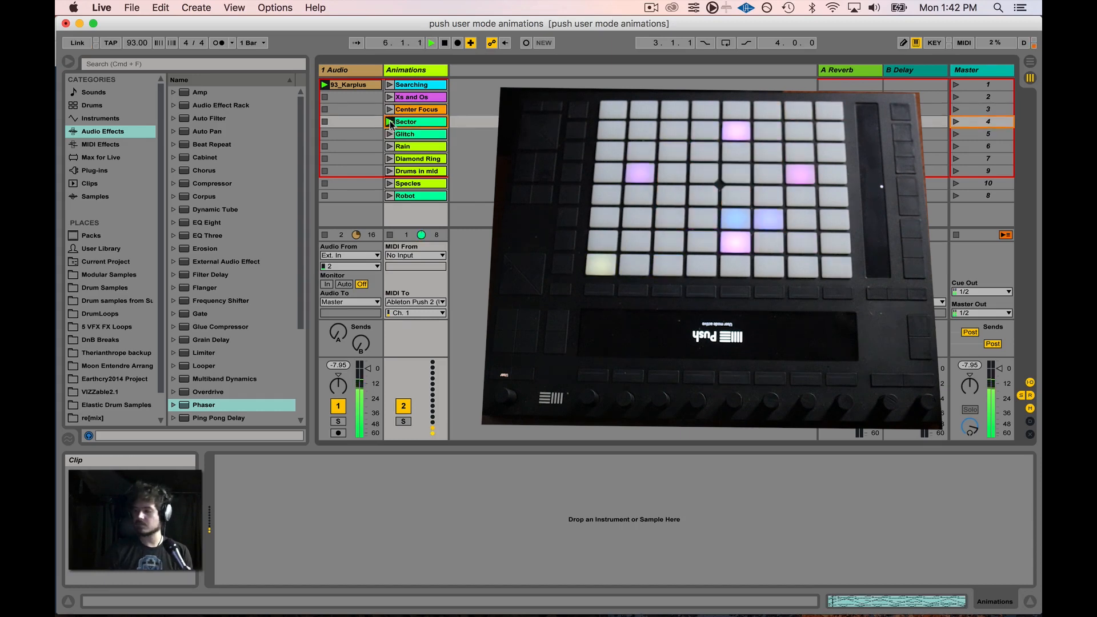
left_click(388, 134)
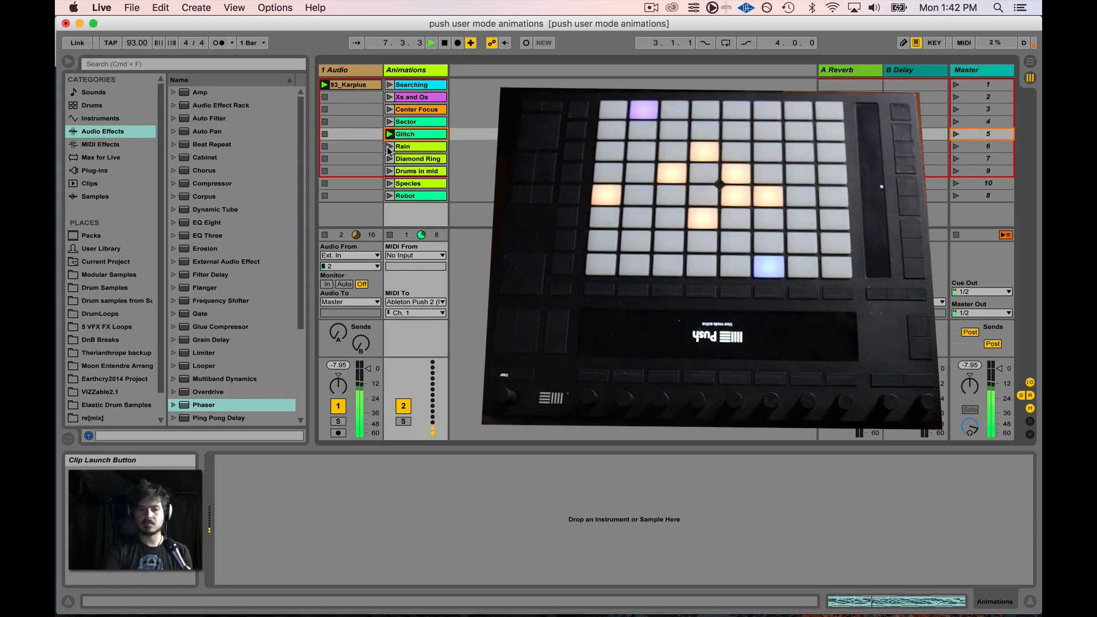
left_click(389, 147)
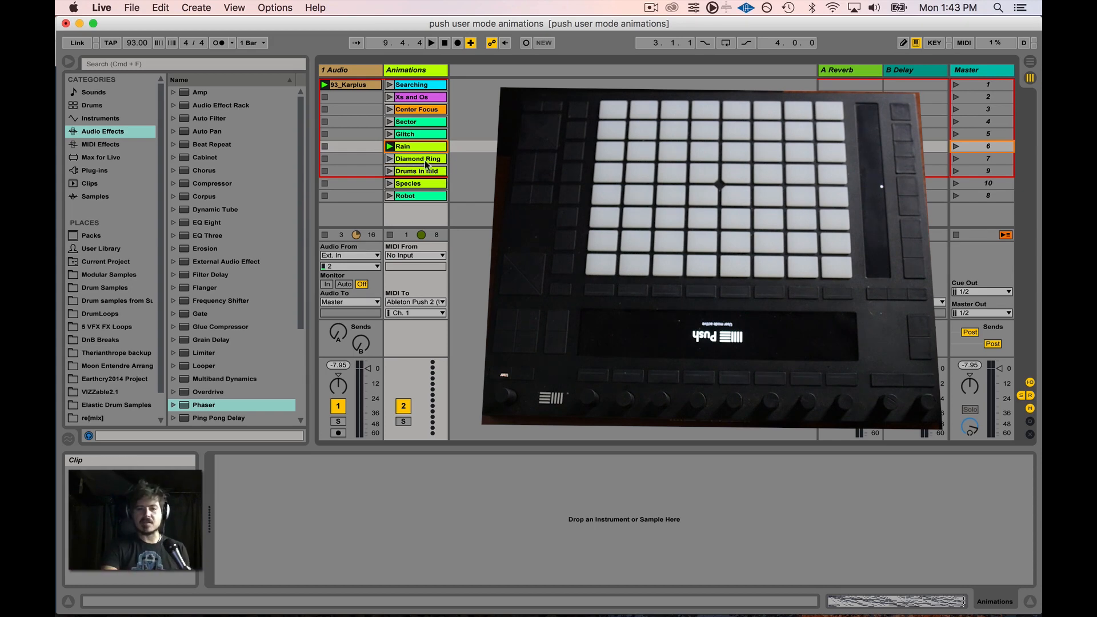
left_click(388, 159)
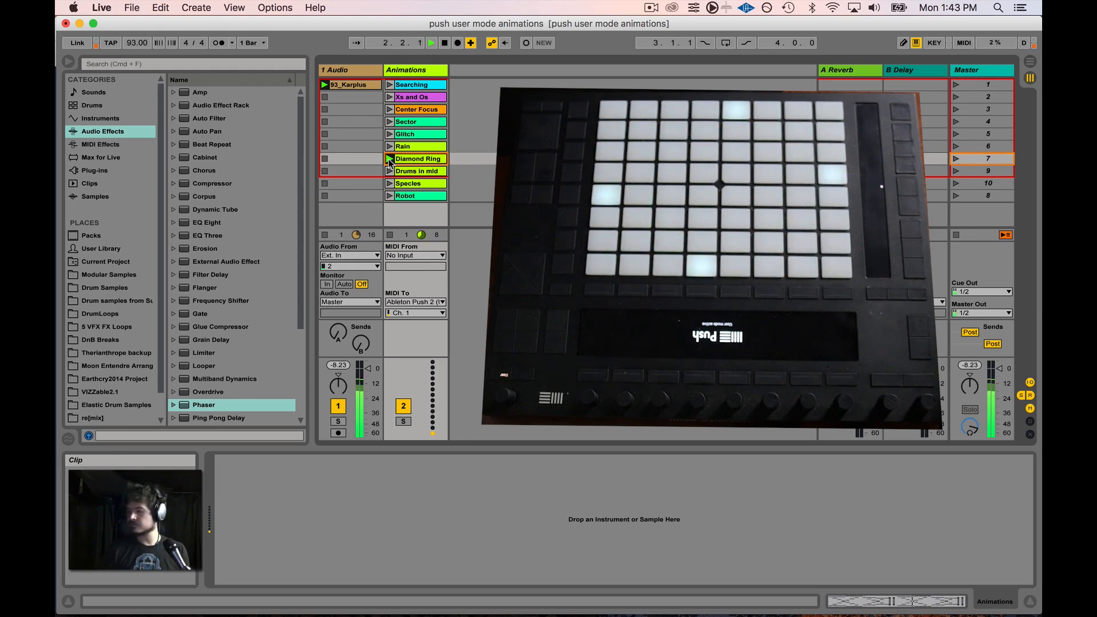
left_click(389, 171)
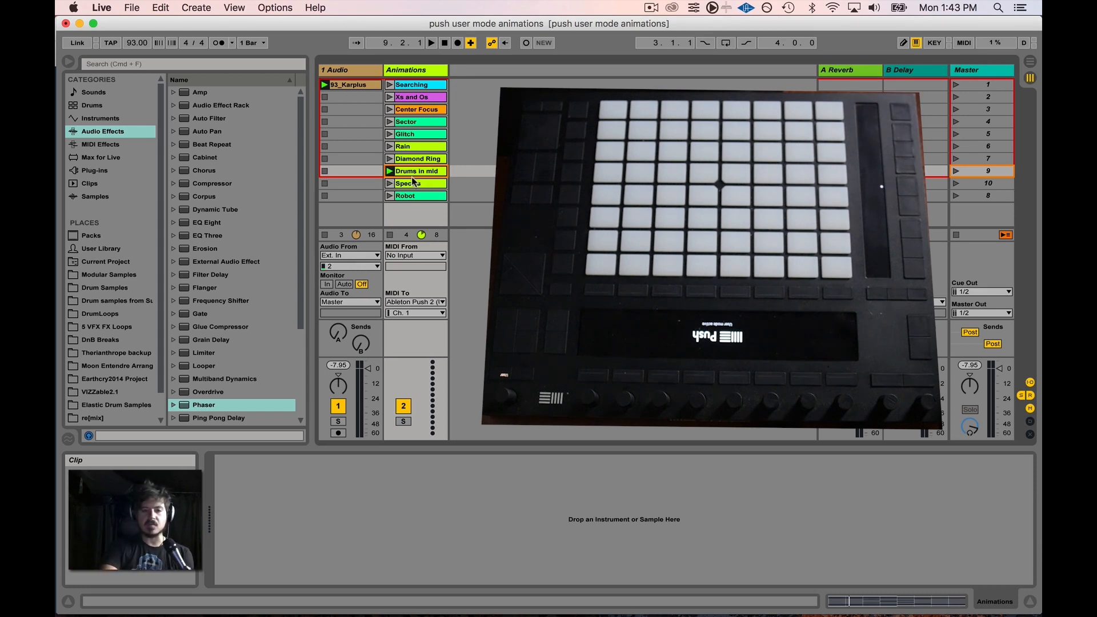
- MIDI-map the on/off switches of the Master track's Redux, Auto Filter and Phaser to notes F#4, G4 and G#4 respectively
left_click(963, 42)
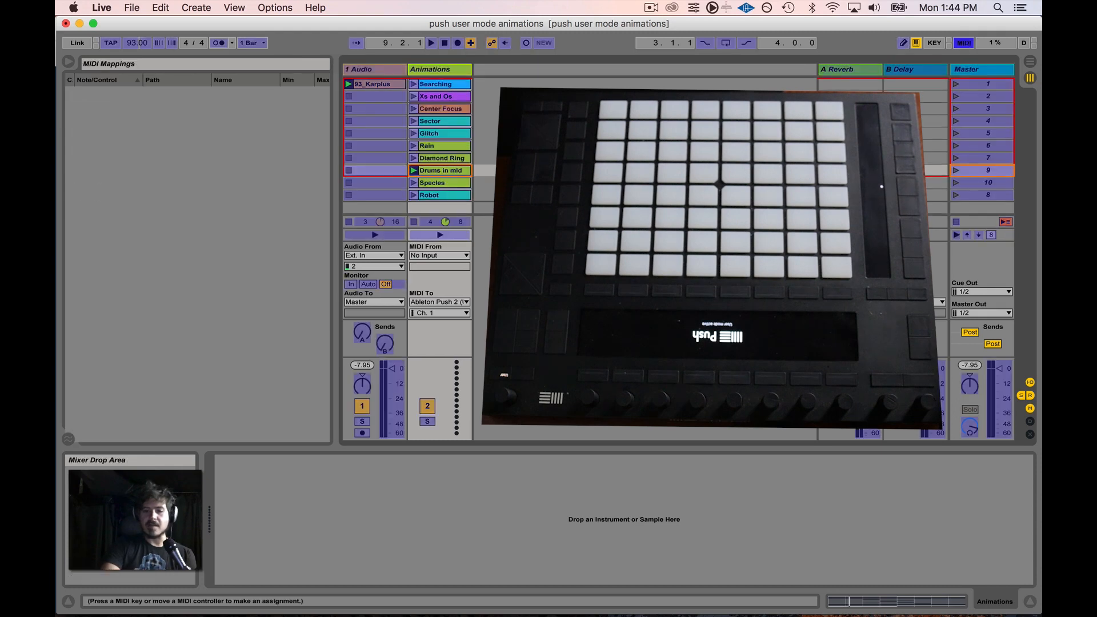
left_click(991, 71)
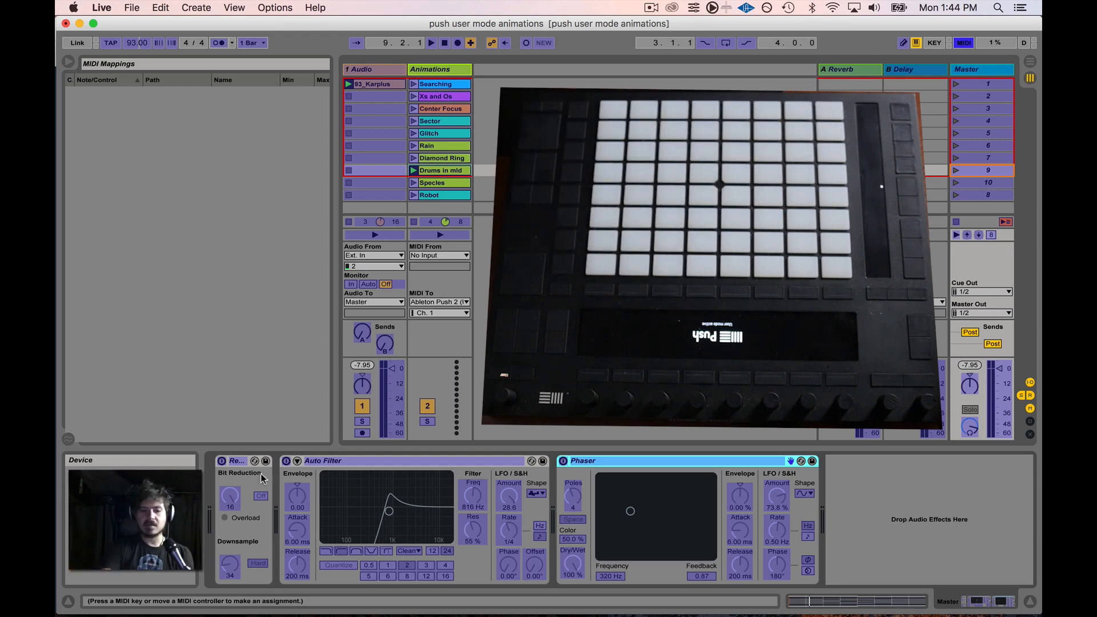
left_click(221, 462)
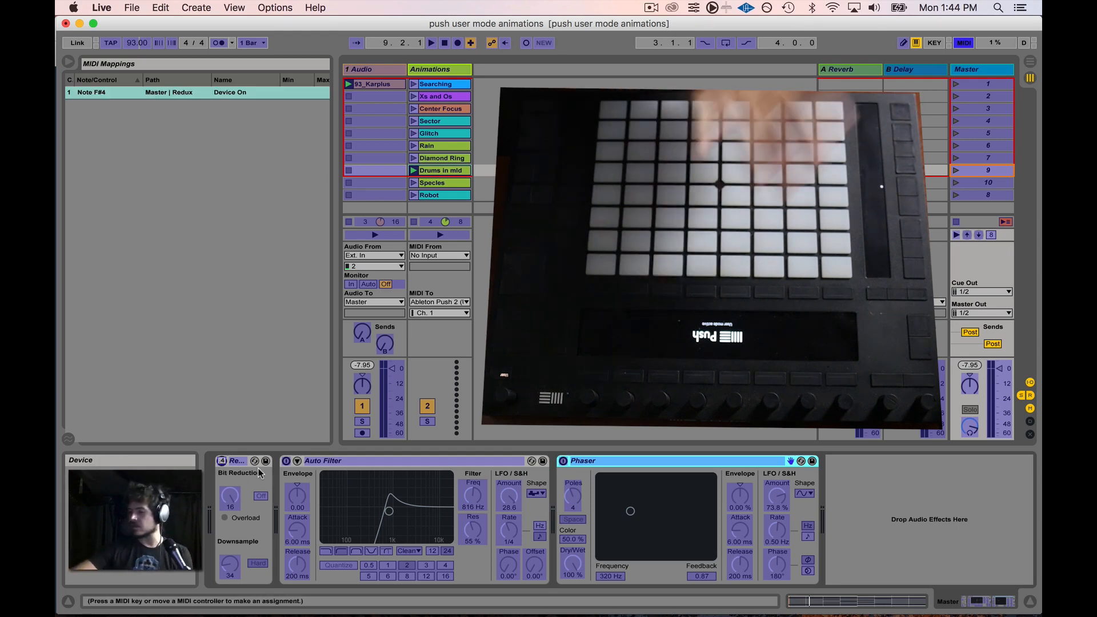
left_click(286, 461)
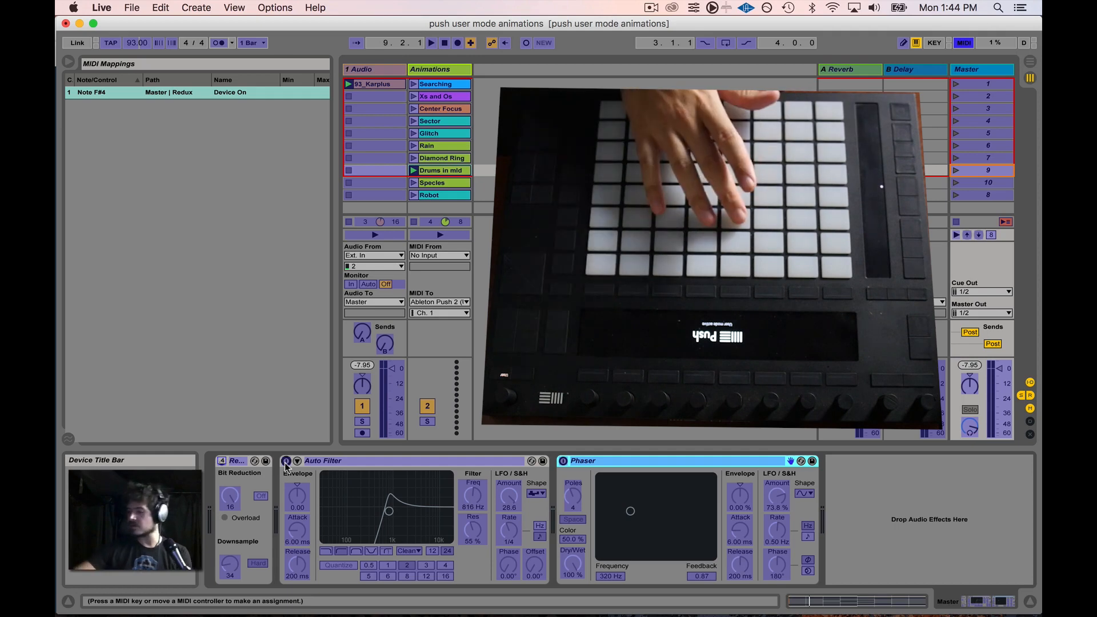
left_click(564, 461)
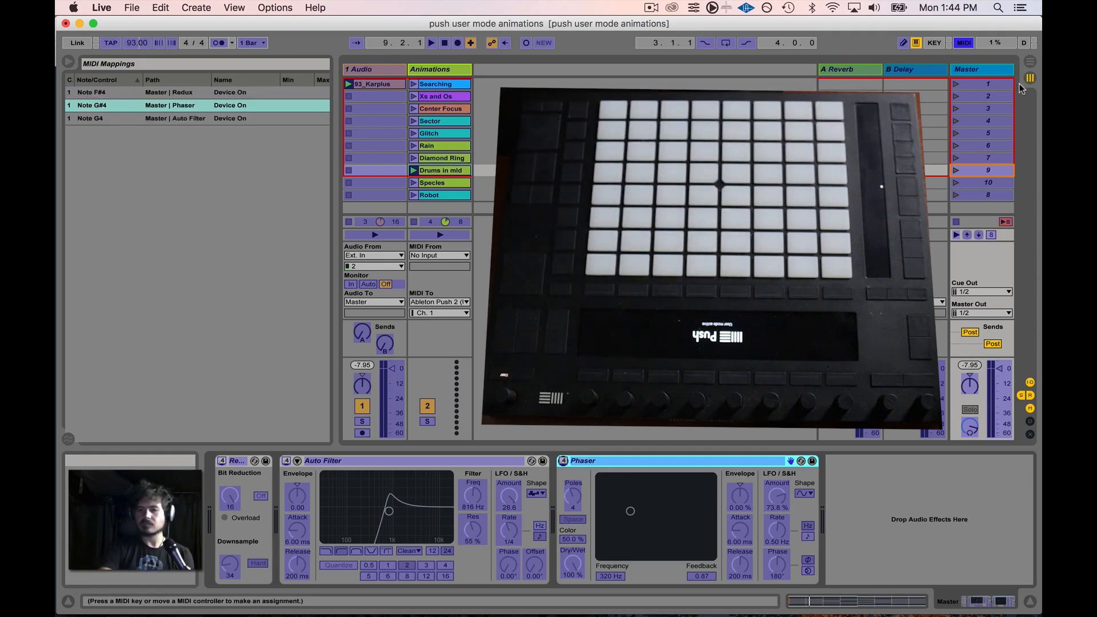
left_click(964, 43)
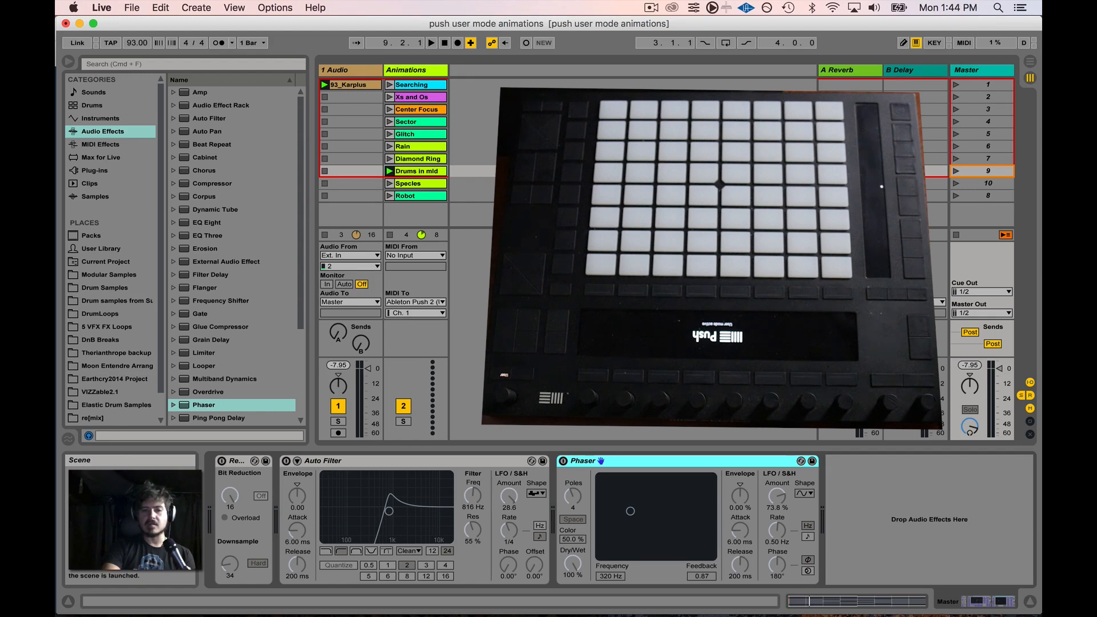
- Launch the Species clip on the Animations track to try it with the mapped effects, and stop playback
left_click(390, 185)
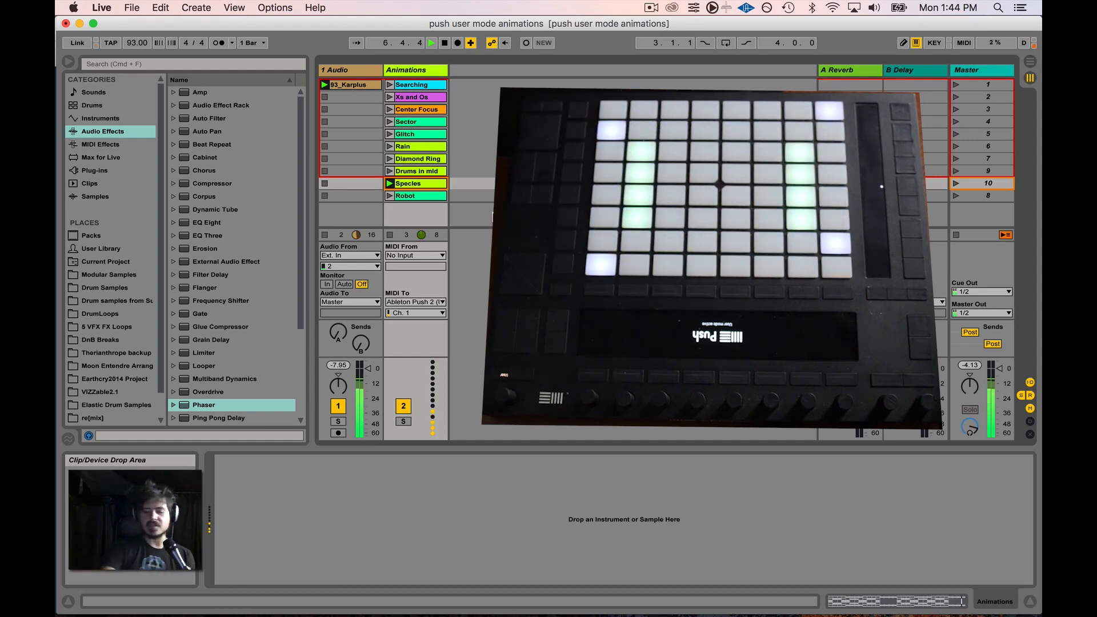
key("space")
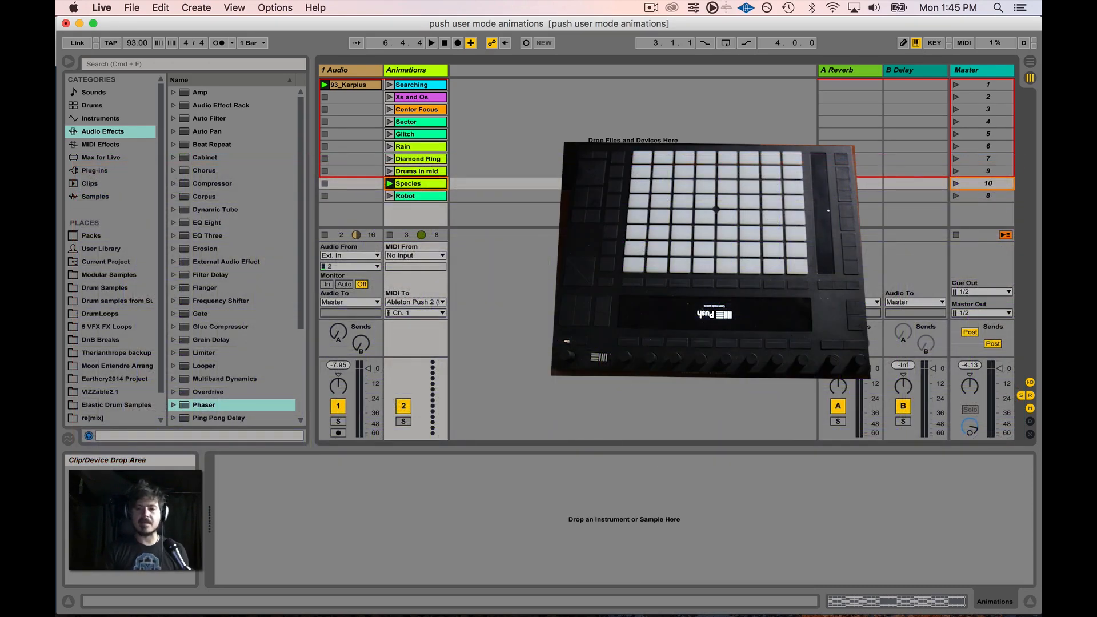
- Review the MIDI mappings together with the mappable controls of the Master track's effects
left_click(964, 43)
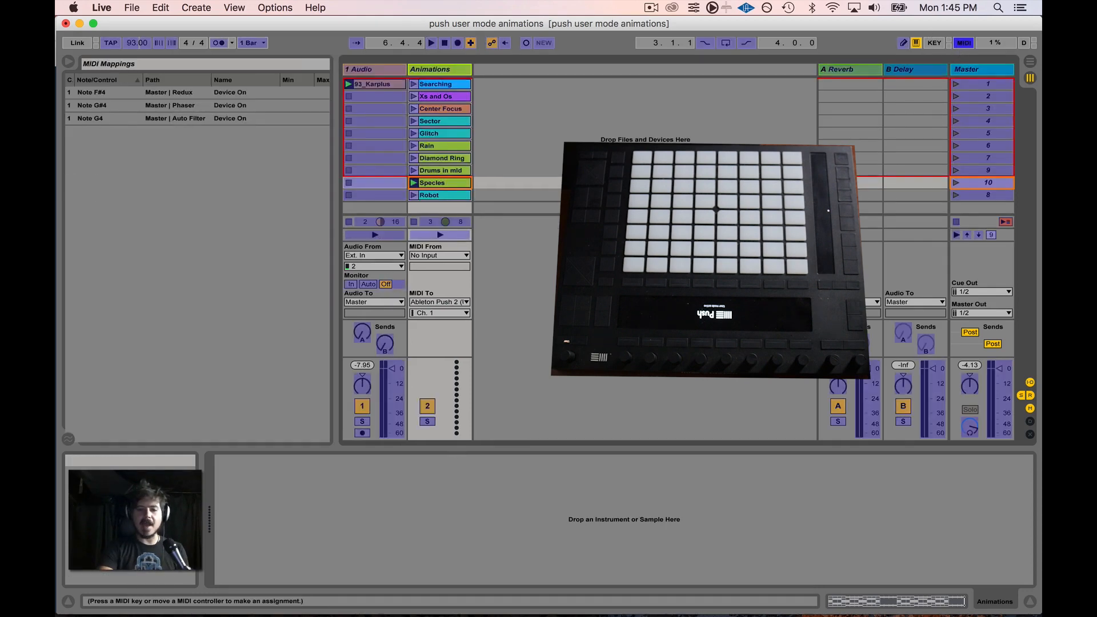
left_click(958, 85)
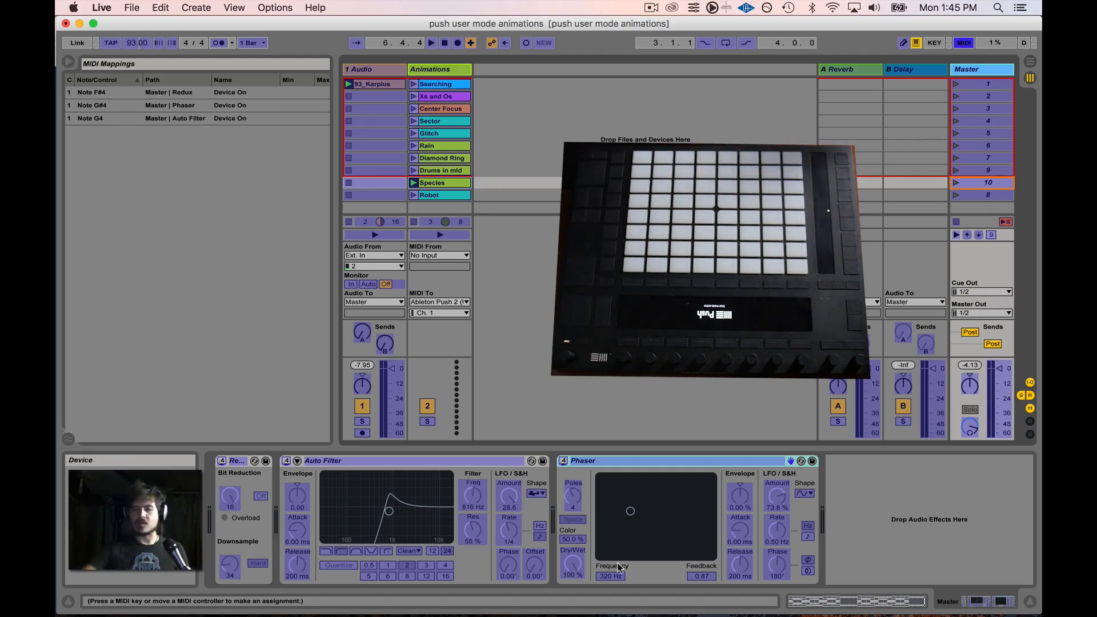
left_click(964, 43)
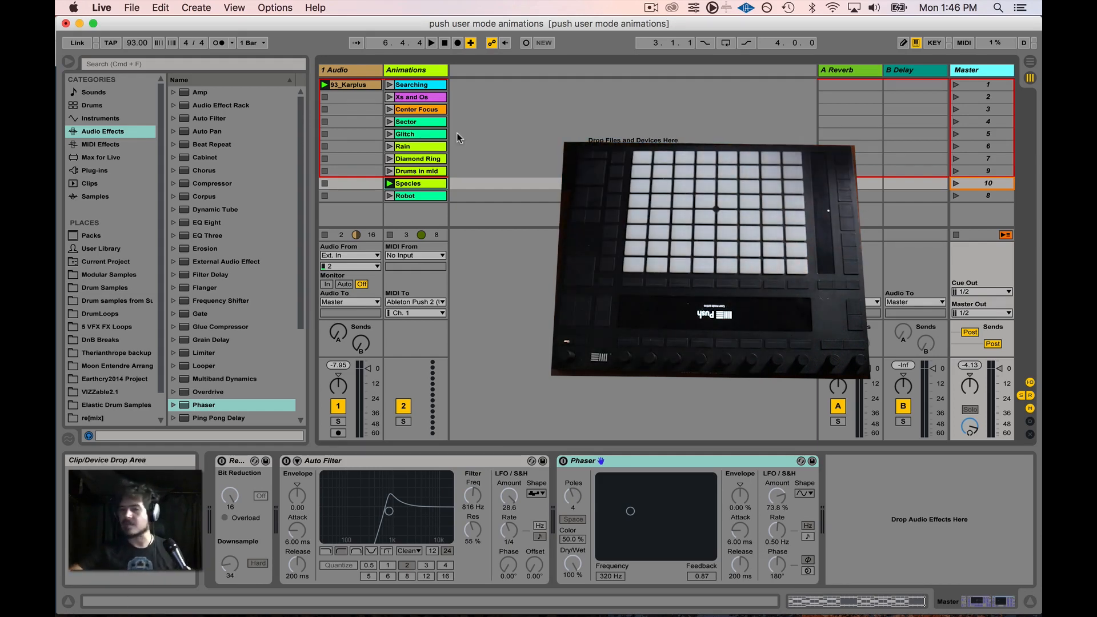
- MIDI-map the ten clip slots of the Animations track in order to CC 20 through CC 27, CC 102 and CC 103
left_click(962, 43)
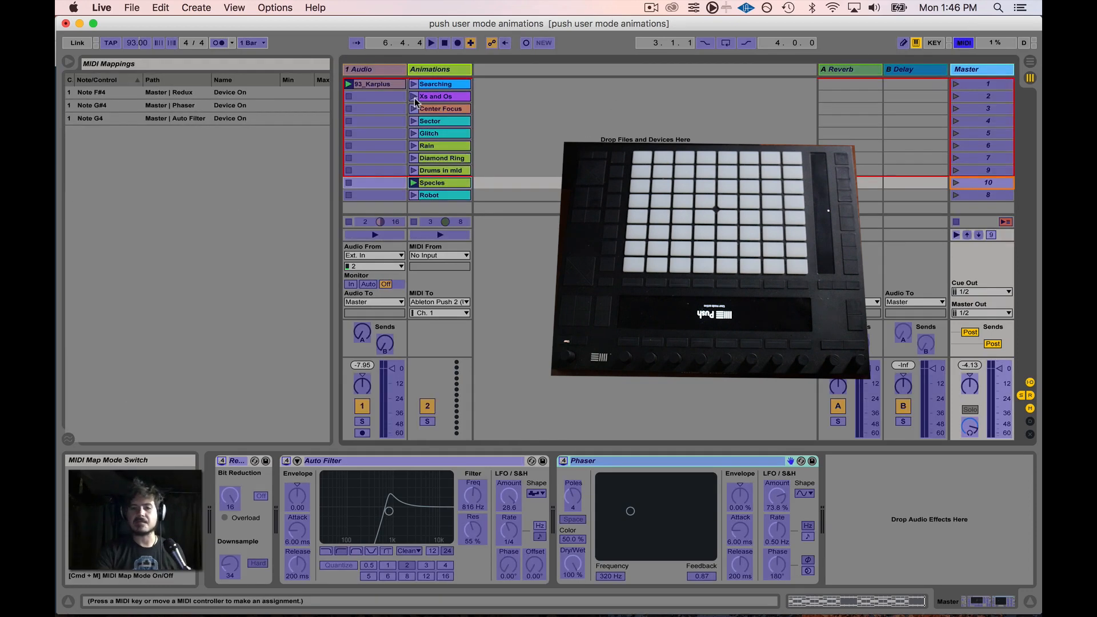
left_click(435, 85)
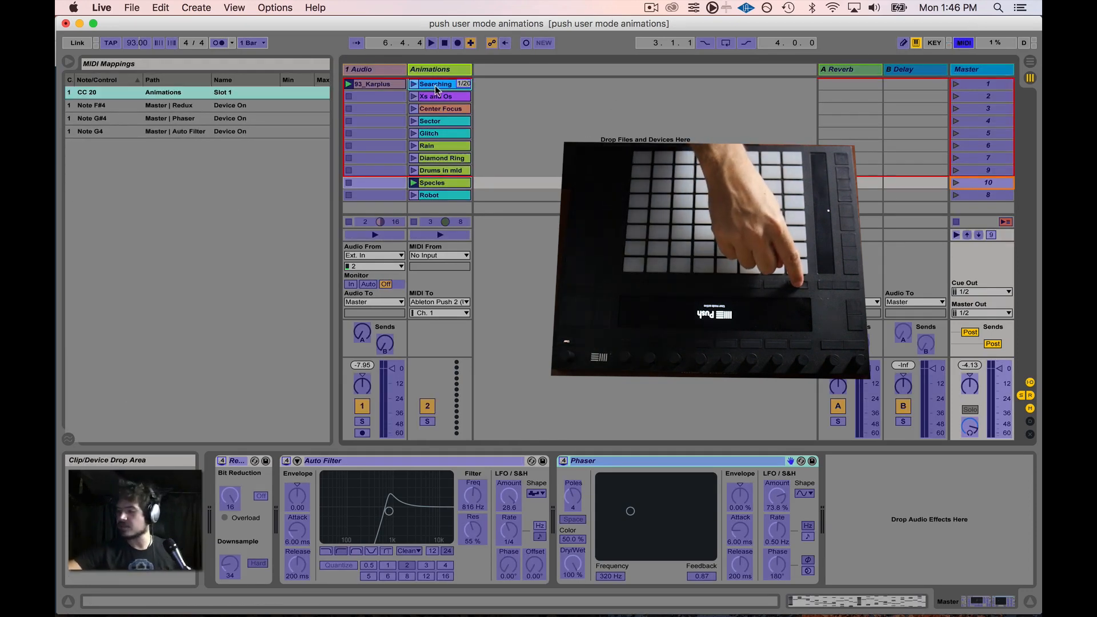
left_click(440, 97)
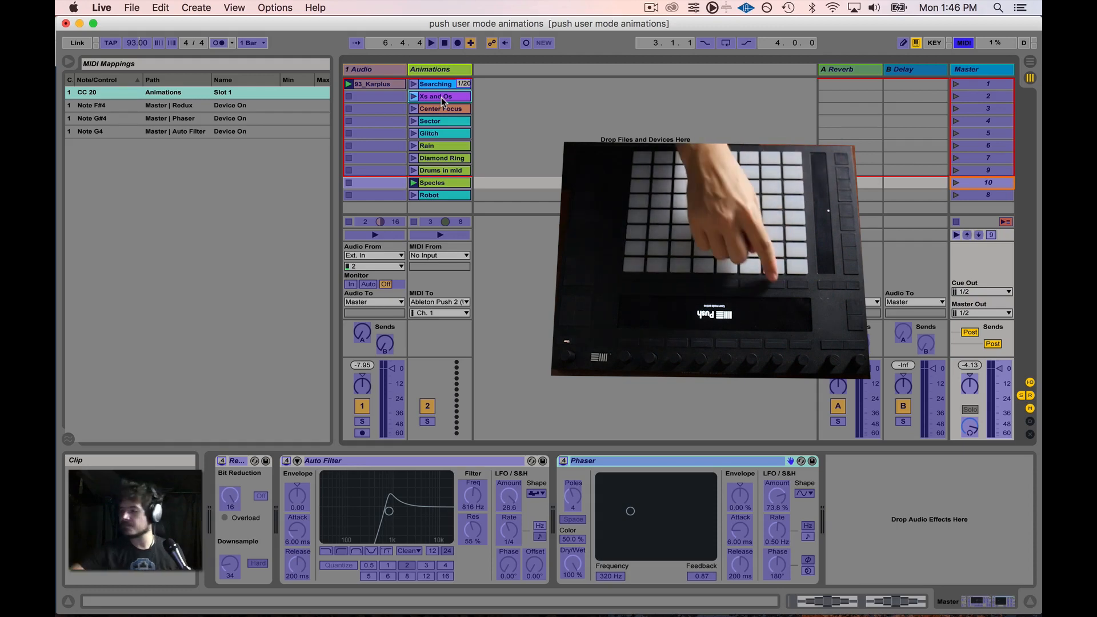
left_click(455, 109)
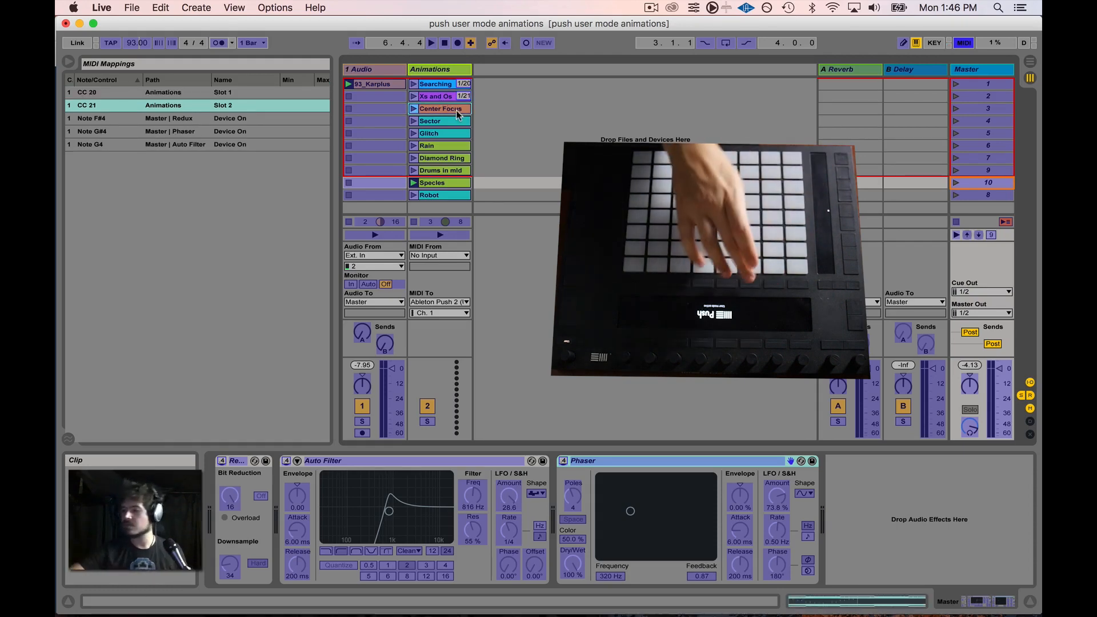
left_click(457, 121)
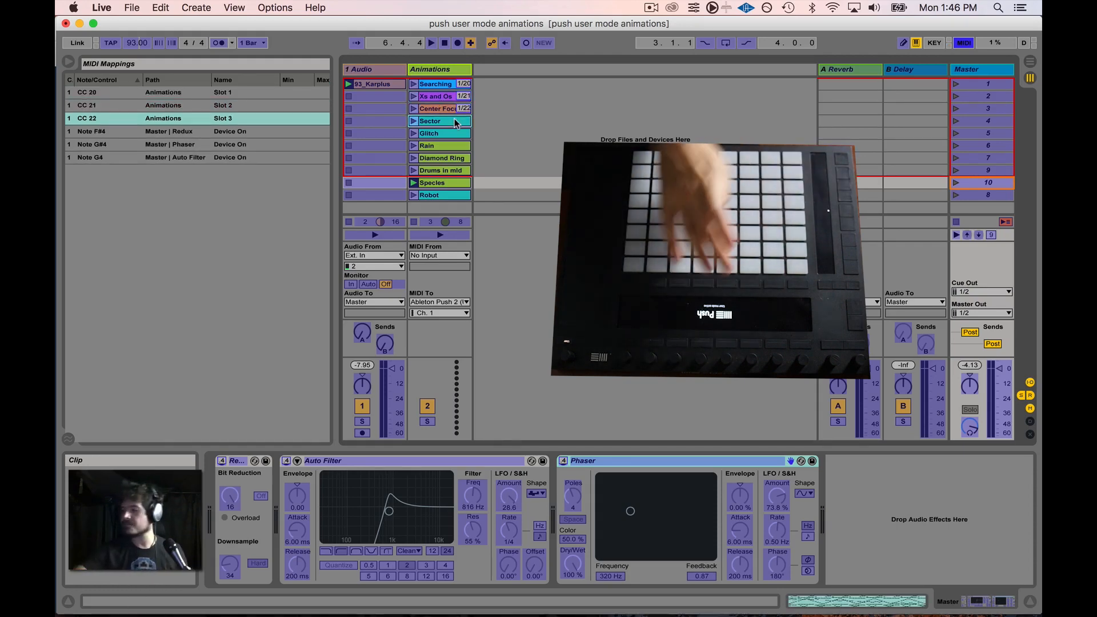
left_click(454, 133)
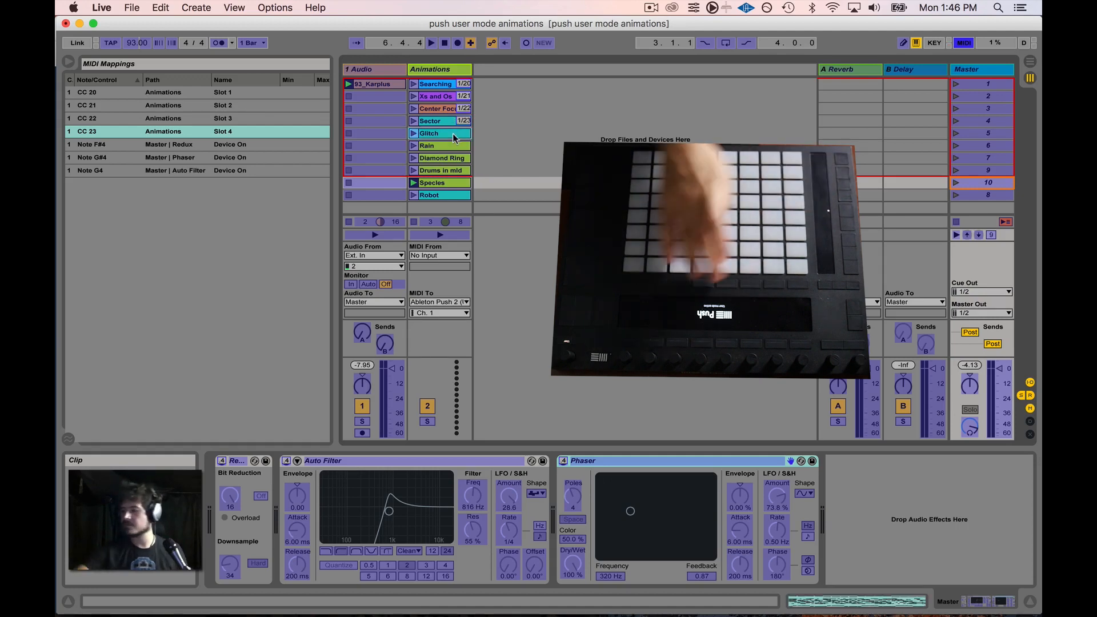
left_click(451, 145)
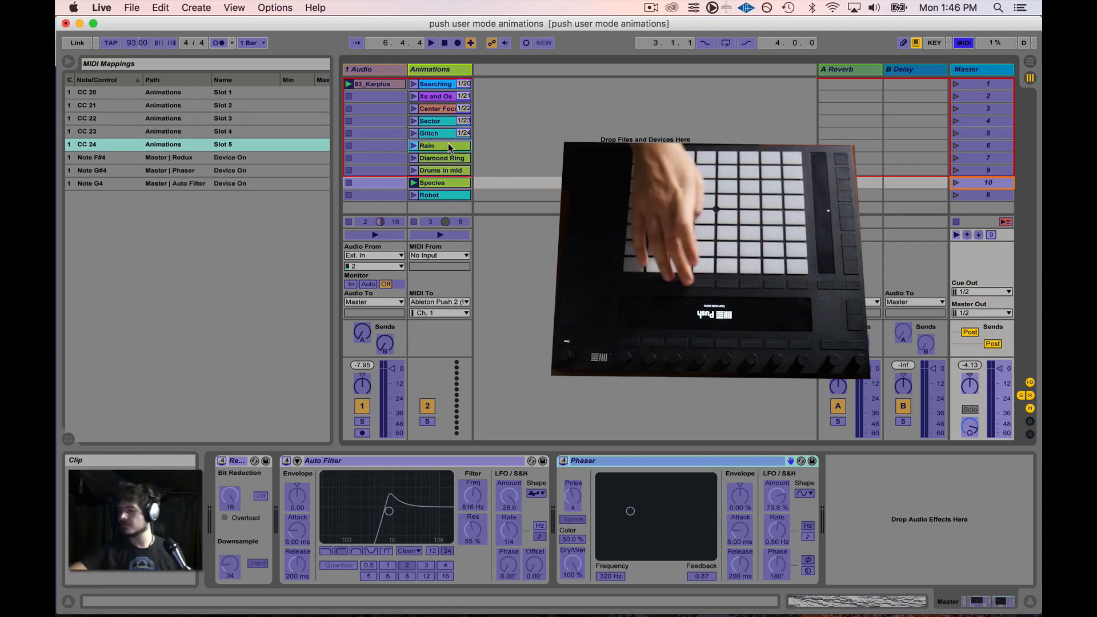
left_click(447, 159)
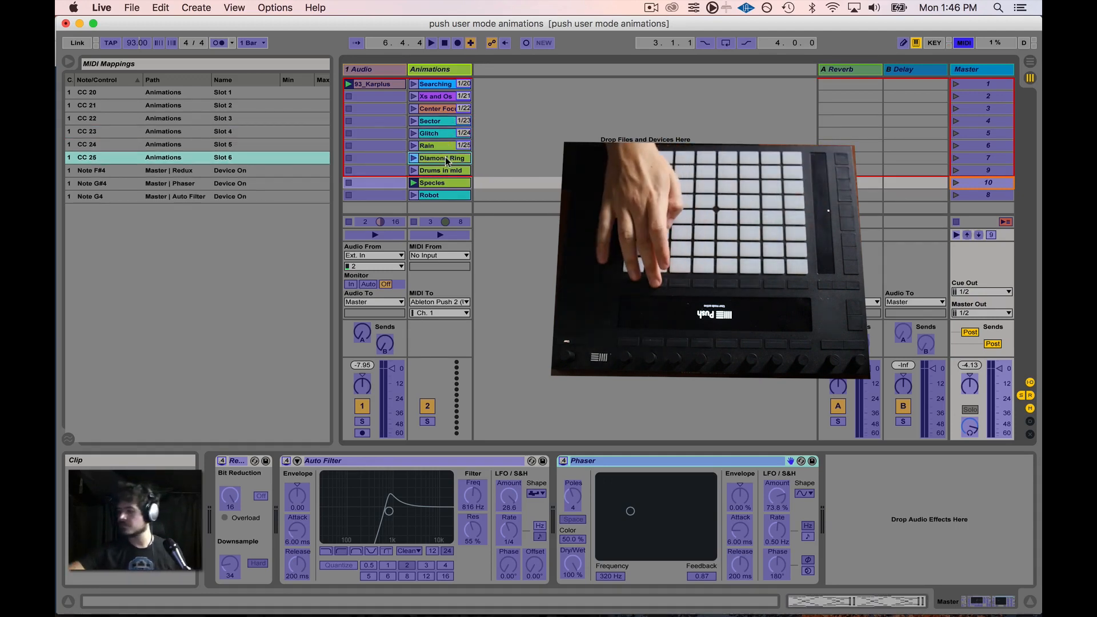
left_click(447, 171)
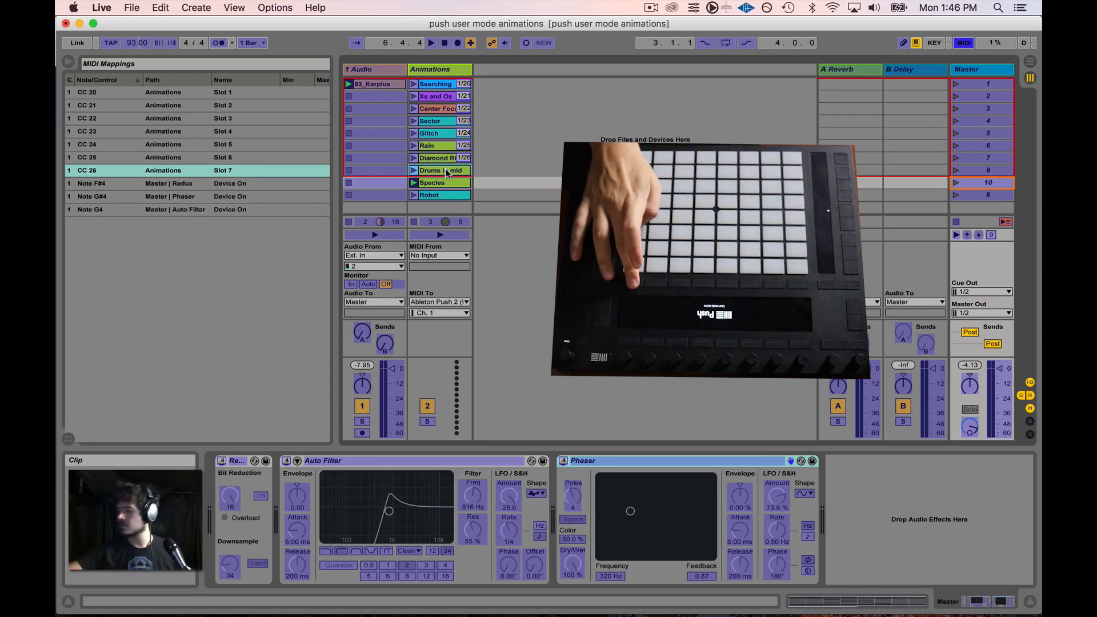
left_click(444, 184)
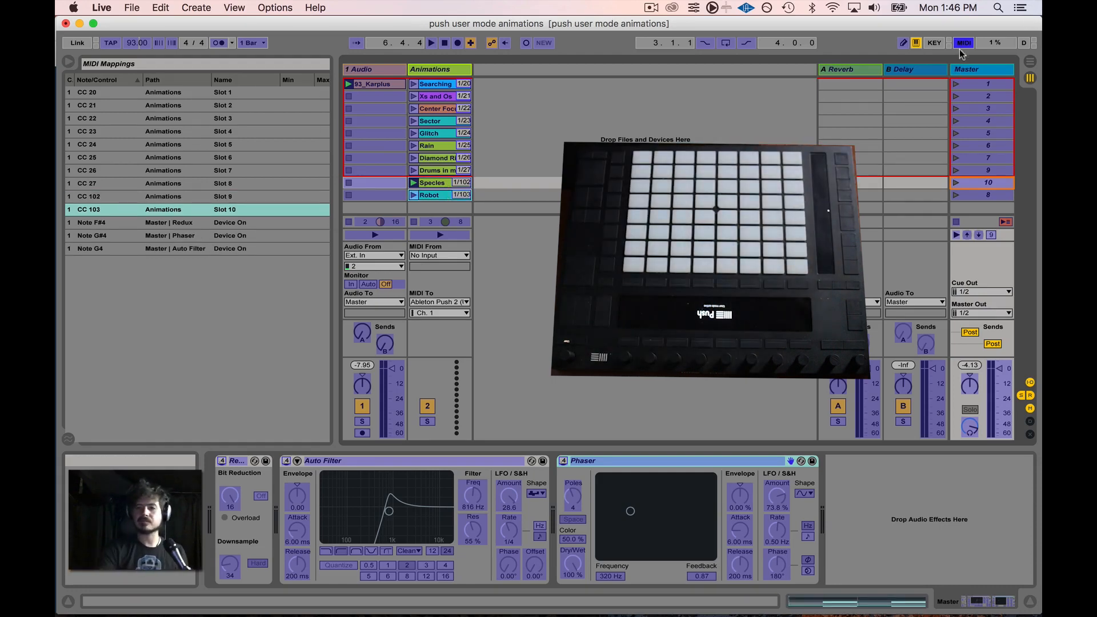
left_click(964, 44)
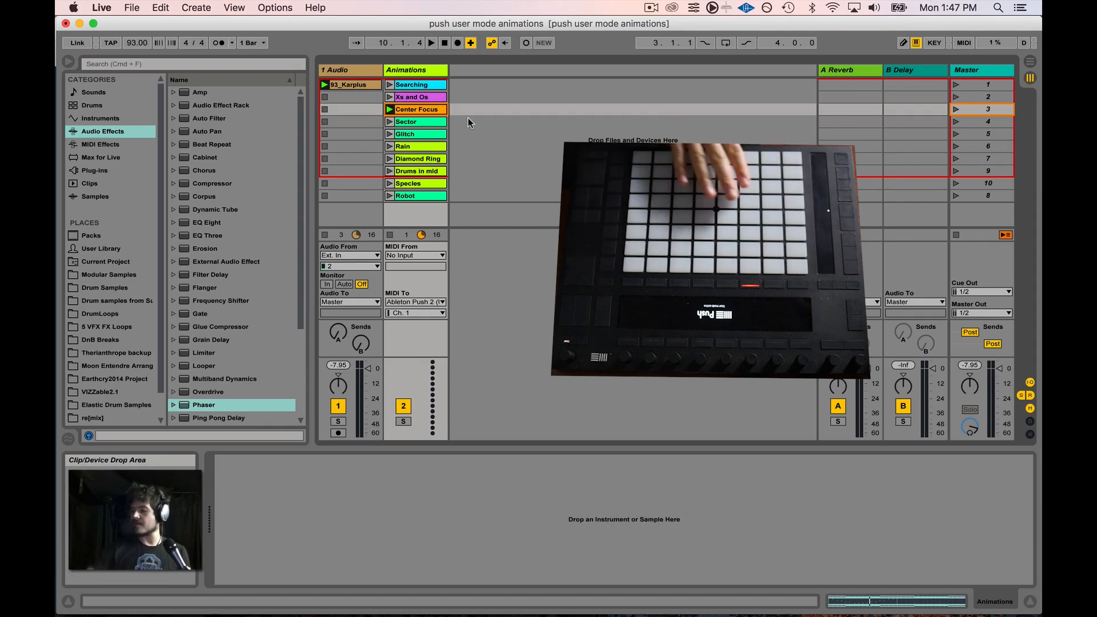
- Show the Master track's effects, start playback, and launch the Diamond Ring, Drums in mid and Sector clips in turn
left_click(965, 75)
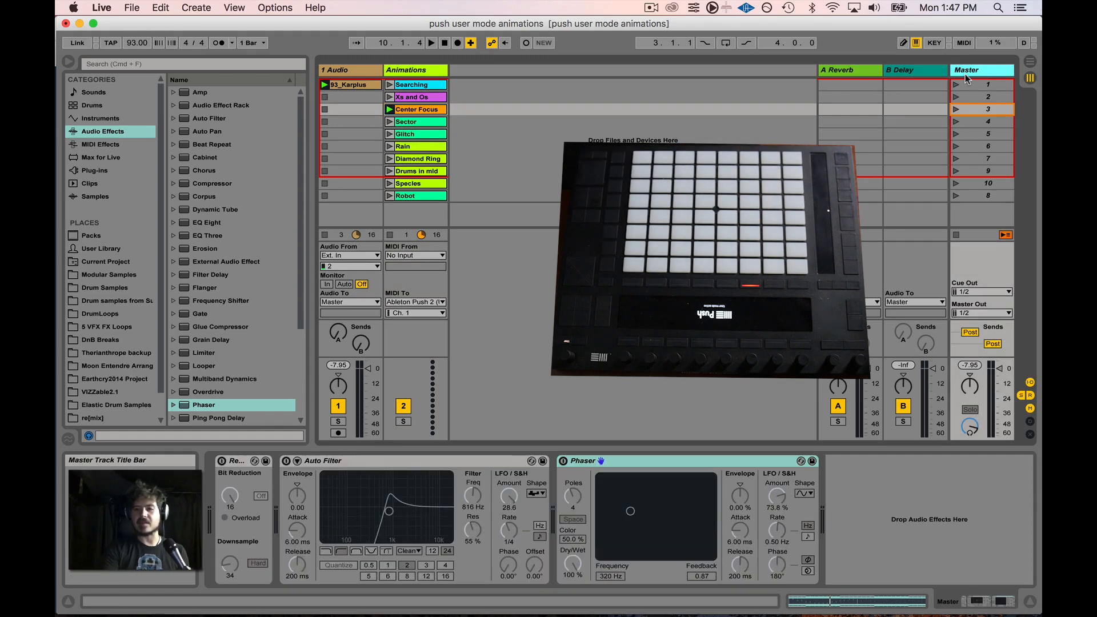
key("space")
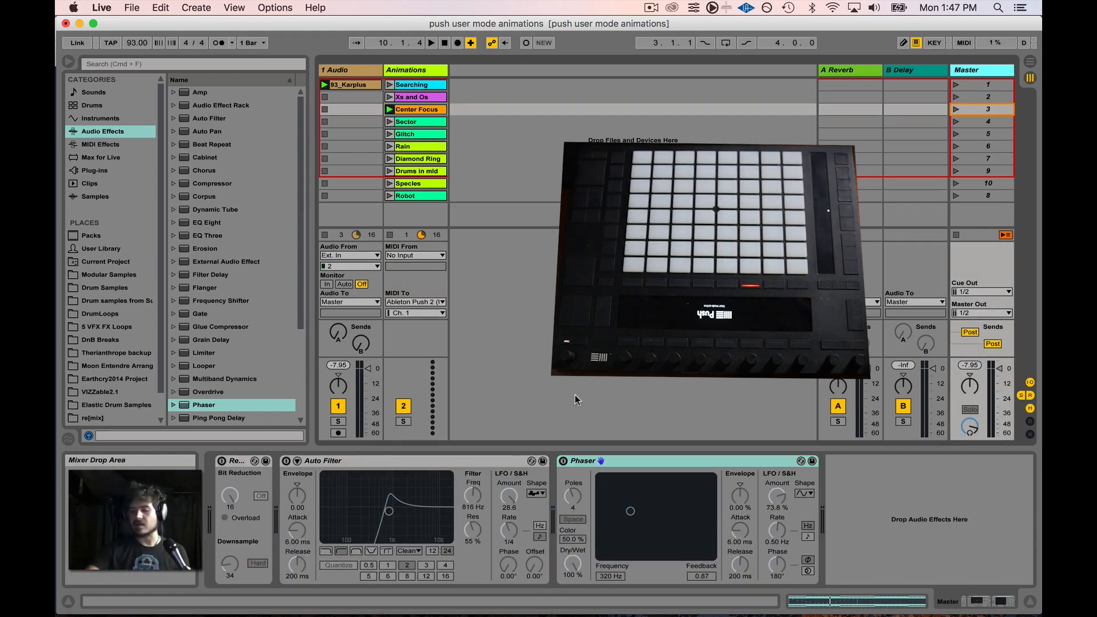
left_click(392, 159)
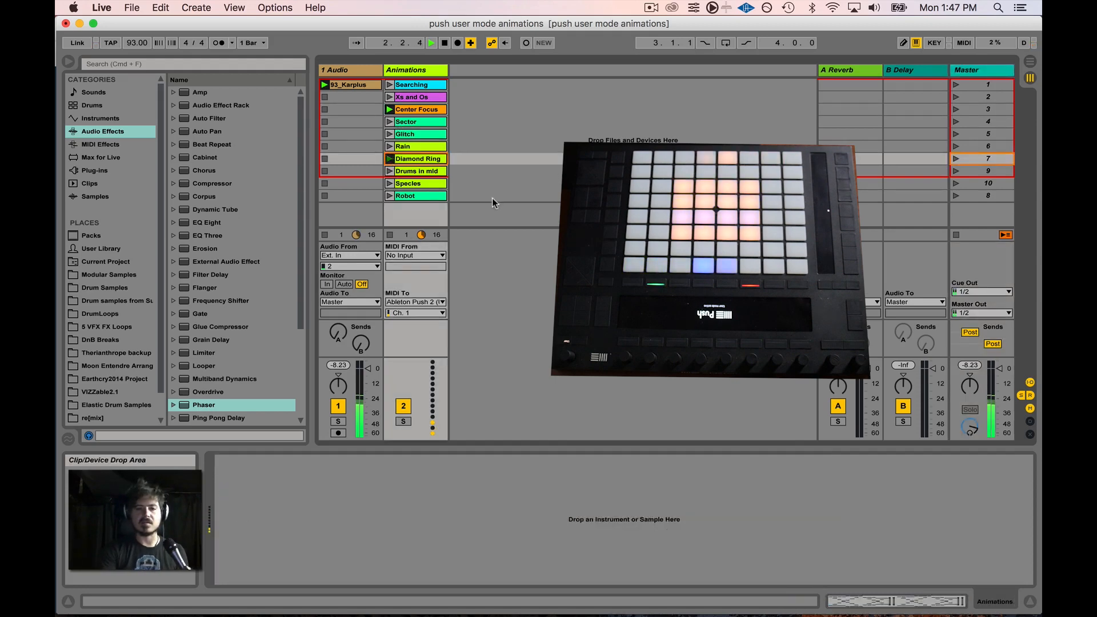
left_click(392, 172)
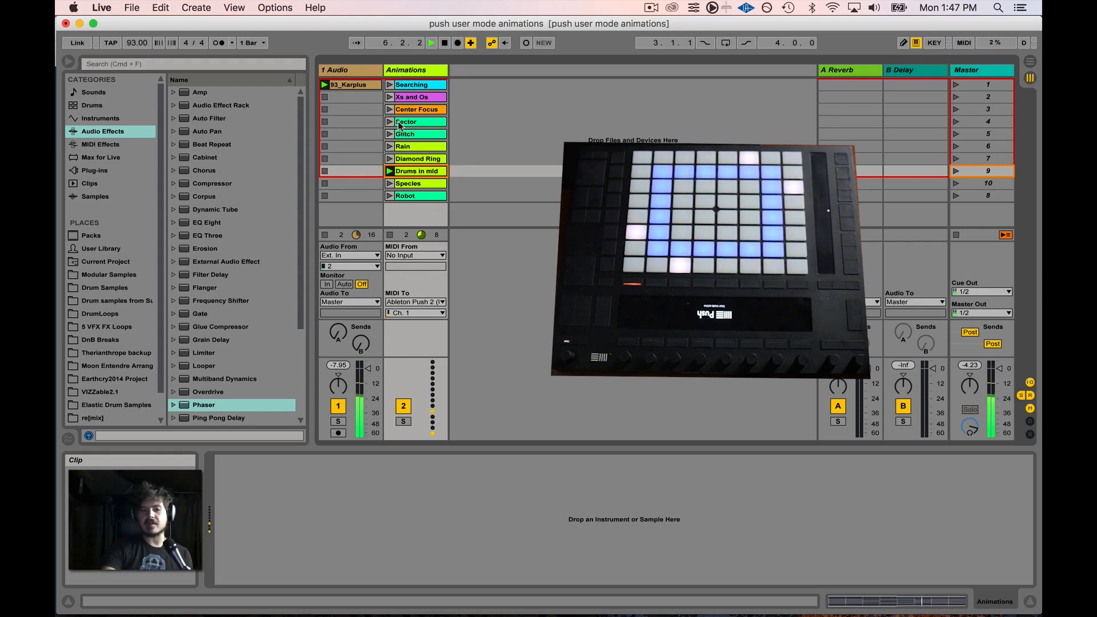
left_click(390, 122)
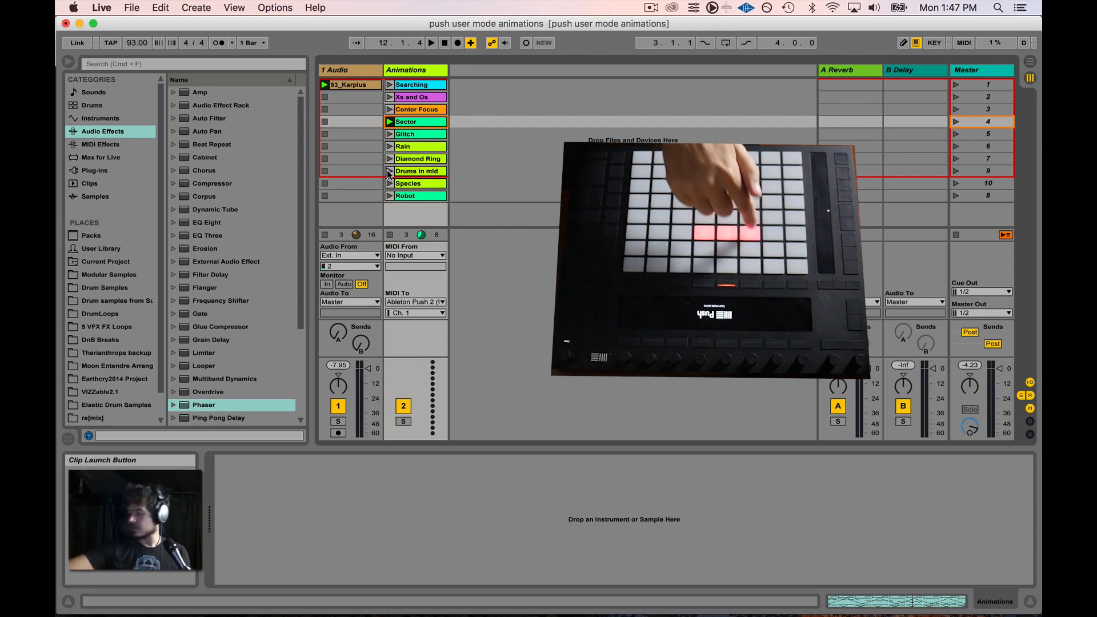
- Launch the Drums in mid clip, then examine the Searching clip's notes in an enlarged note editor while it plays
left_click(389, 171)
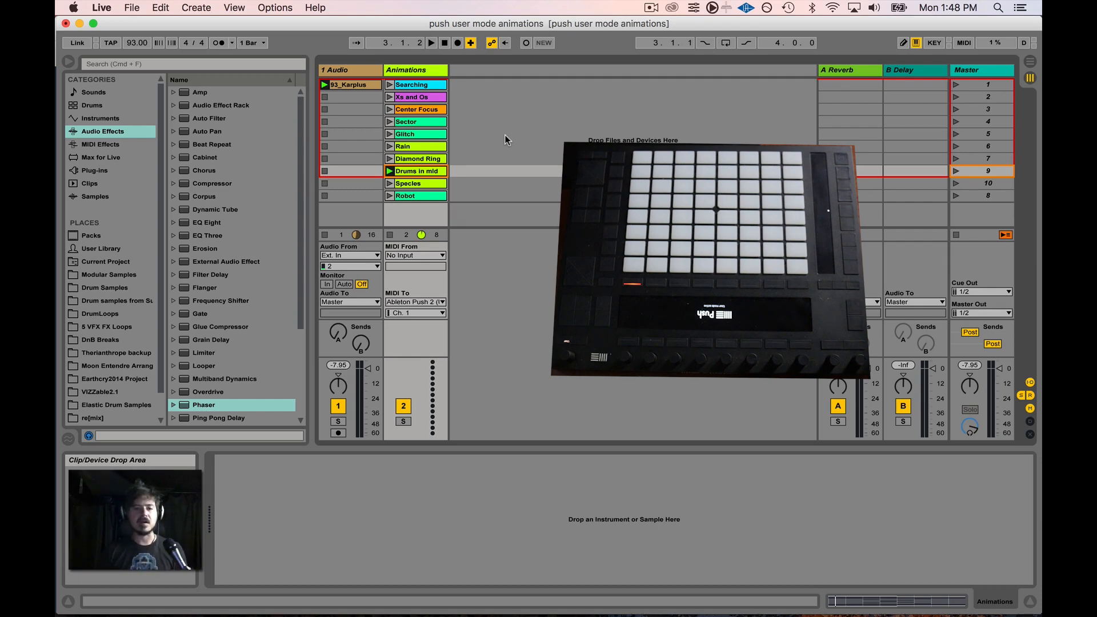
left_click(413, 86)
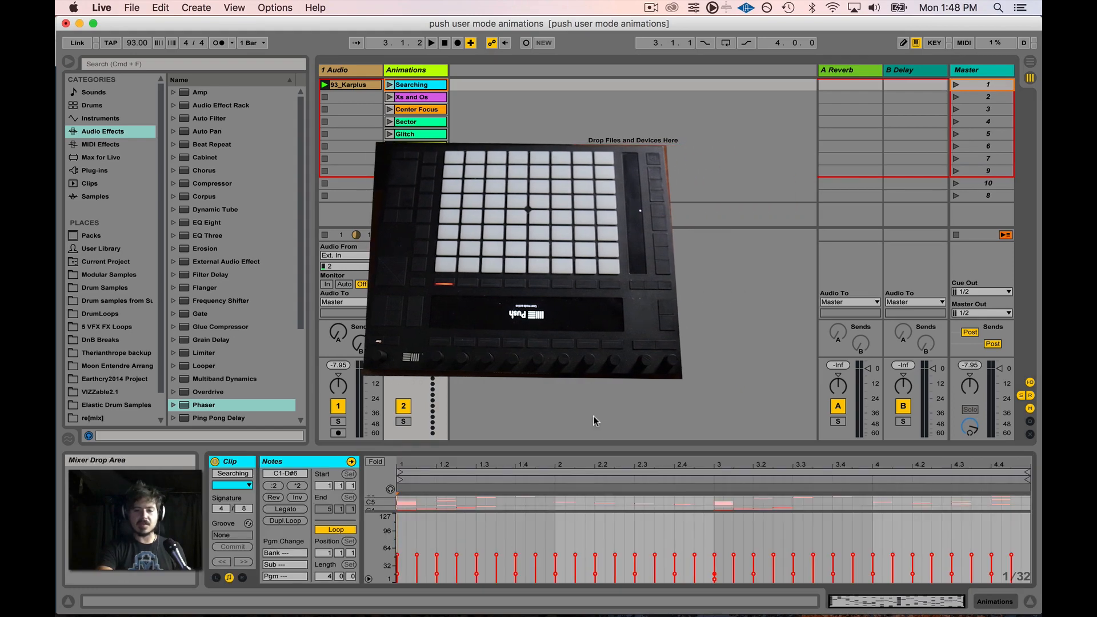
left_click_drag(590, 430, 590, 177)
left_click_drag(376, 330, 387, 330)
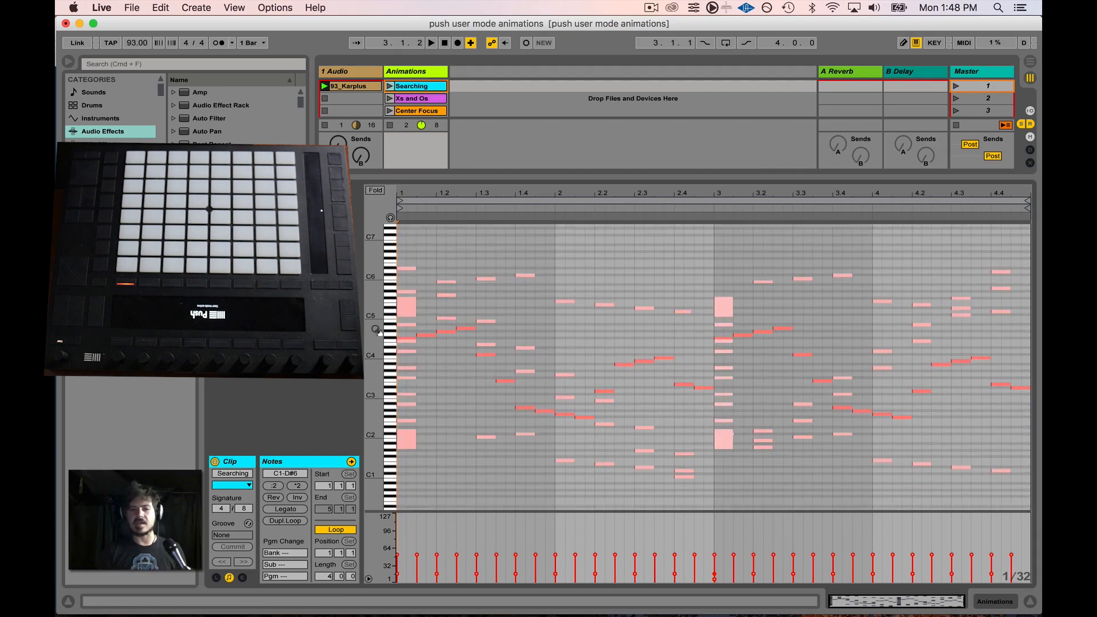
left_click(390, 87)
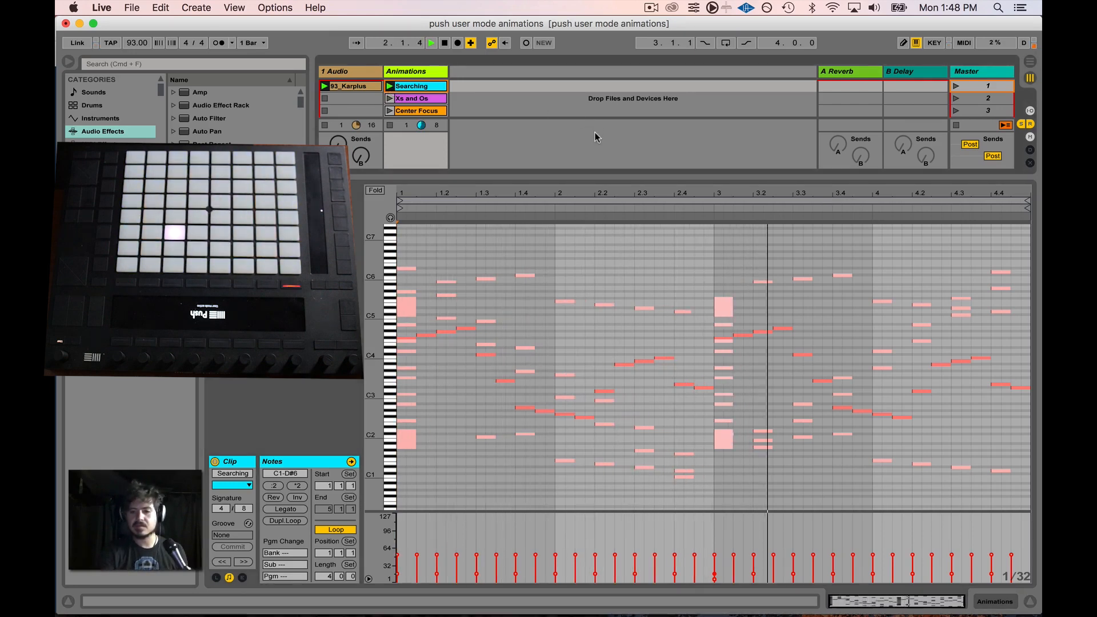
mouse_move(373, 304)
left_mouse_down()
mouse_move(390, 306)
mouse_move(376, 307)
left_mouse_up()
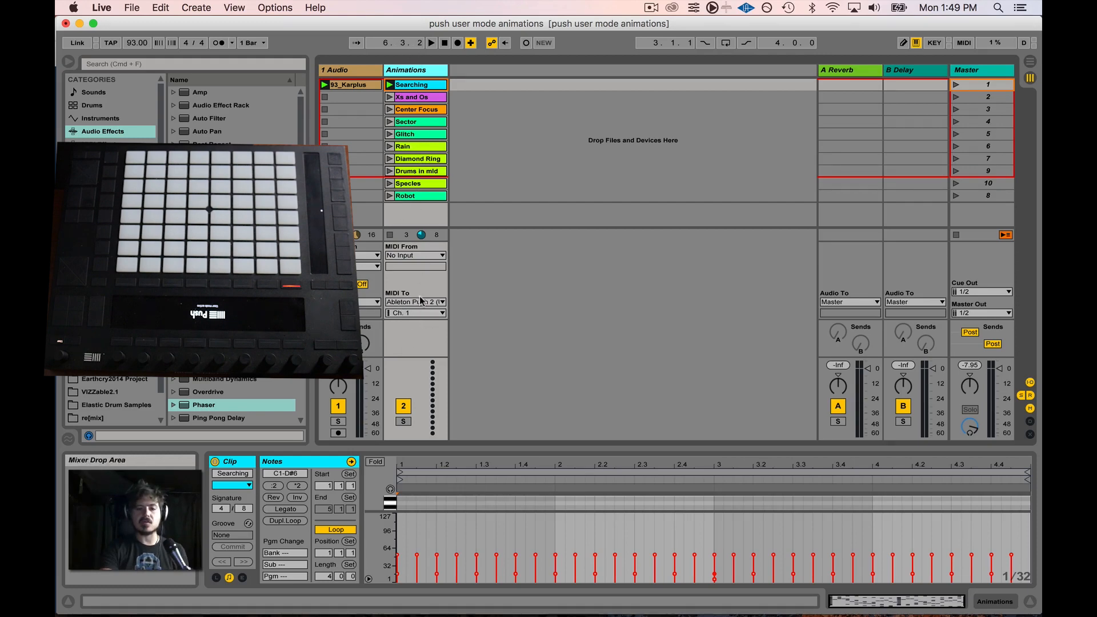
- Insert a new MIDI track directly after the Animations track
right_click(430, 71)
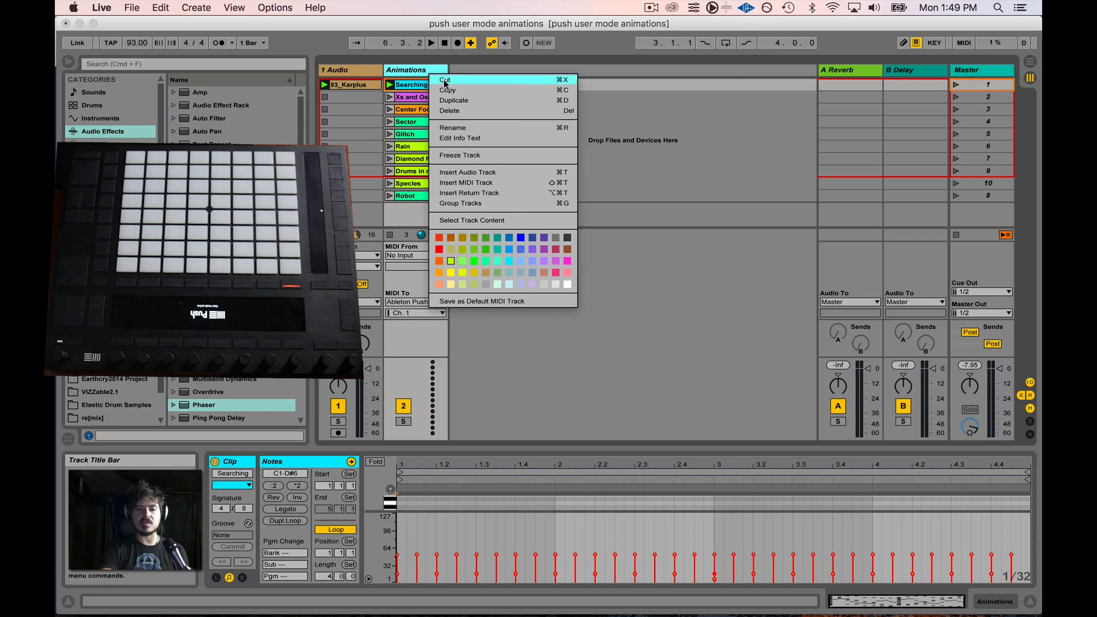
left_click(419, 69)
right_click(429, 69)
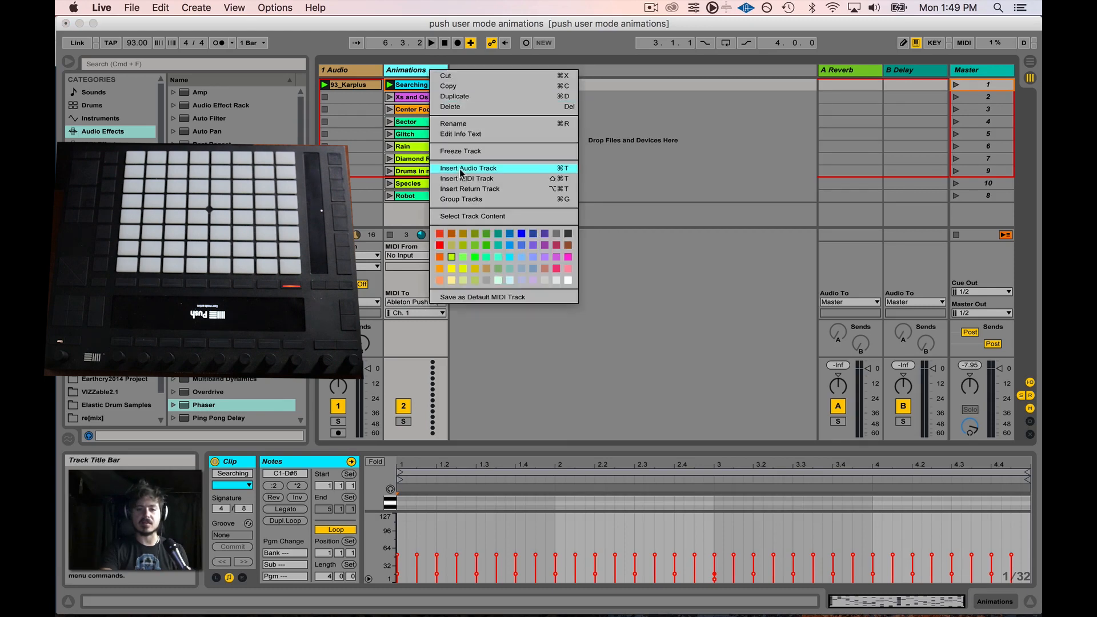
left_click(461, 178)
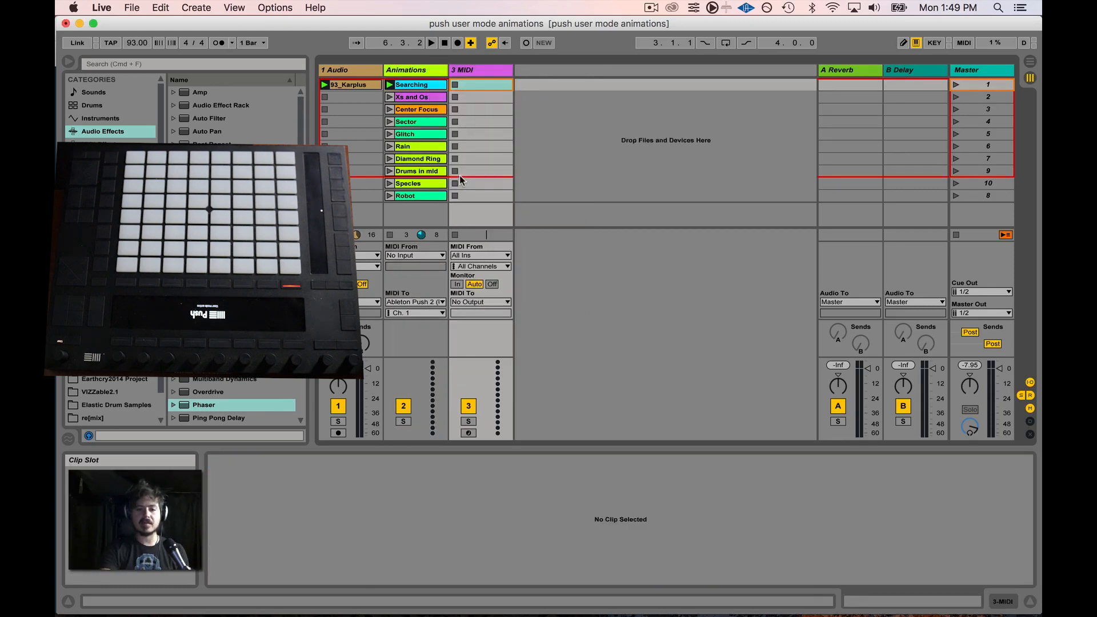
- Route the new MIDI track from No Input to Ableton Push 2 (User Port)
left_click(480, 255)
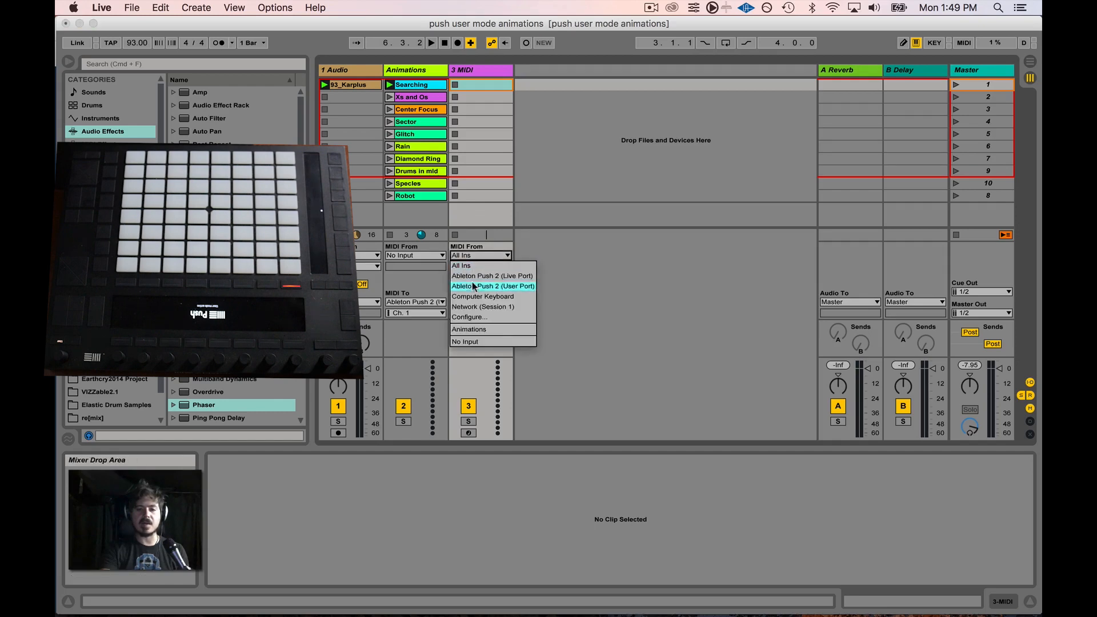
left_click(472, 342)
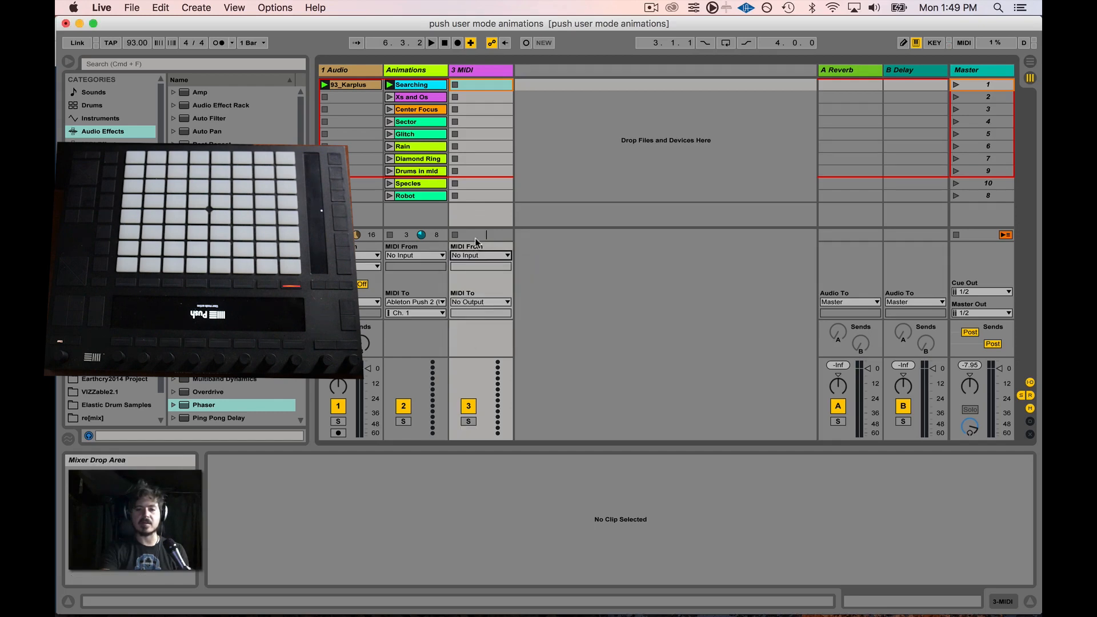
left_click(473, 303)
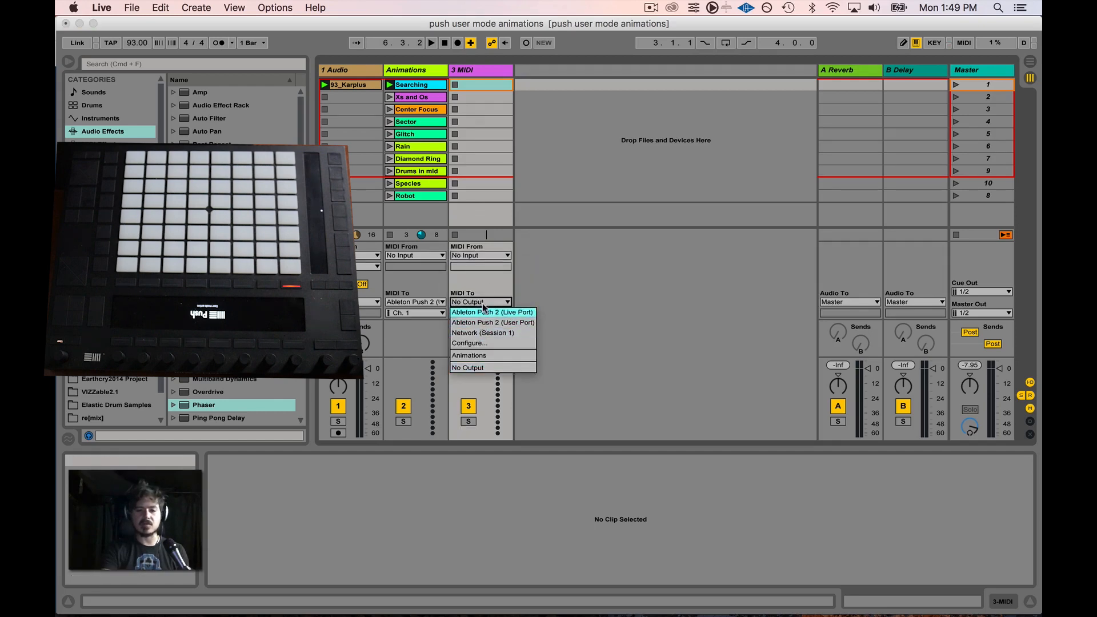
left_click(482, 304)
left_click(483, 303)
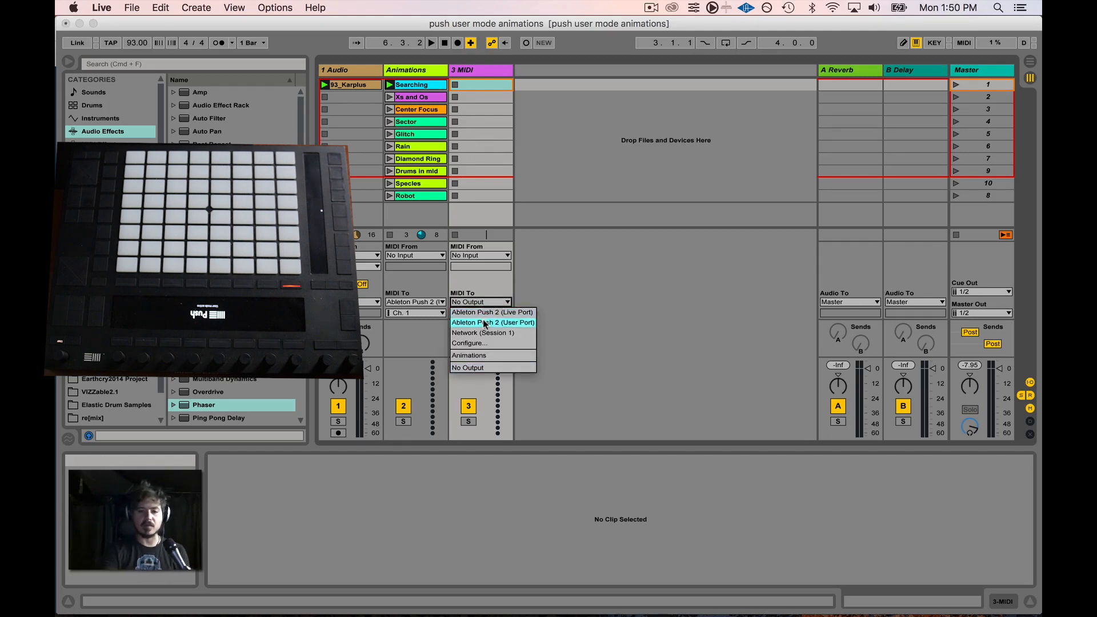
left_click(484, 323)
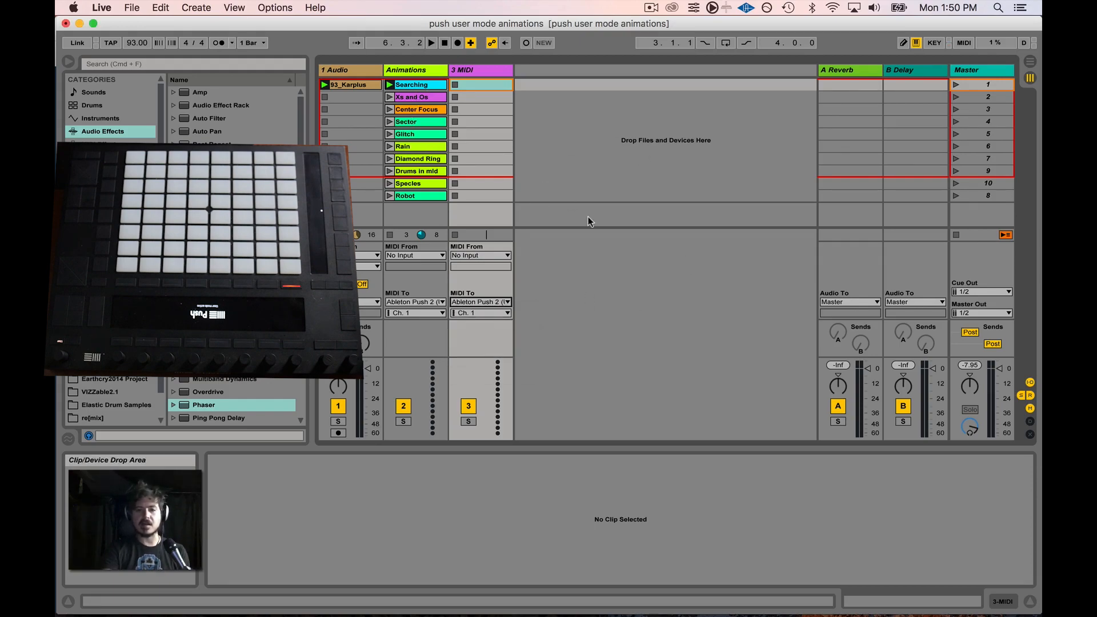
- Import Robot.mid from the desktop into the first clip slot of the 3 MIDI track
key("ctrl+Up")
key("F11")
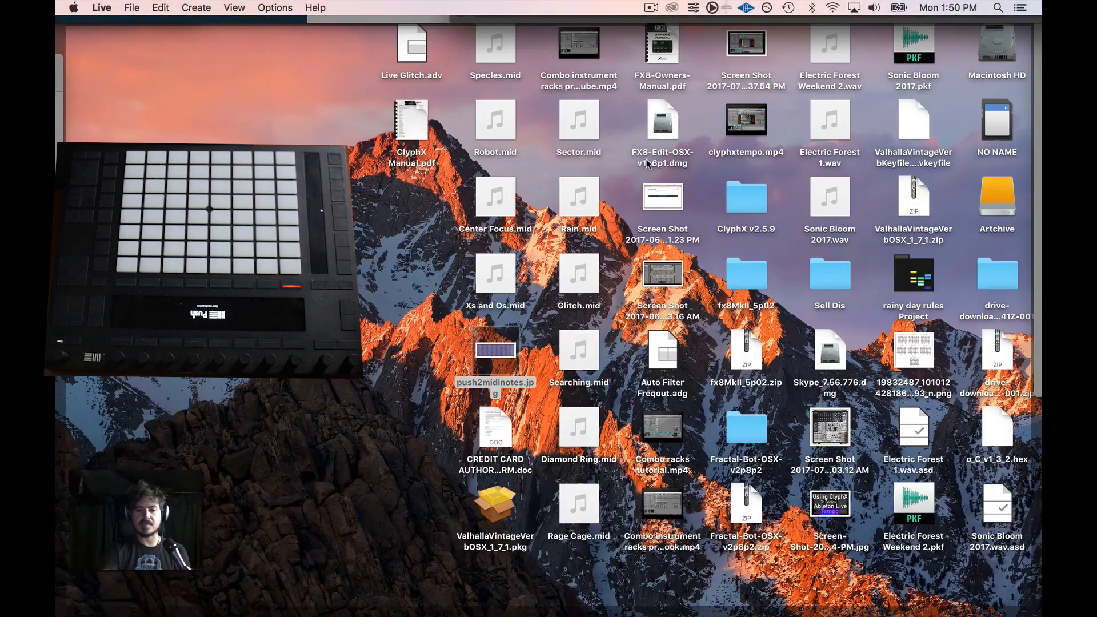
left_click_drag(484, 129, 490, 81)
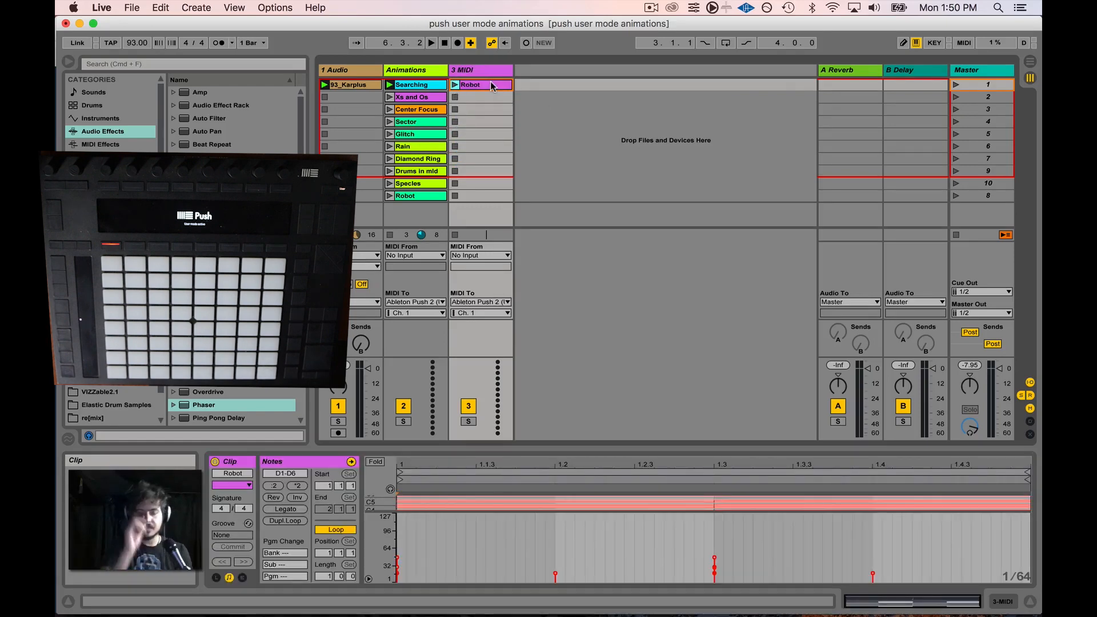
- Inspect the Robot clip's notes enlarged, stop the Animations track's clip, and launch Robot on the 3 MIDI track
left_click_drag(597, 446, 528, 147)
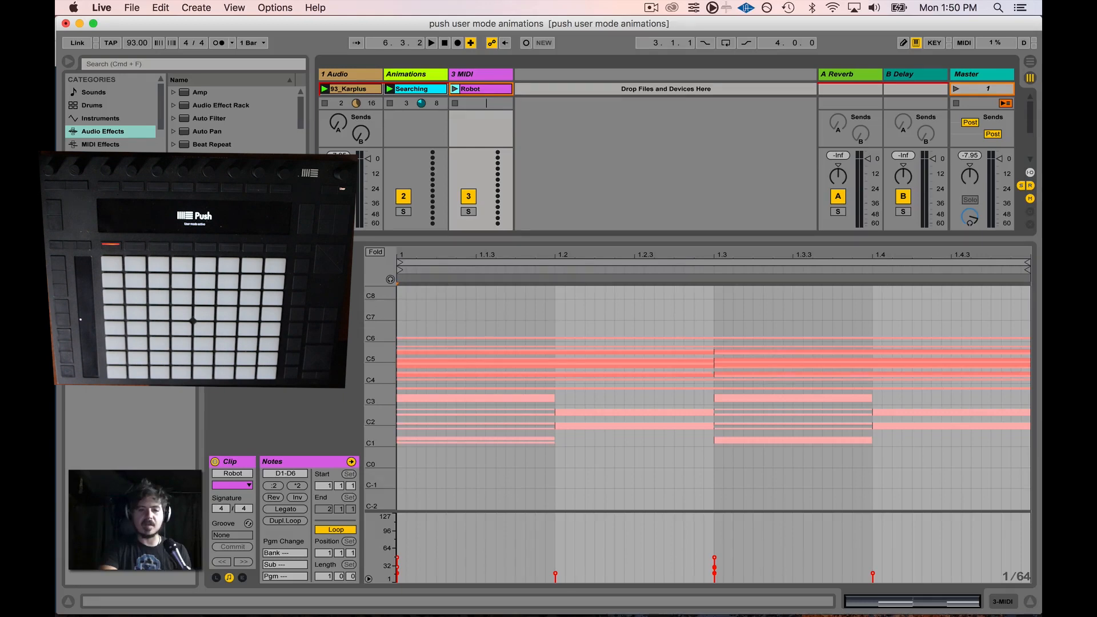
left_click(389, 103)
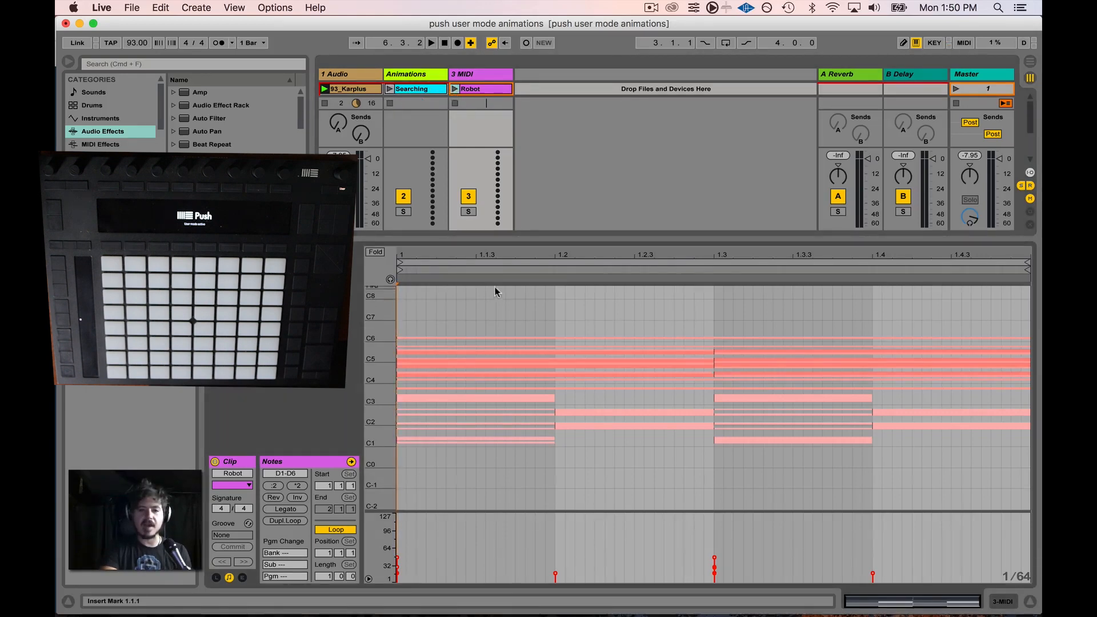
left_click_drag(521, 238, 517, 464)
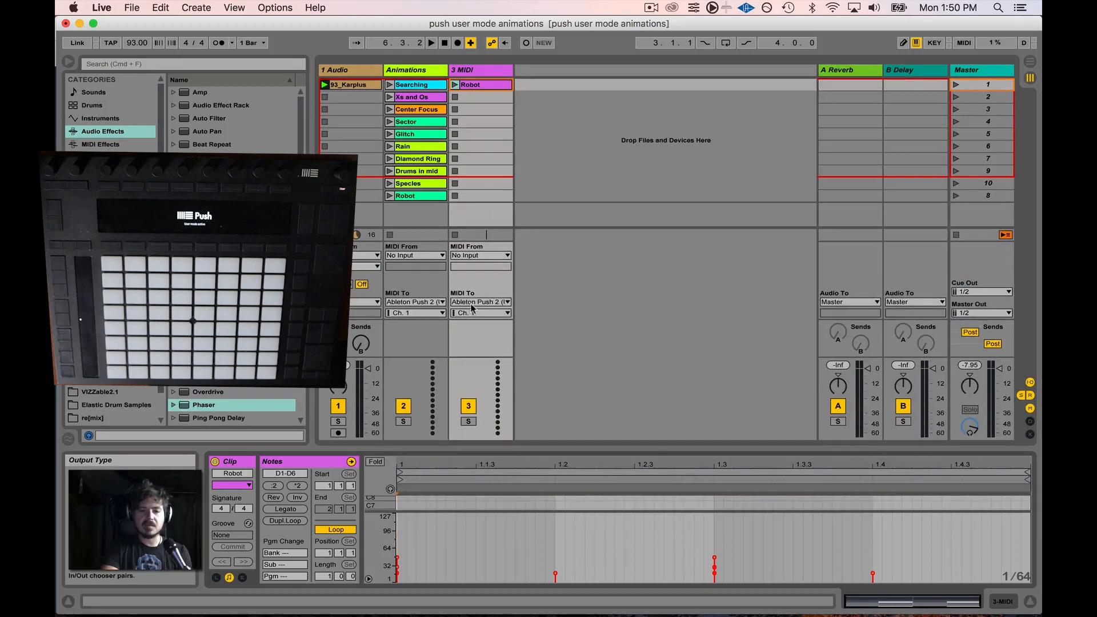
left_click(461, 85)
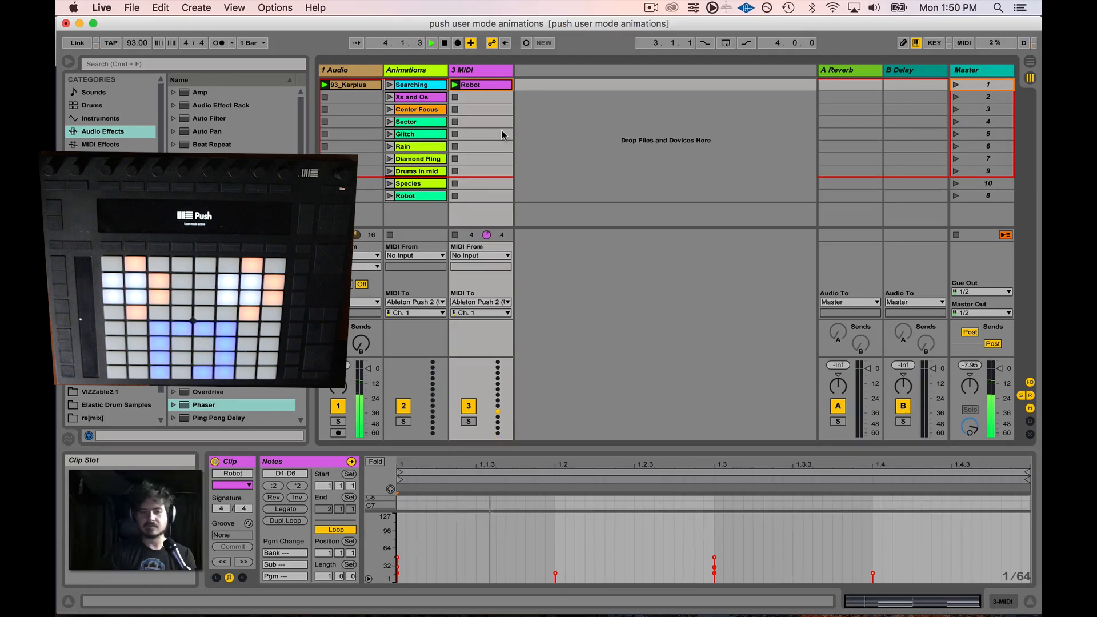
- Try the Drums in mid clip in the 3 MIDI track's second slot, then return it to its Animations slot
left_click_drag(415, 167, 458, 100)
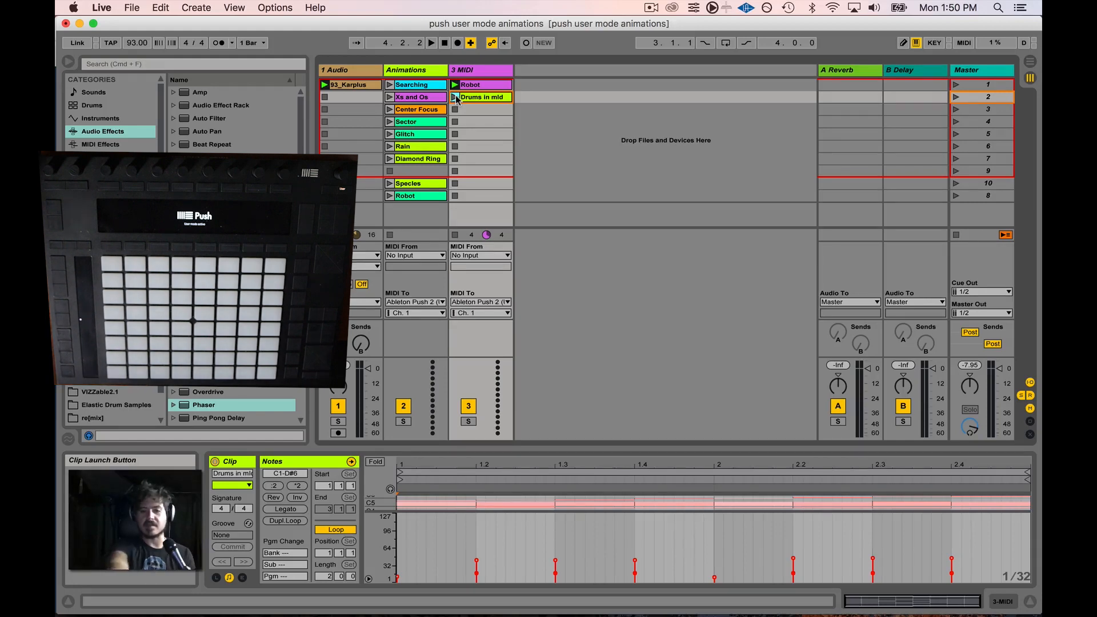
left_click(455, 98)
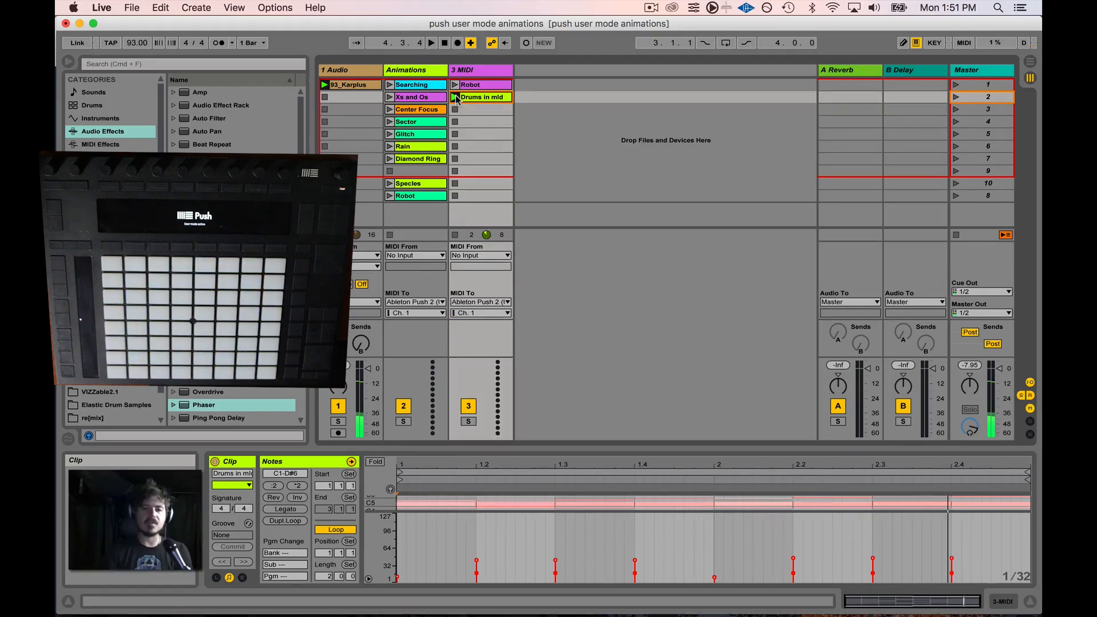
left_click_drag(477, 99, 416, 171)
- Delete the Robot clip from the 3 MIDI track and select that track
left_click(482, 84)
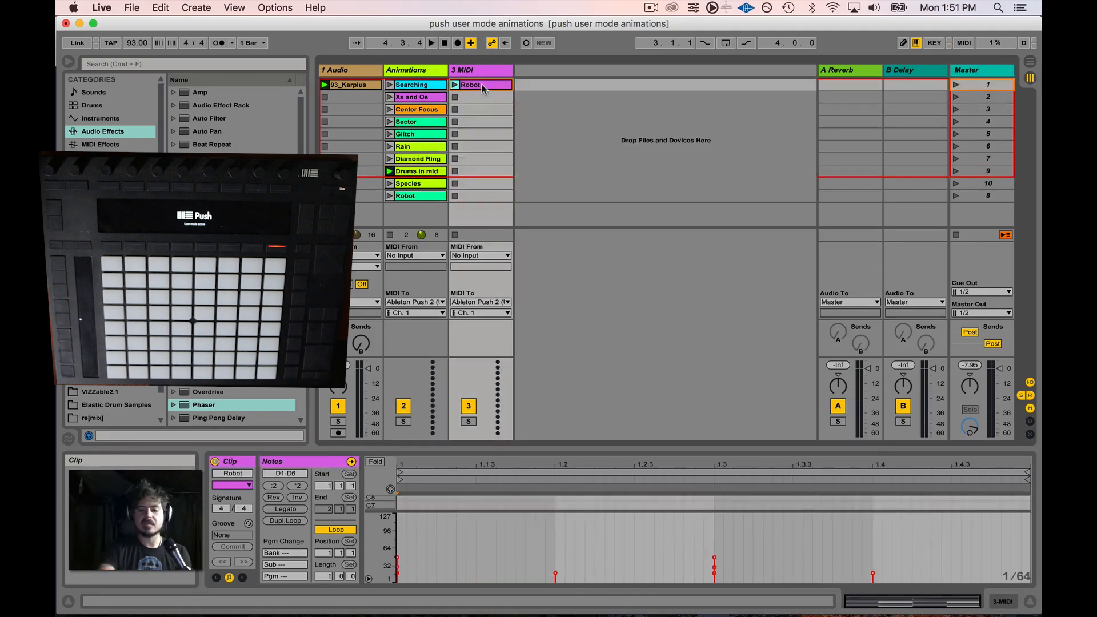
key("Delete")
left_click(474, 71)
left_click(431, 69)
left_click(463, 71)
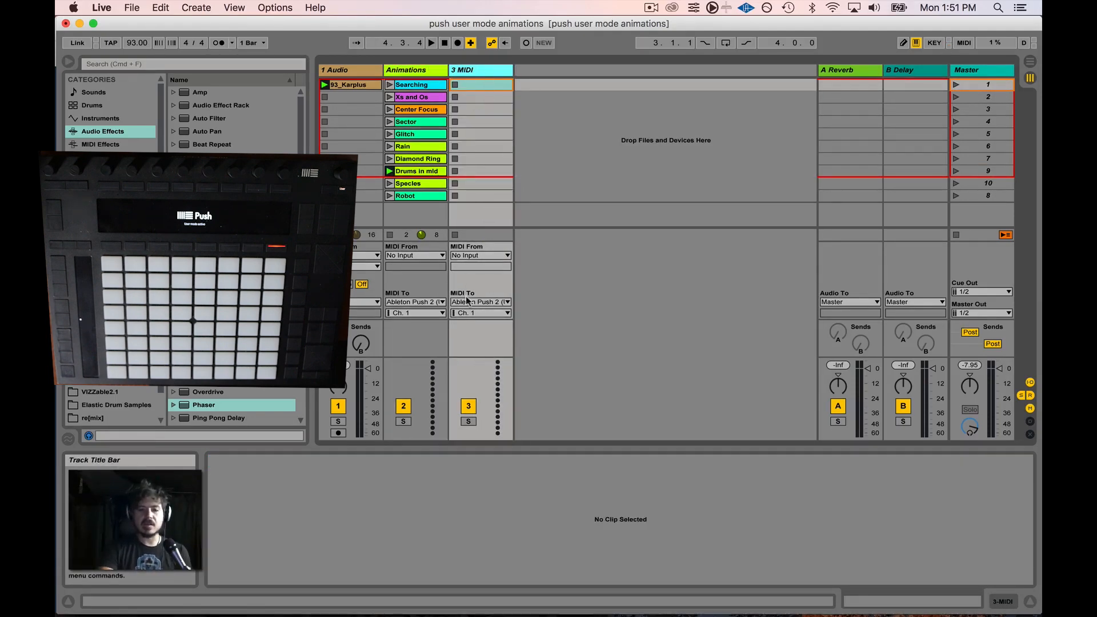
- Set the 3 MIDI track's input to Ableton Push 2 (User Port) and arm the track for recording
left_click(482, 254)
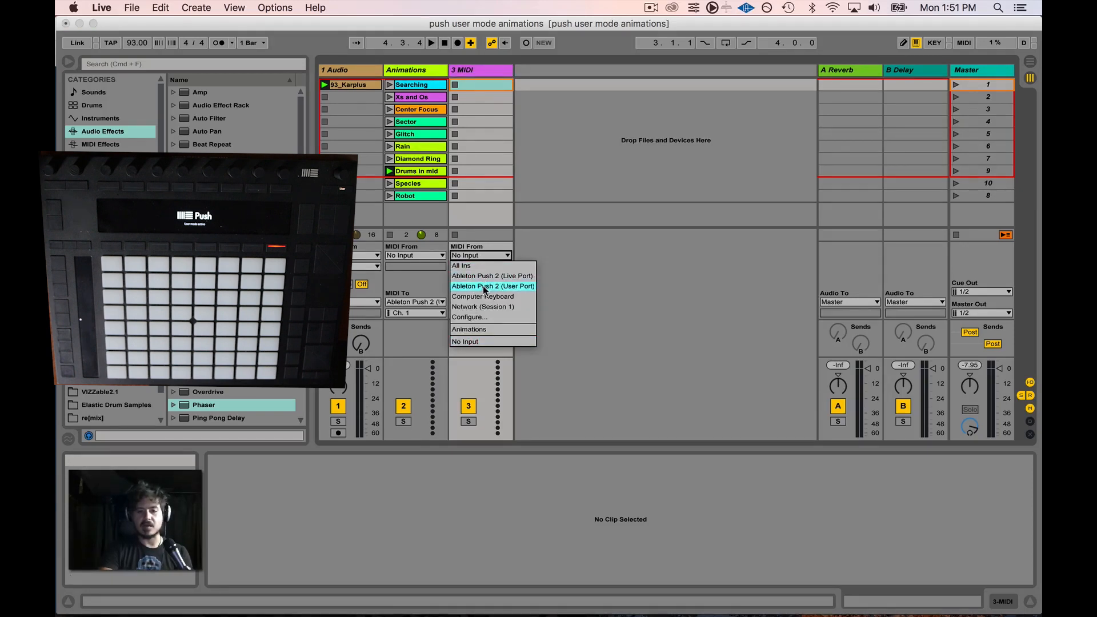
left_click(493, 168)
left_click(477, 256)
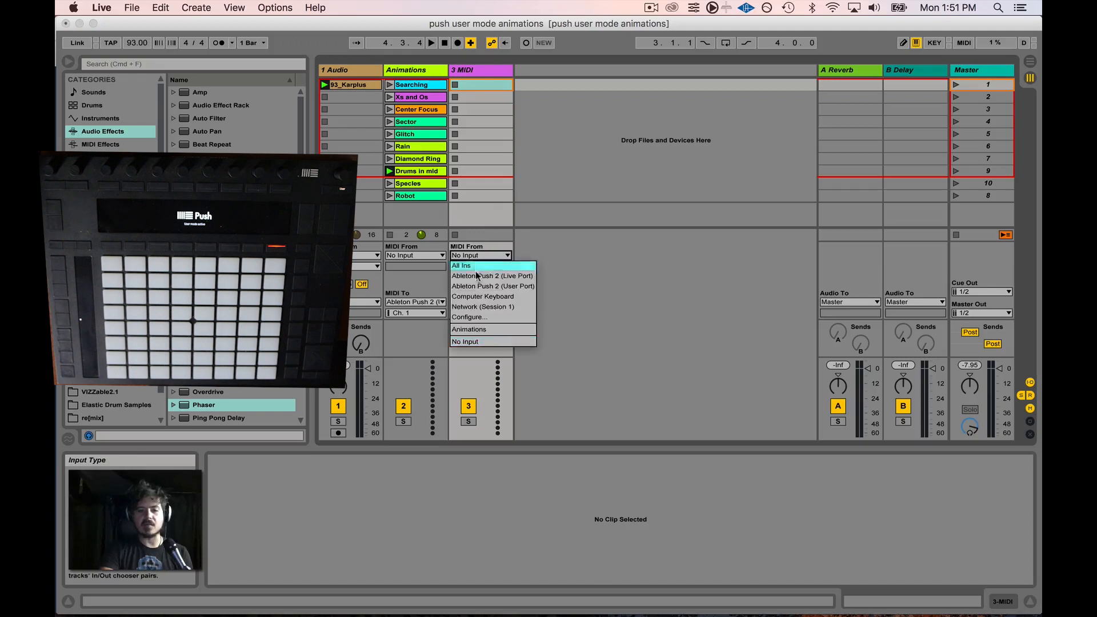
left_click(477, 287)
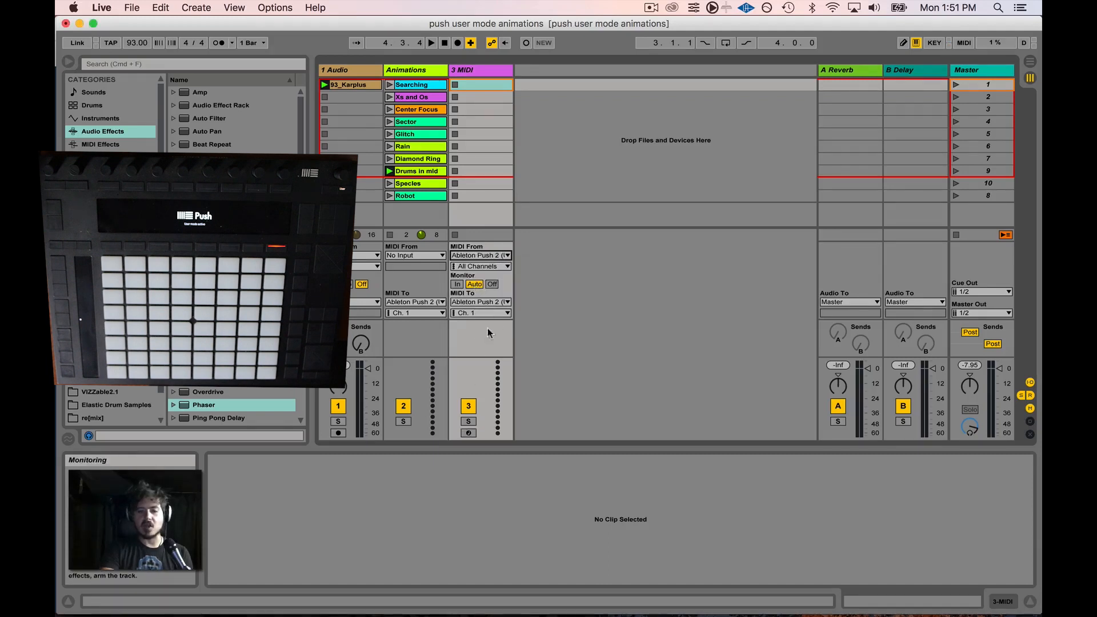
left_click(469, 433)
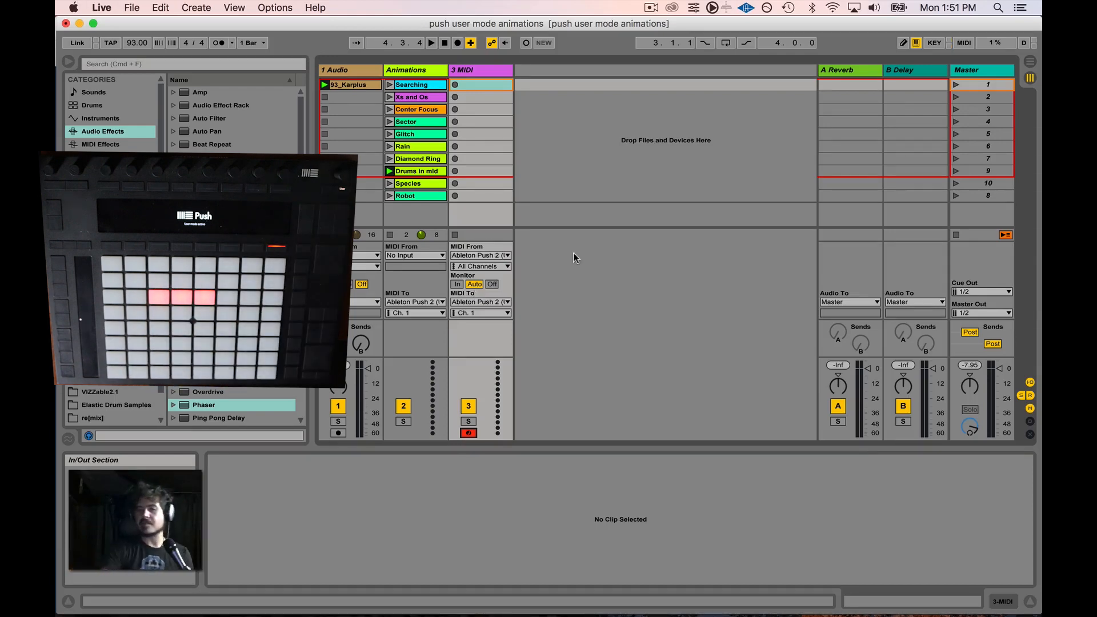
- Review the Master track's effects in MIDI mapping mode, then leave the mode
left_click(964, 43)
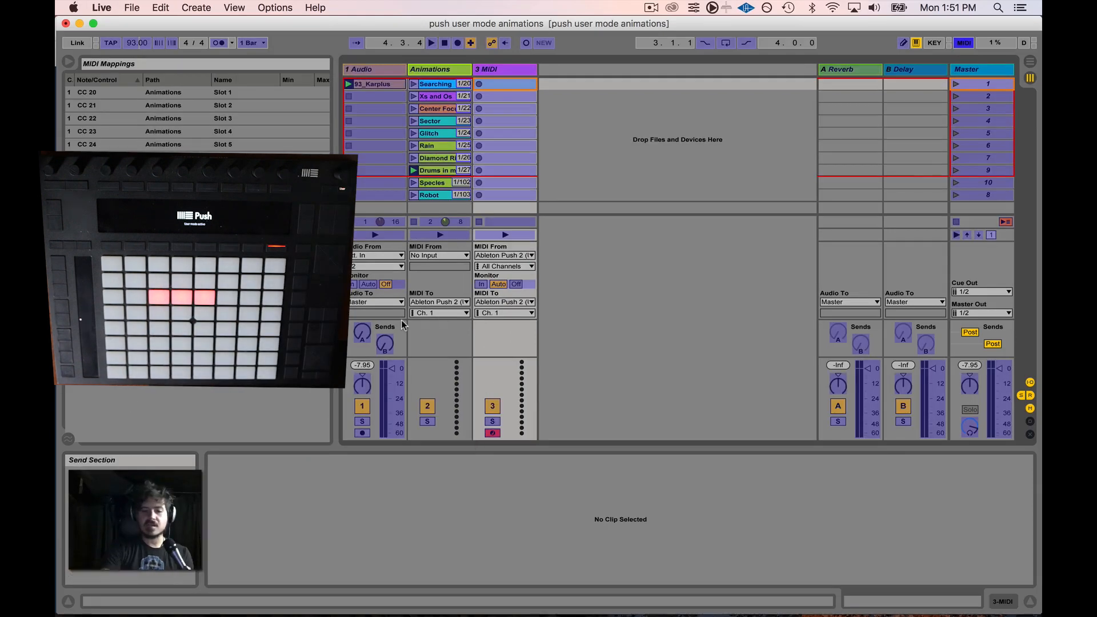
left_click(969, 76)
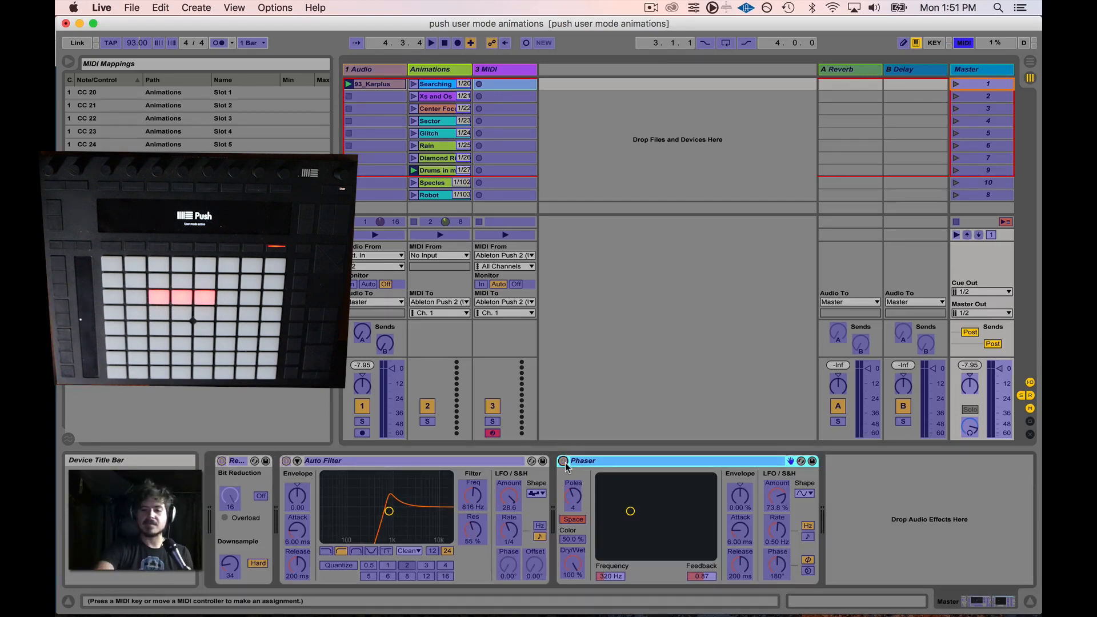
left_click(963, 43)
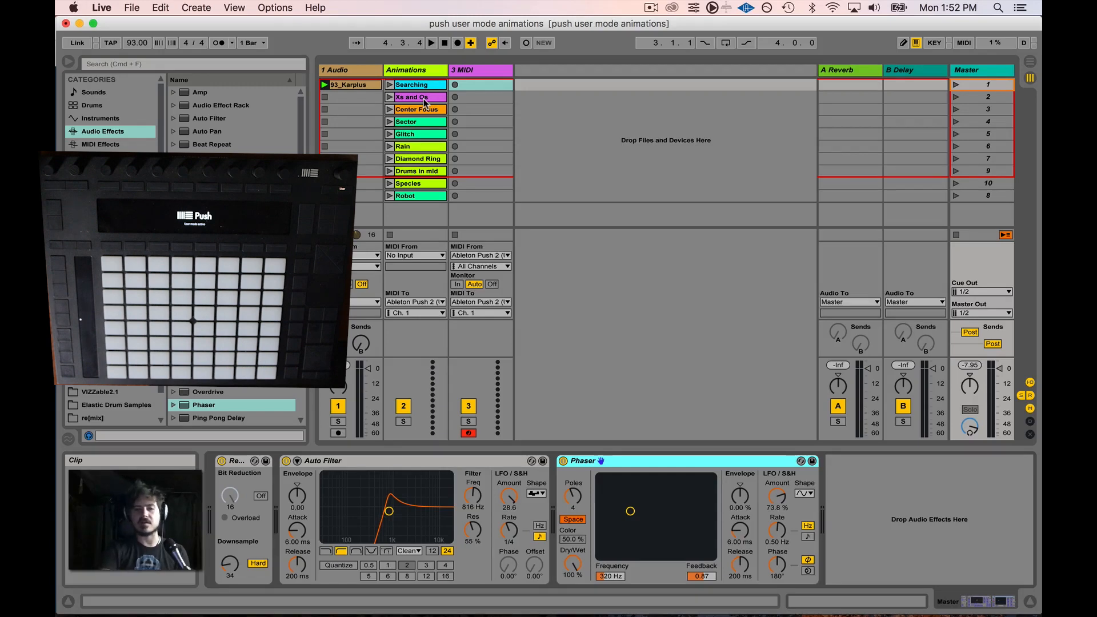
- Play the set briefly, switch off the Master track's Phaser, Auto Filter and bit-reduction effects, and restart playback
key("space")
left_click(977, 71)
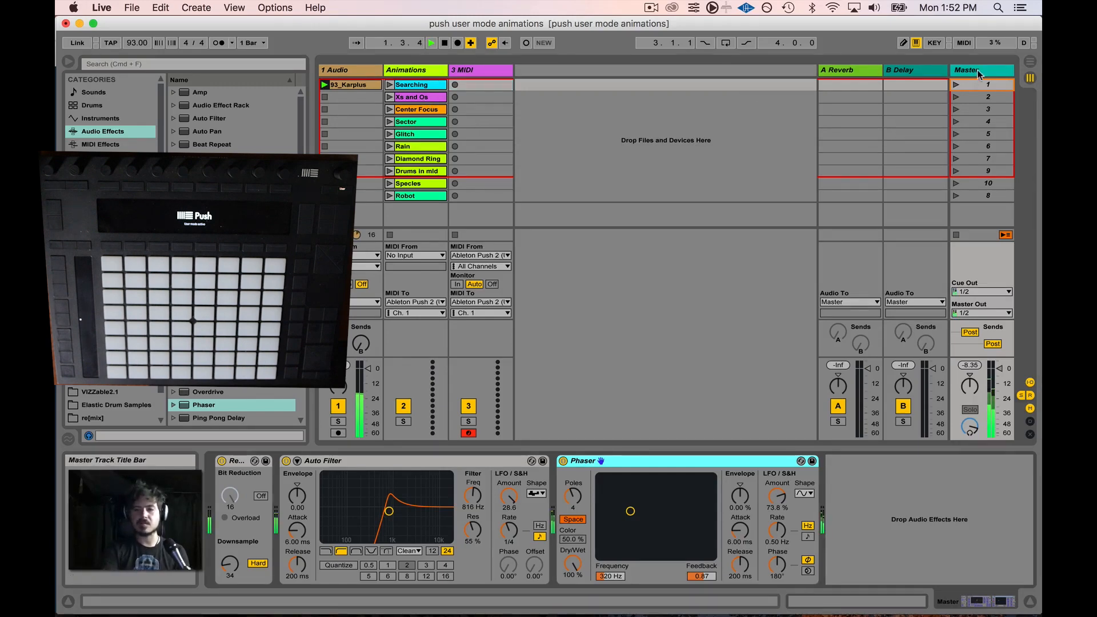
key("space")
left_click(563, 460)
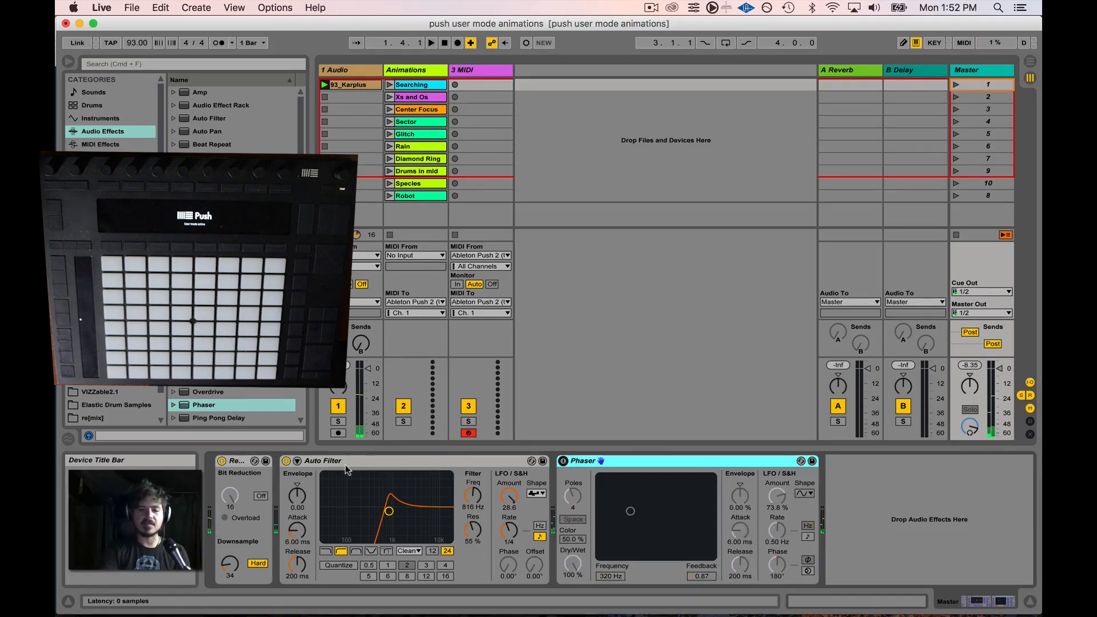
left_click(286, 461)
left_click(222, 460)
key("space")
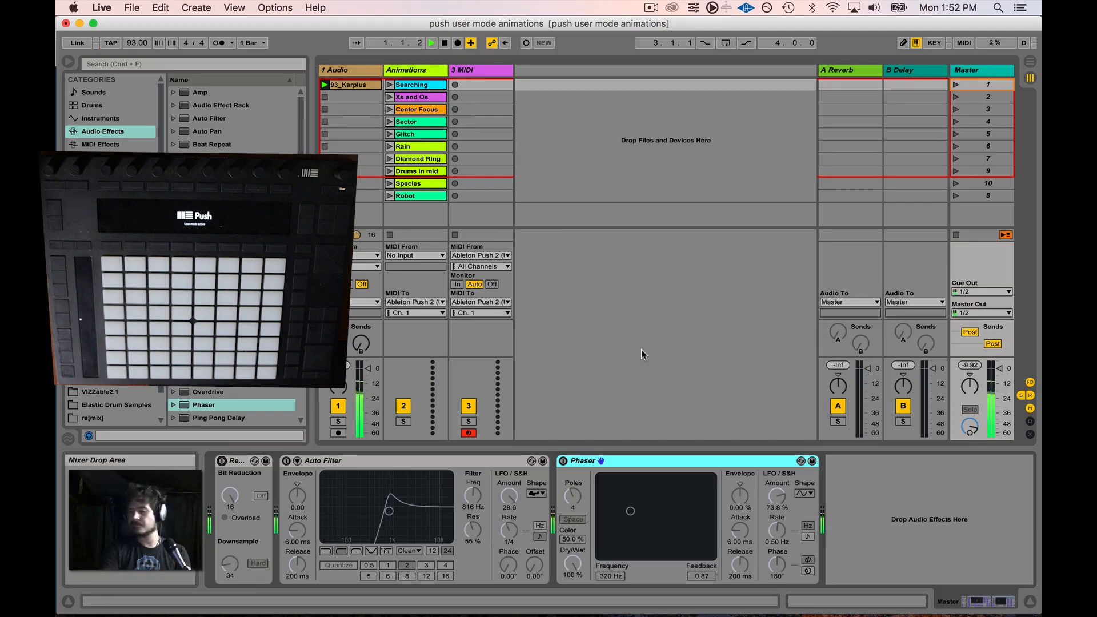
- Start playback and record a pad sweep into a new clip in the 3 MIDI track's first slot
left_click(476, 84)
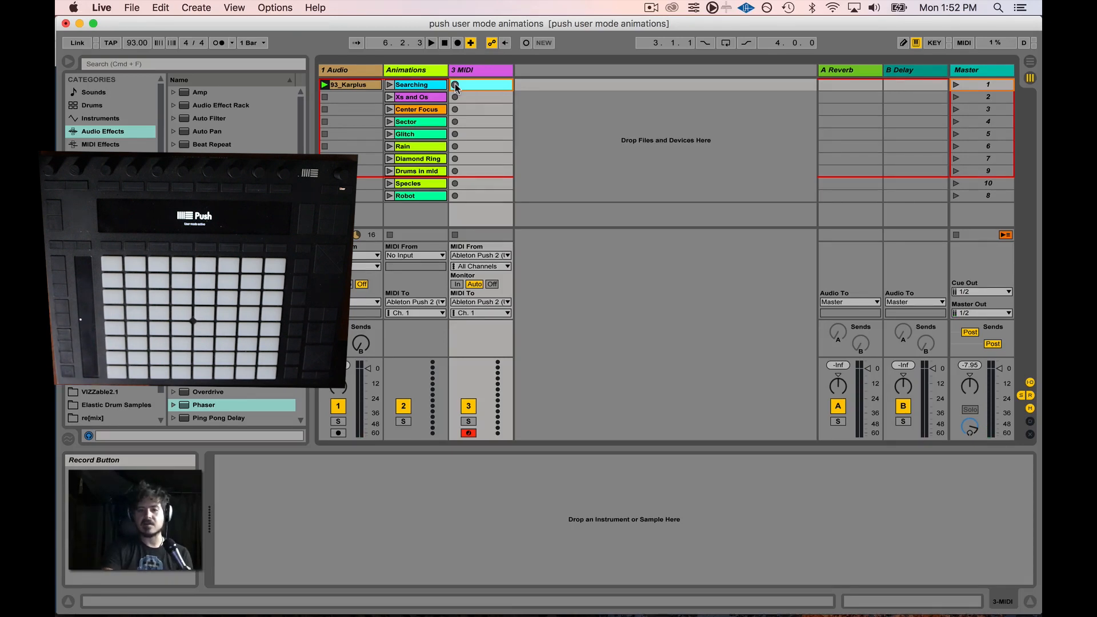
key("space")
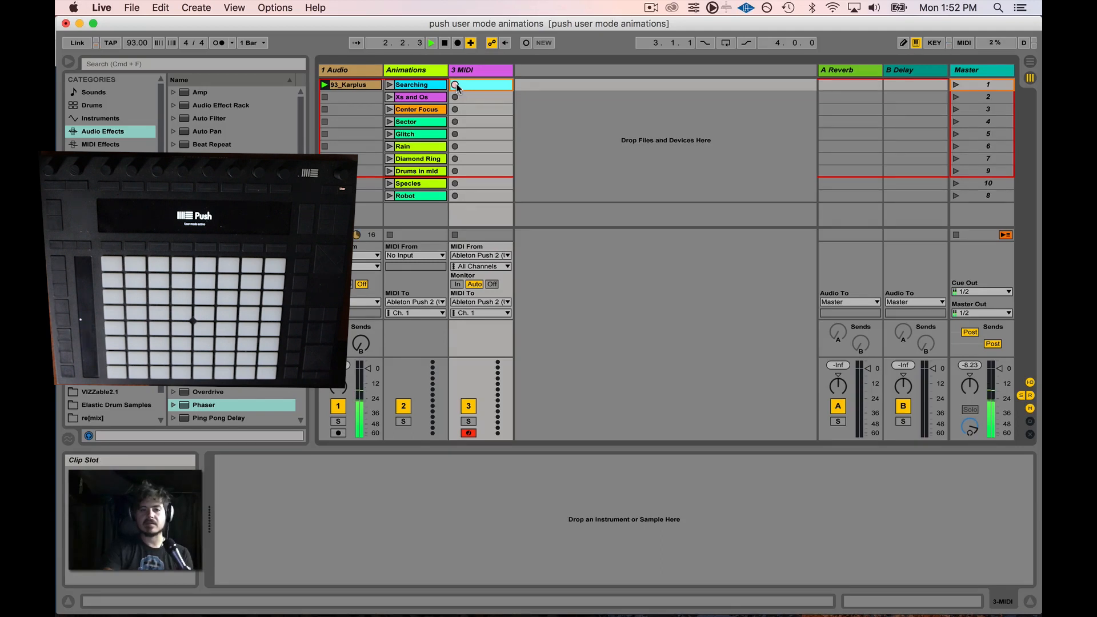
left_click(455, 85)
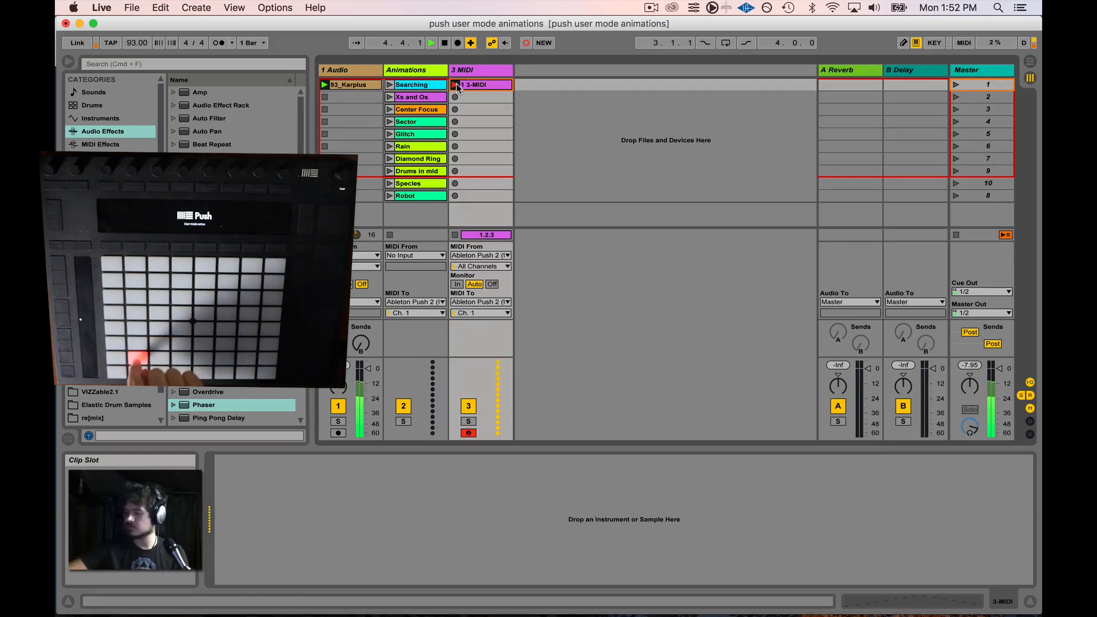
left_click(456, 83)
- Open the recorded 3 MIDI clip's notes in an enlarged editor, play the clip through, and stop playback
left_click(482, 84)
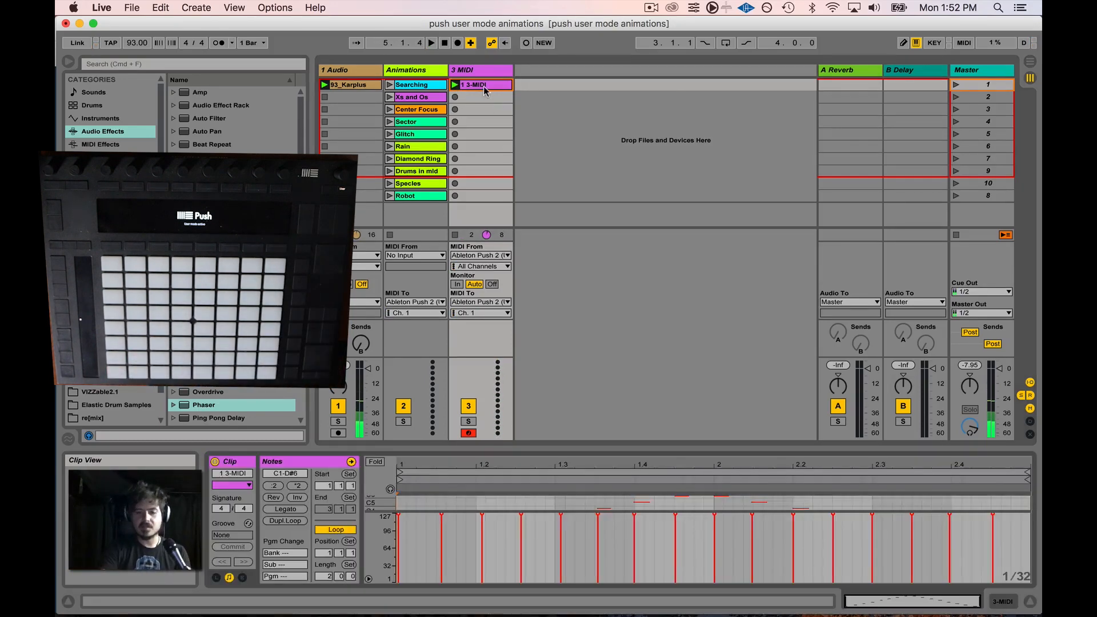
left_click_drag(621, 446, 628, 177)
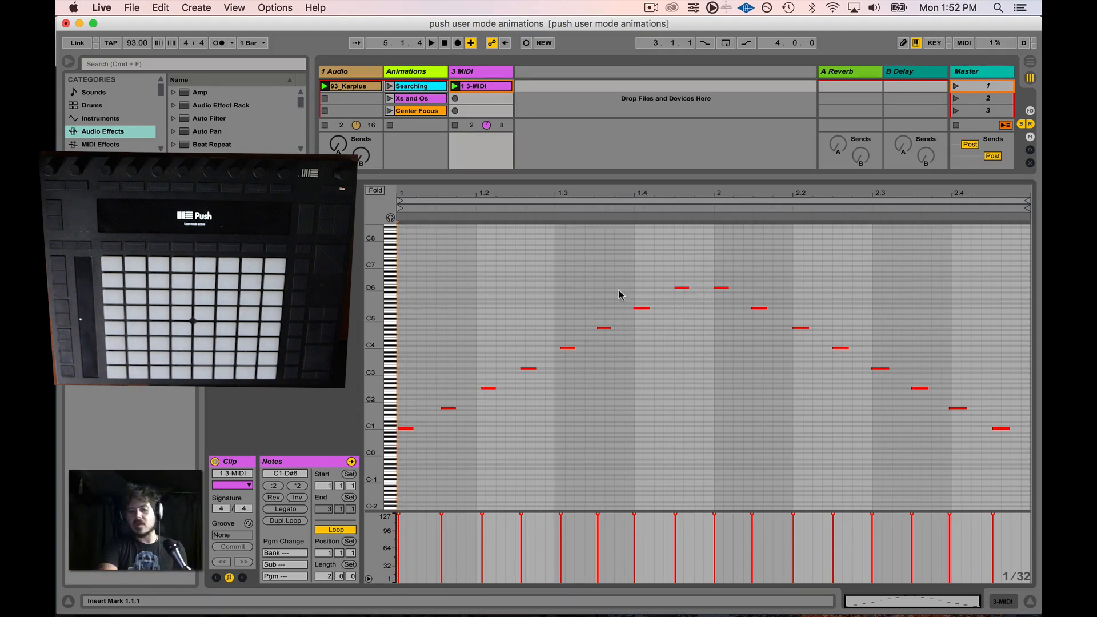
left_click(456, 87)
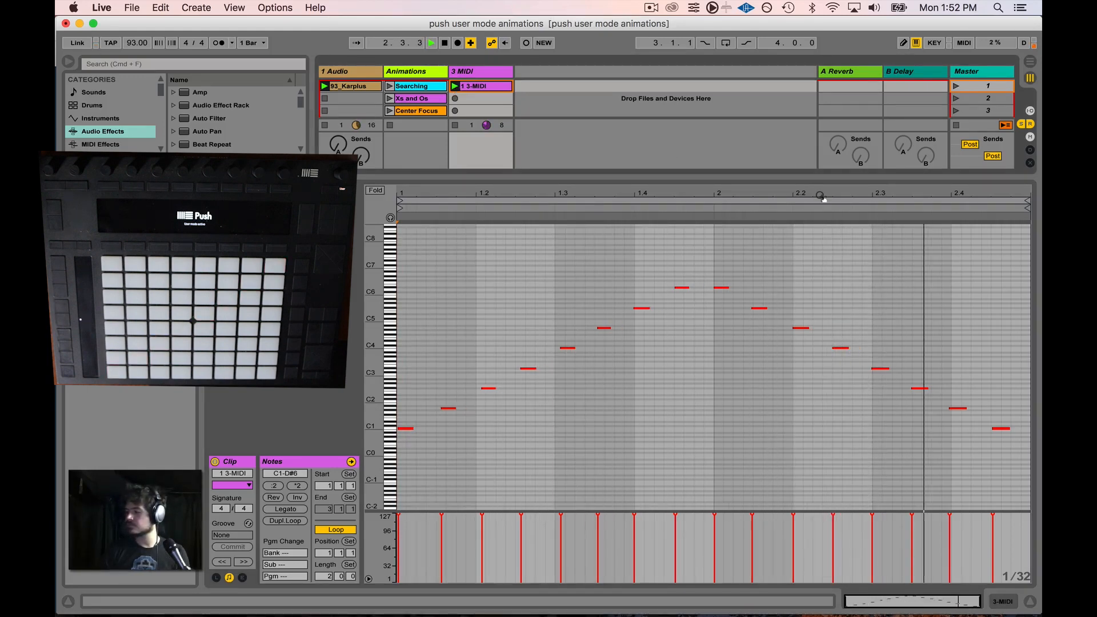
key("space")
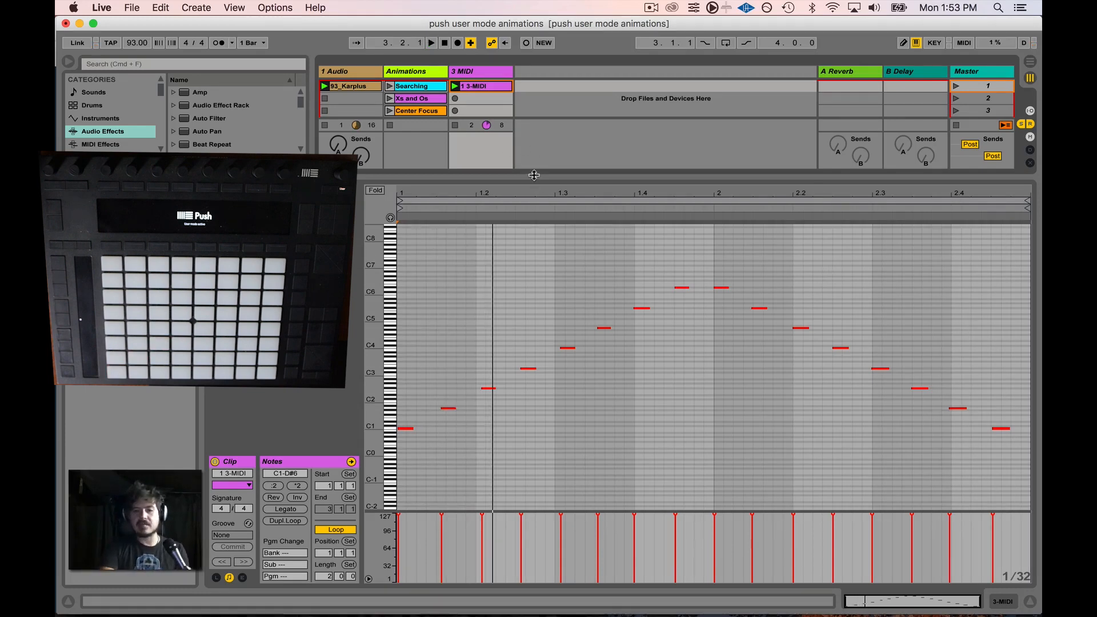
- Overdub more pad notes onto the 3 MIDI clip in two passes, then play the layered notes in the enlarged editor
left_click_drag(533, 175, 521, 445)
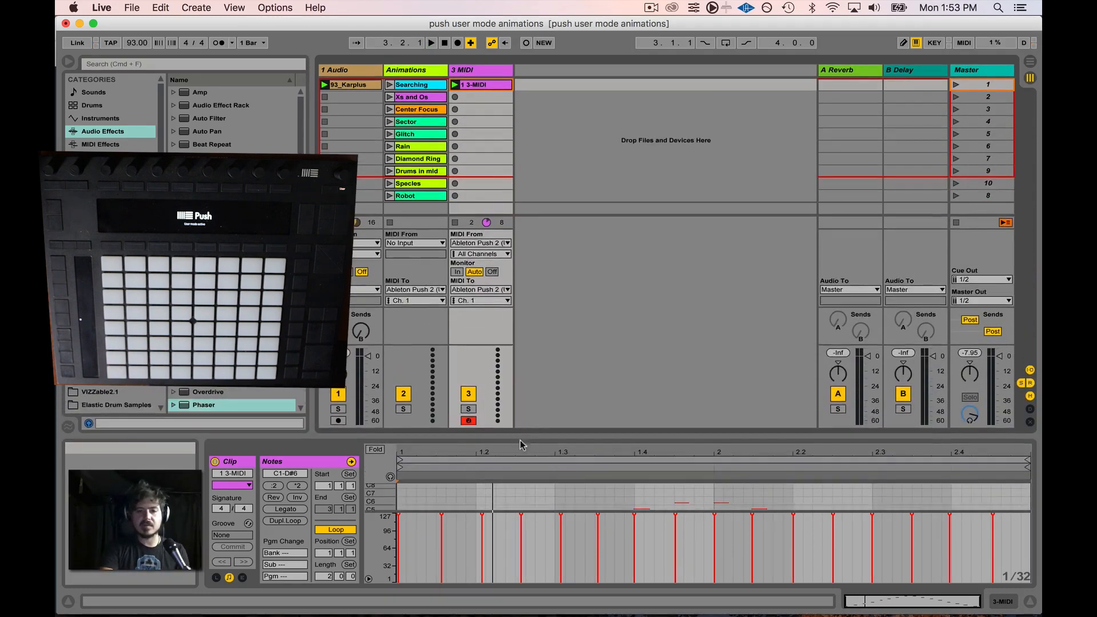
left_click(455, 84)
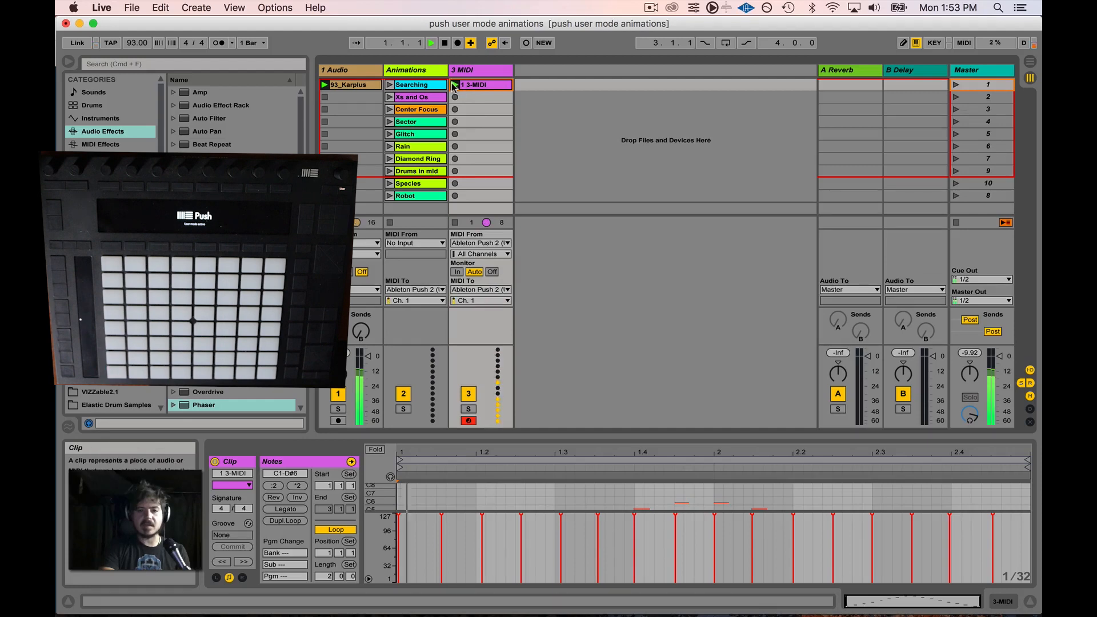
left_click(526, 43)
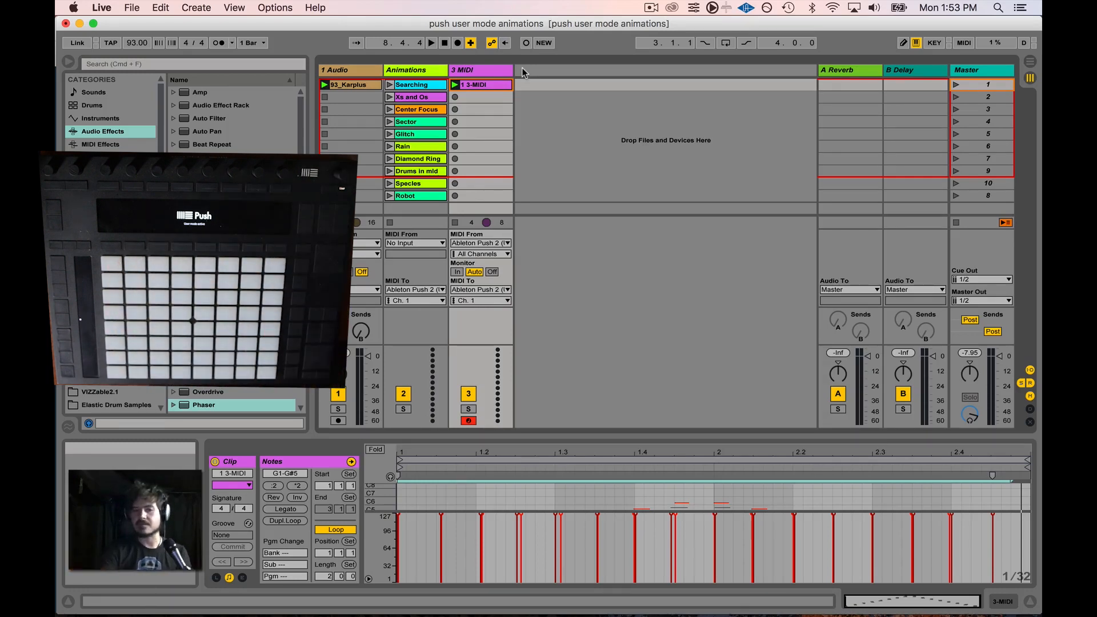
left_click(527, 43)
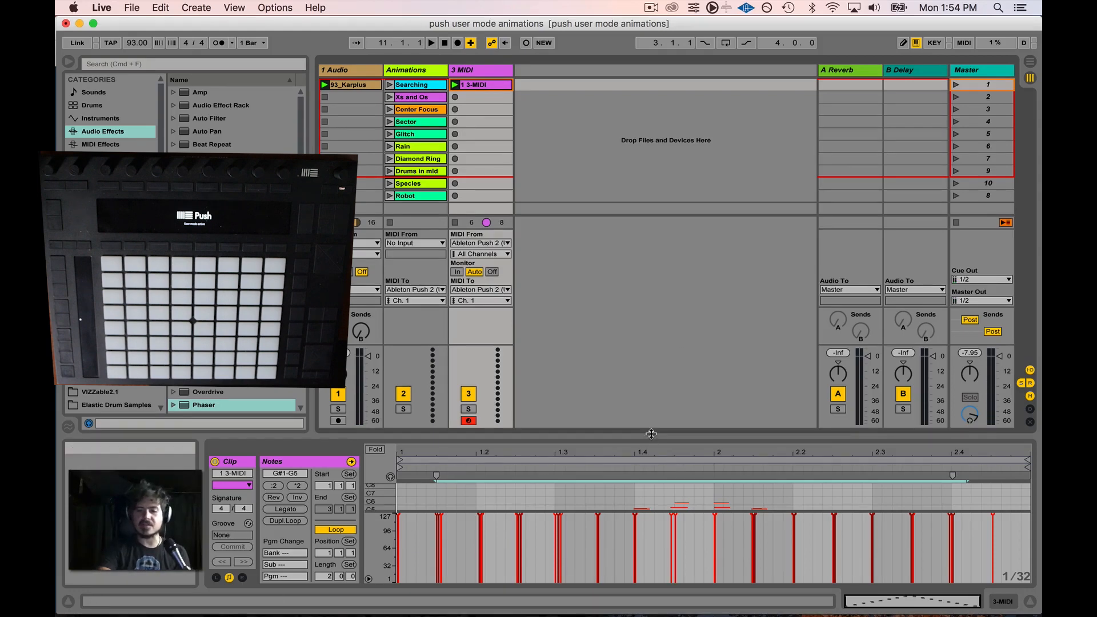
left_click_drag(652, 434, 668, 209)
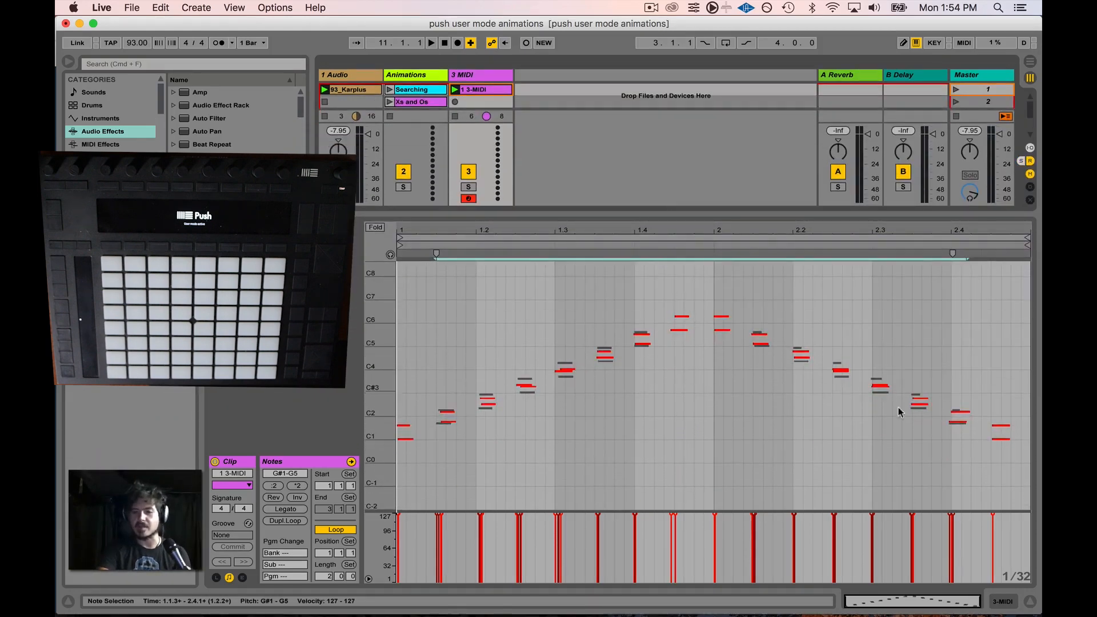
key("space")
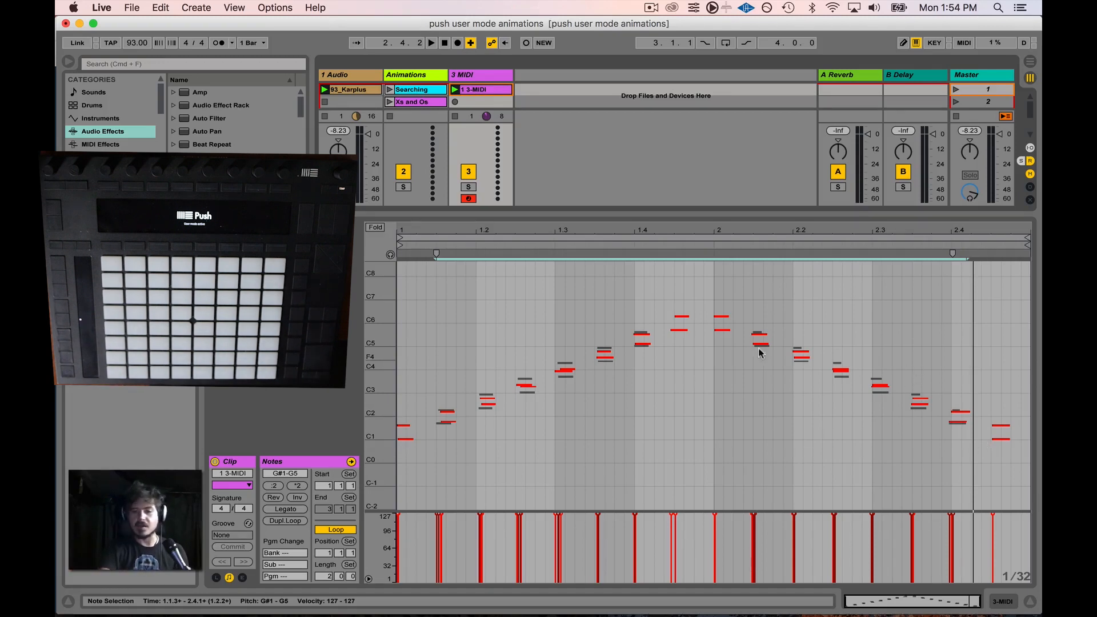
- Select all notes in the 3 MIDI clip and try repeatedly lengthening and shortening them together in small steps
left_click_drag(404, 281, 1015, 493)
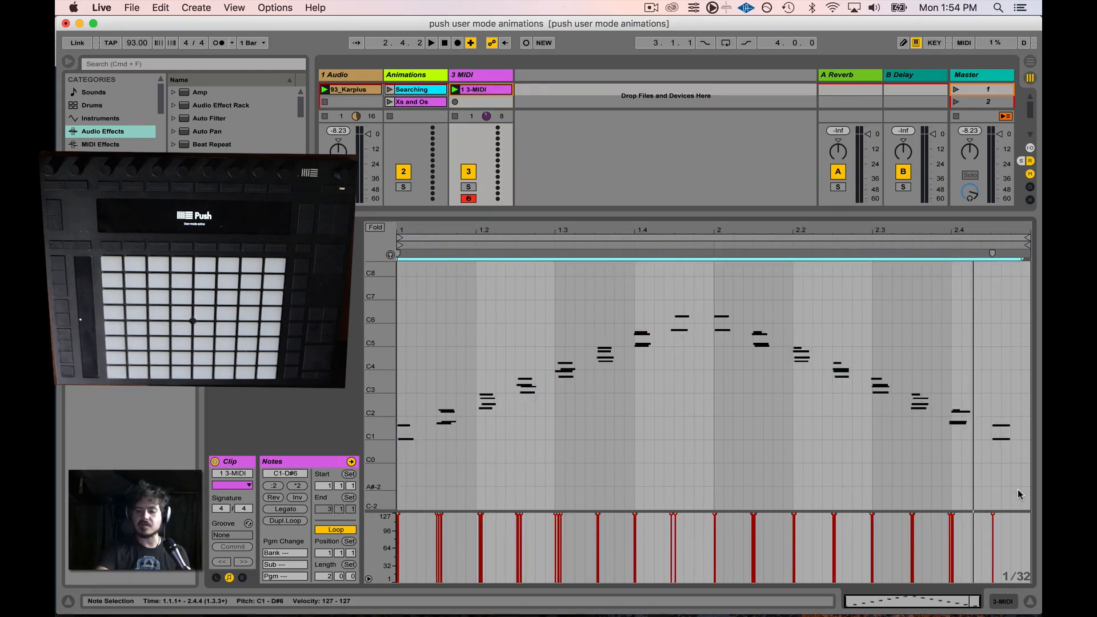
key("shift+Right")
key("shift+Right")
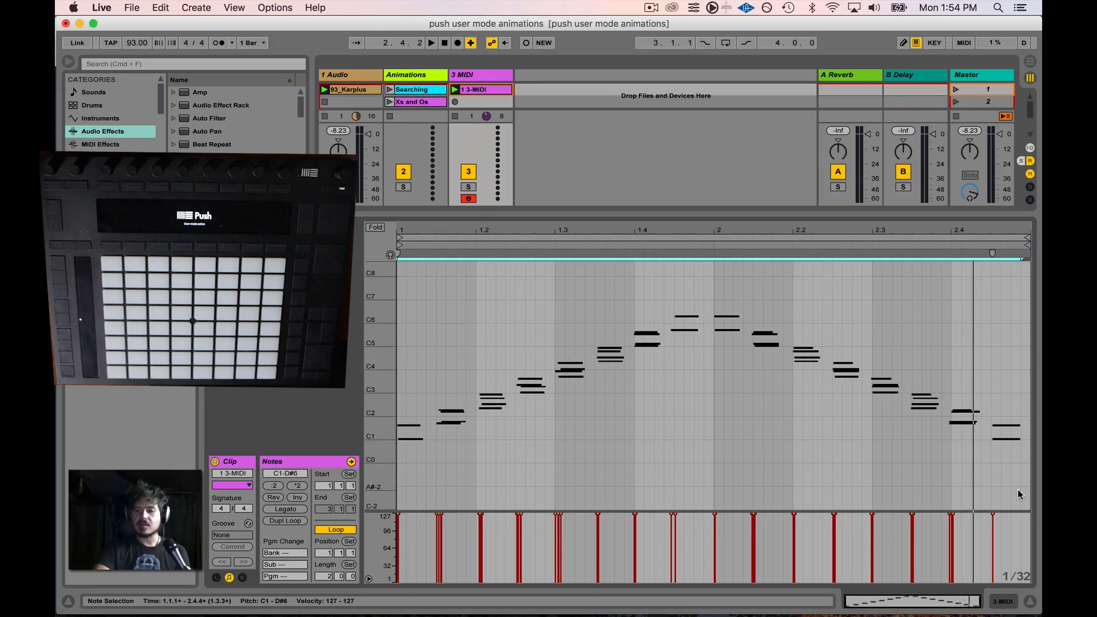
key("shift+Left")
key("shift+Left")
key("shift+Left")
key("shift+Right")
key("shift+Right")
key("shift+Right")
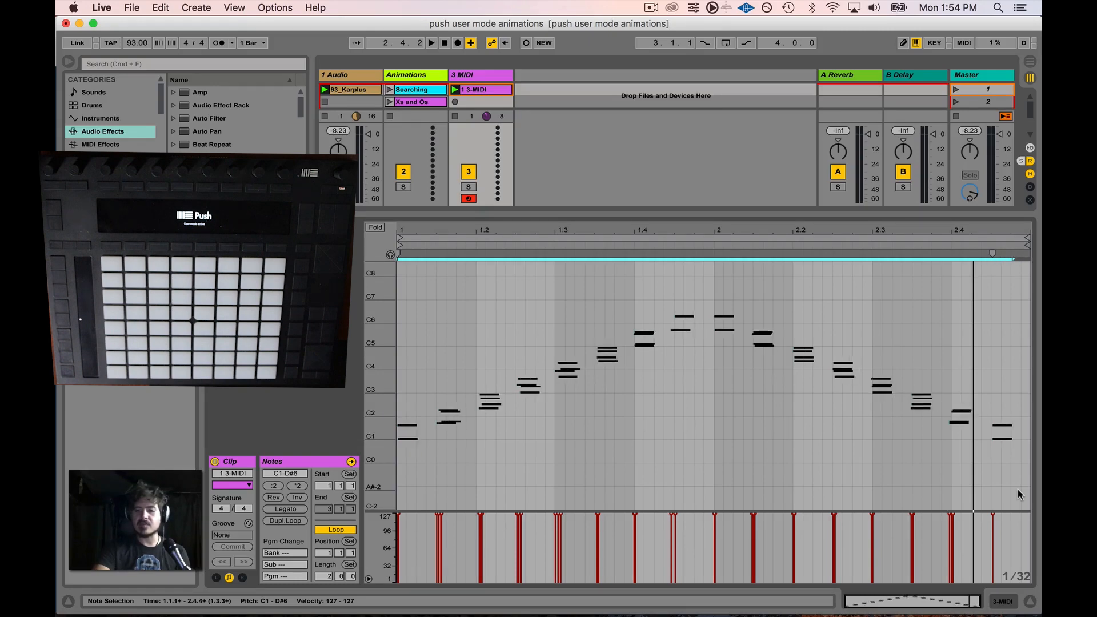
key("shift+Left")
key("shift+Left")
key("shift+Left")
key("shift+Right")
key("shift+Right")
key("shift+Right")
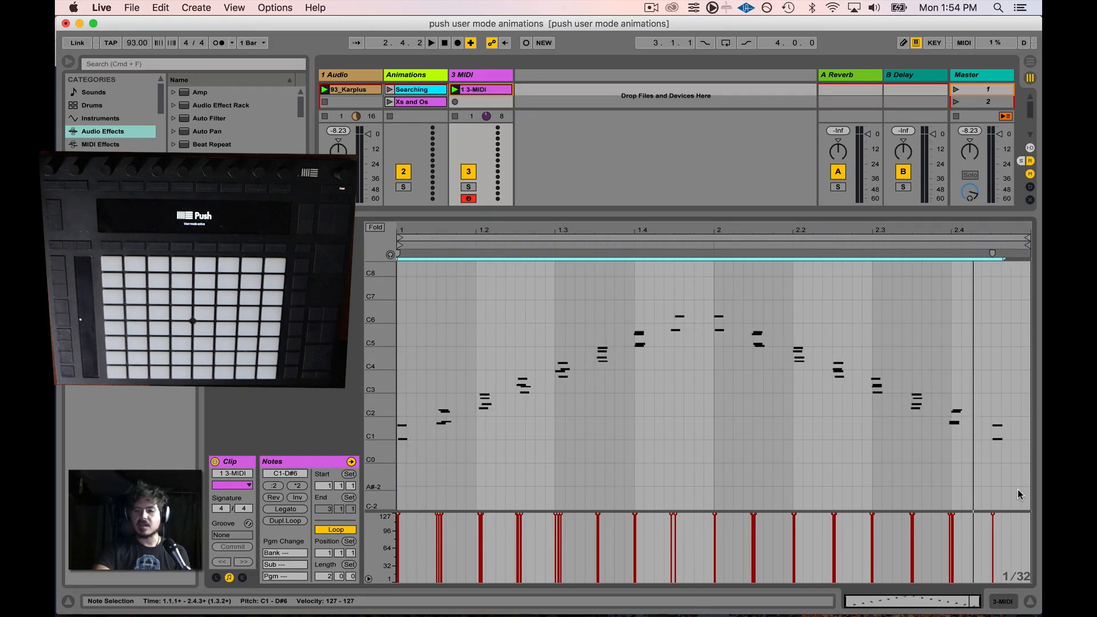
key("shift+Left")
key("shift+Left")
key("shift+Left")
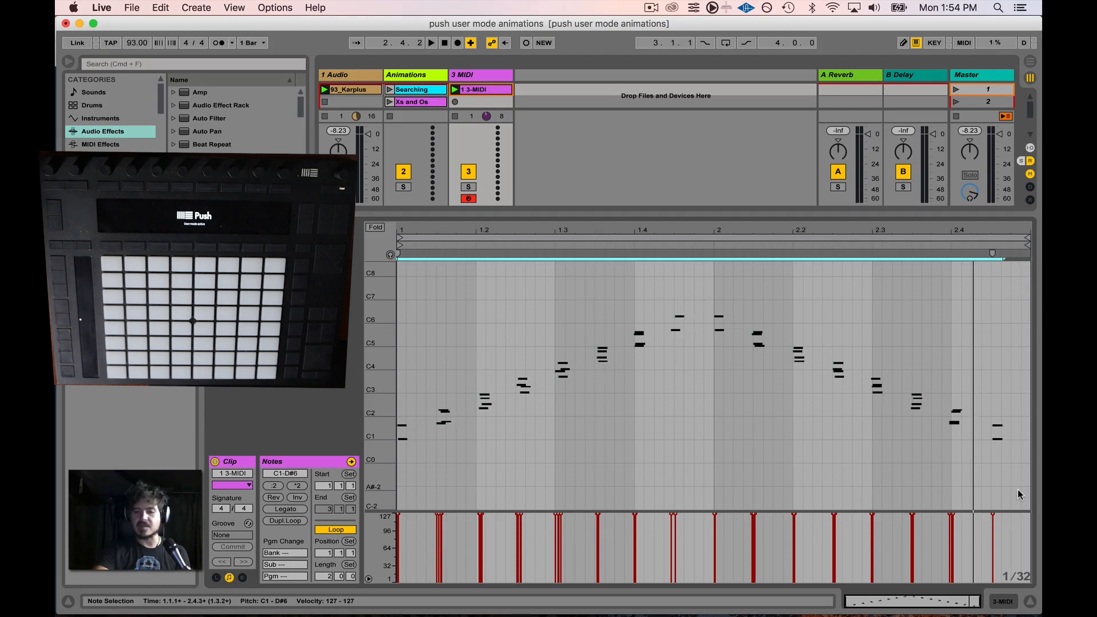
key("shift+Right")
key("shift+Right")
key("shift+Right")
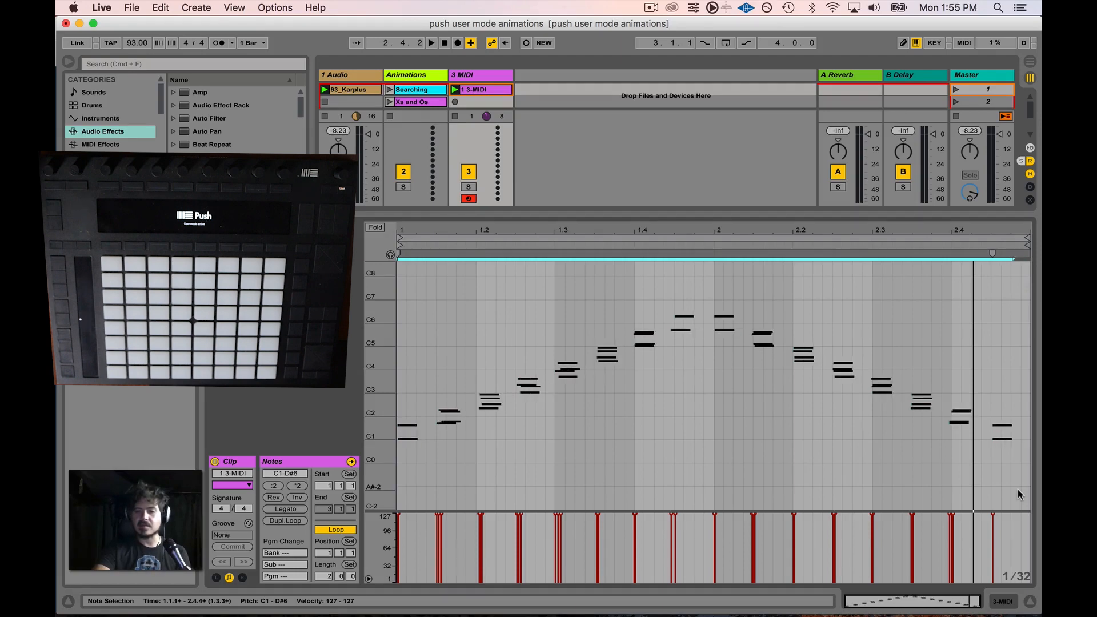
key("shift+Left")
key("shift+Left")
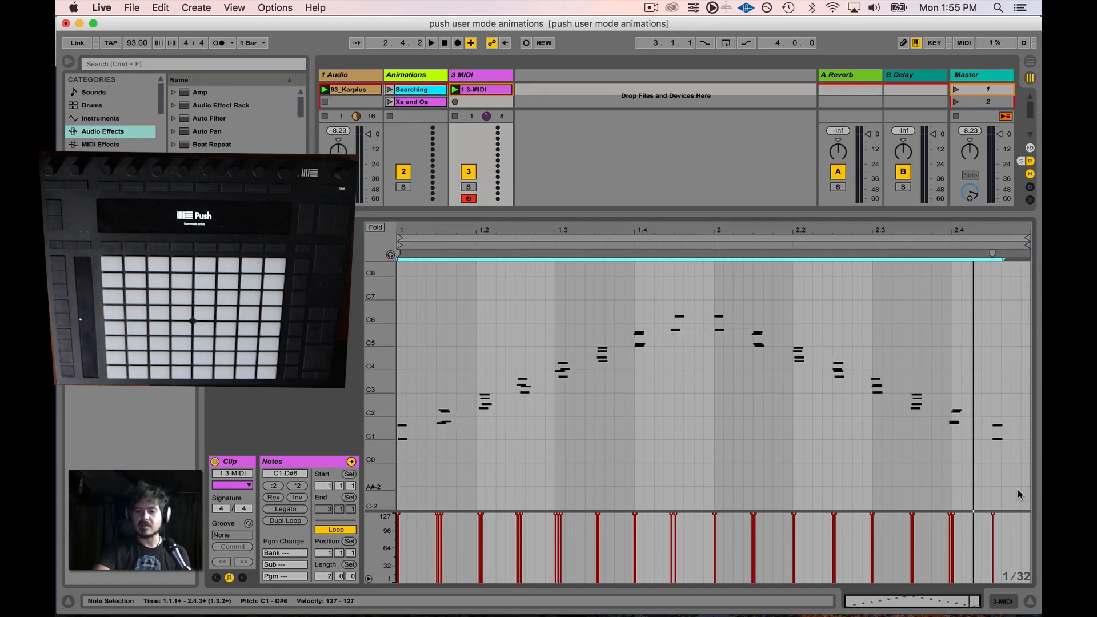
key("shift+Right")
key("shift+Right")
key("shift+Left")
key("shift+Left")
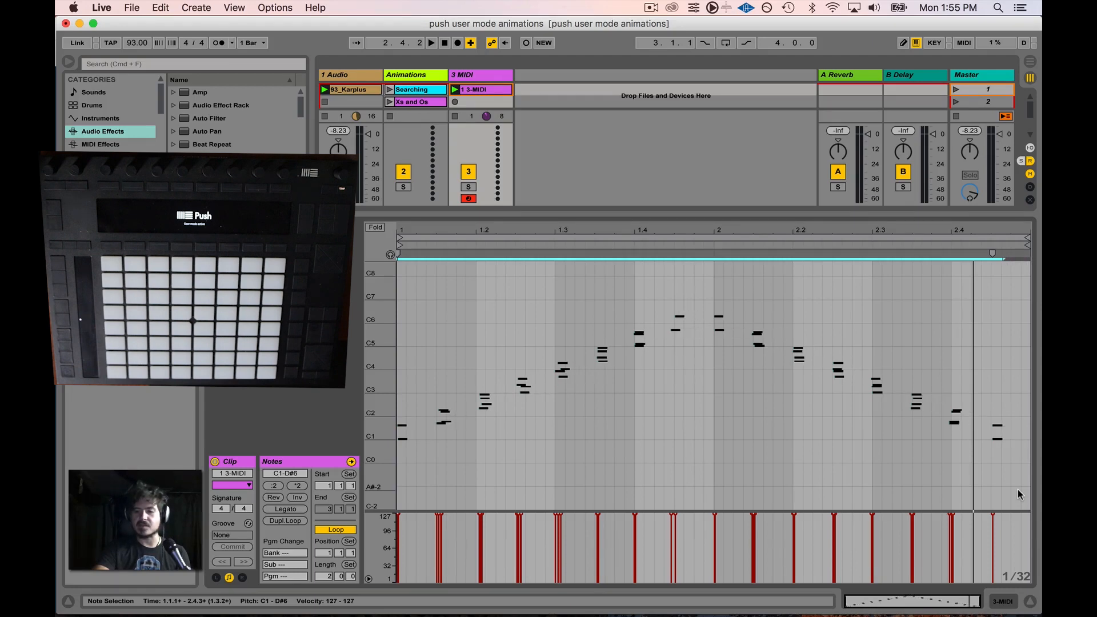
- Quantize the starts of all notes in the 3 MIDI clip to 1/8 at 100 %
left_click(773, 237)
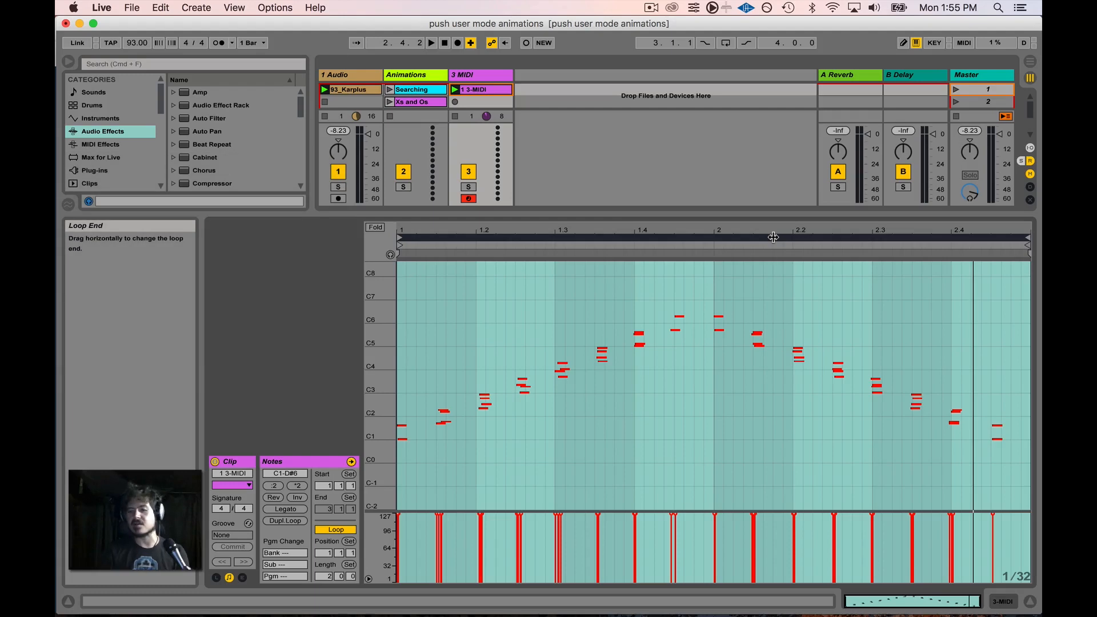
left_click(161, 7)
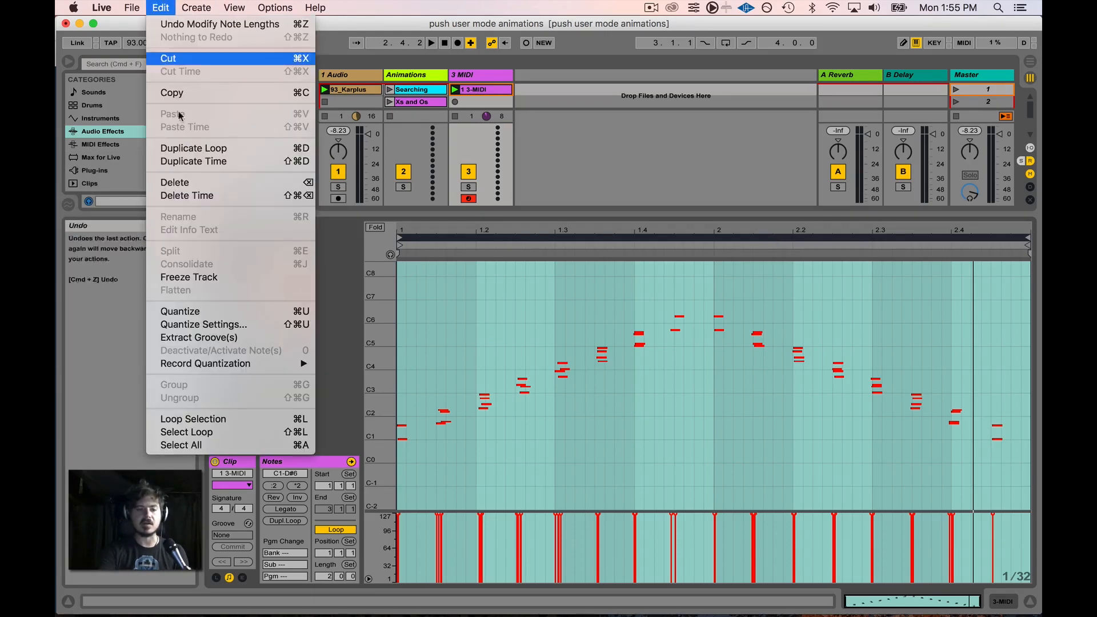
left_click(192, 325)
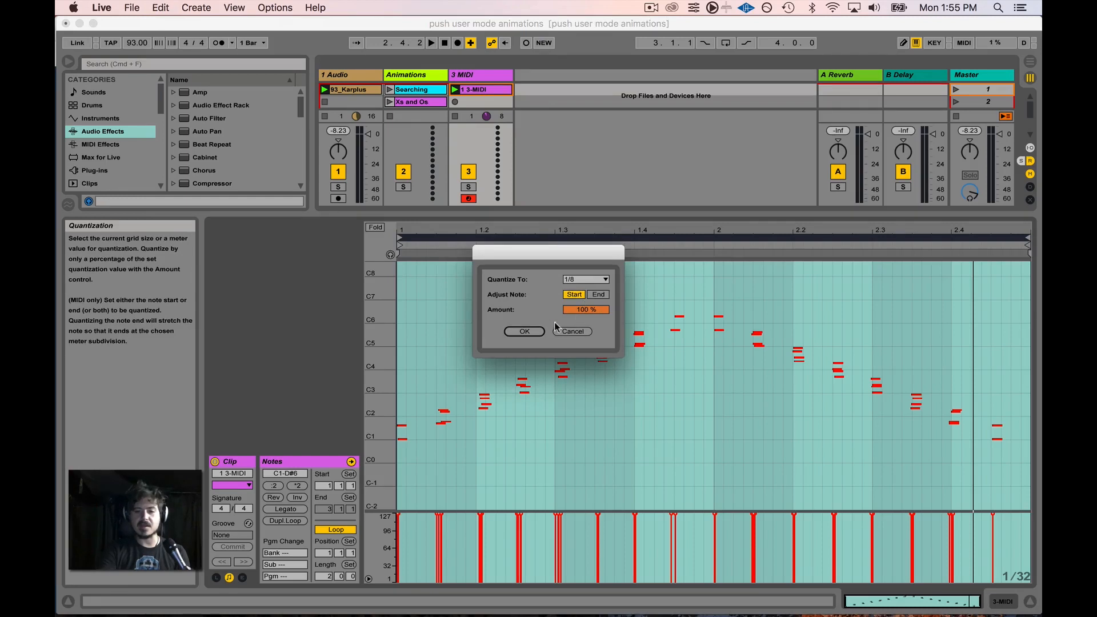
left_click(524, 331)
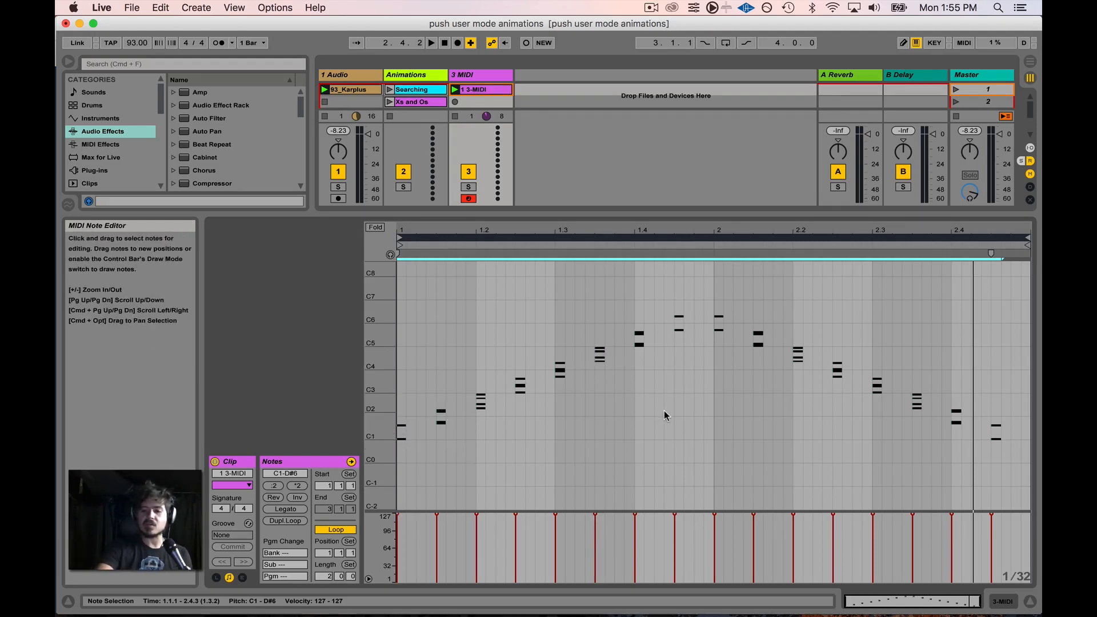
- Select all quantized notes, shorten them to slivers, extend each to fill a full 1/8 step, and play the clip
key("super+a")
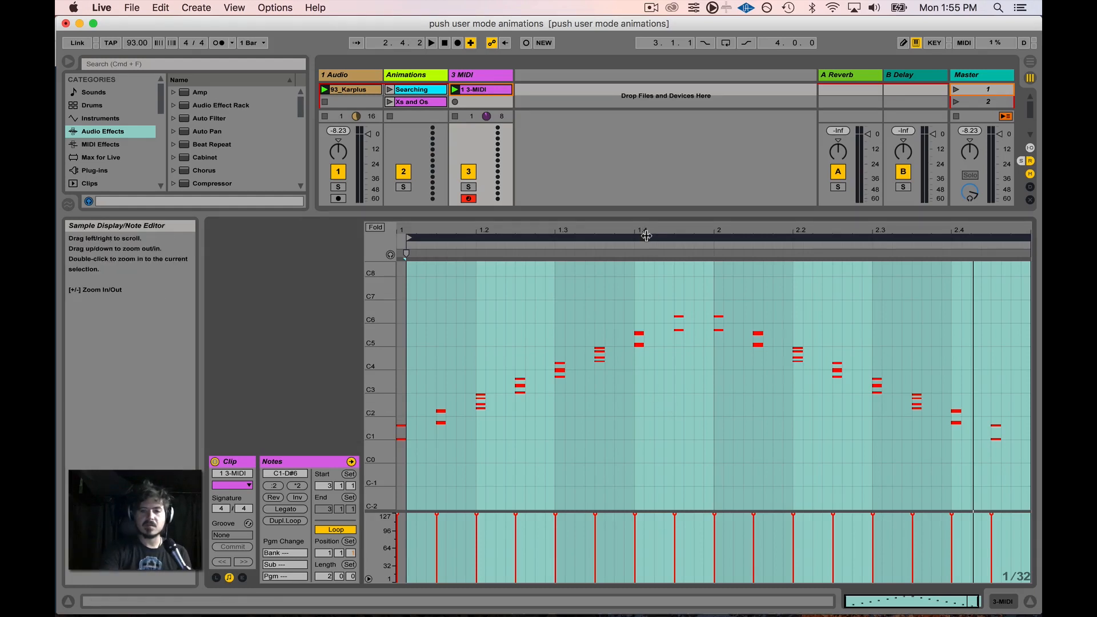
left_click_drag(639, 237, 629, 238)
left_click_drag(403, 266, 1021, 510)
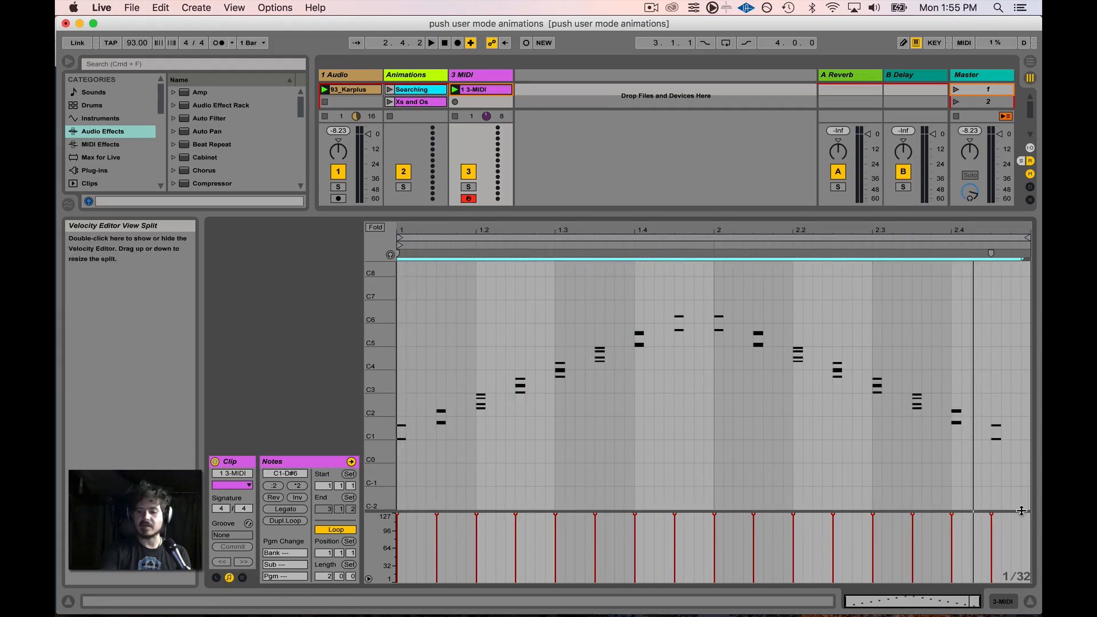
key("shift+Left")
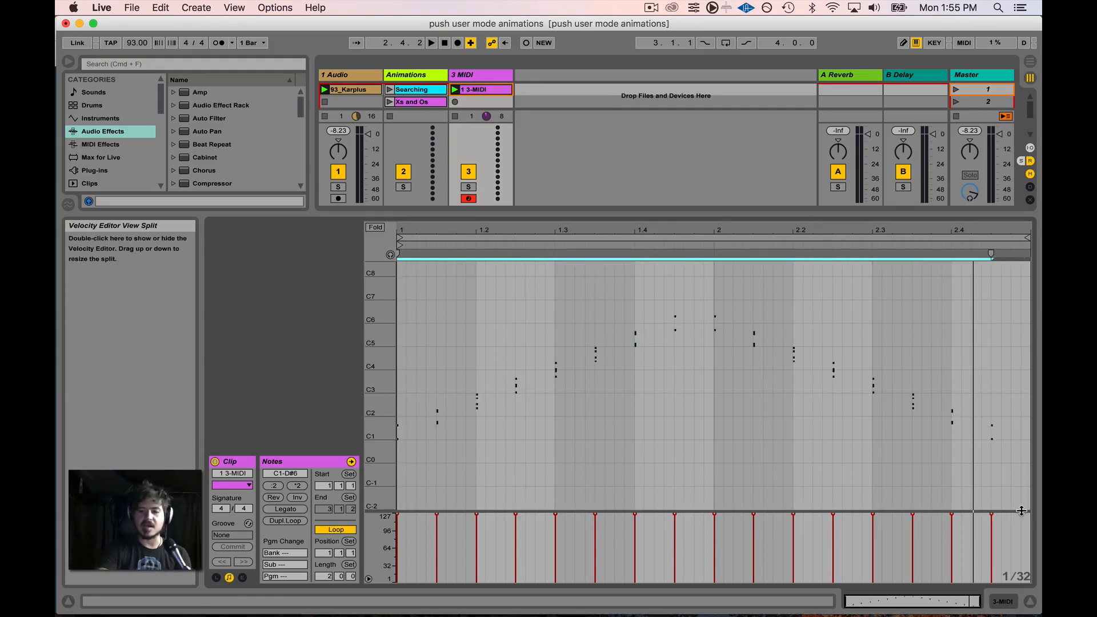
key("shift+Right")
key("shift+Right")
key("shift+Right")
key("shift+Right")
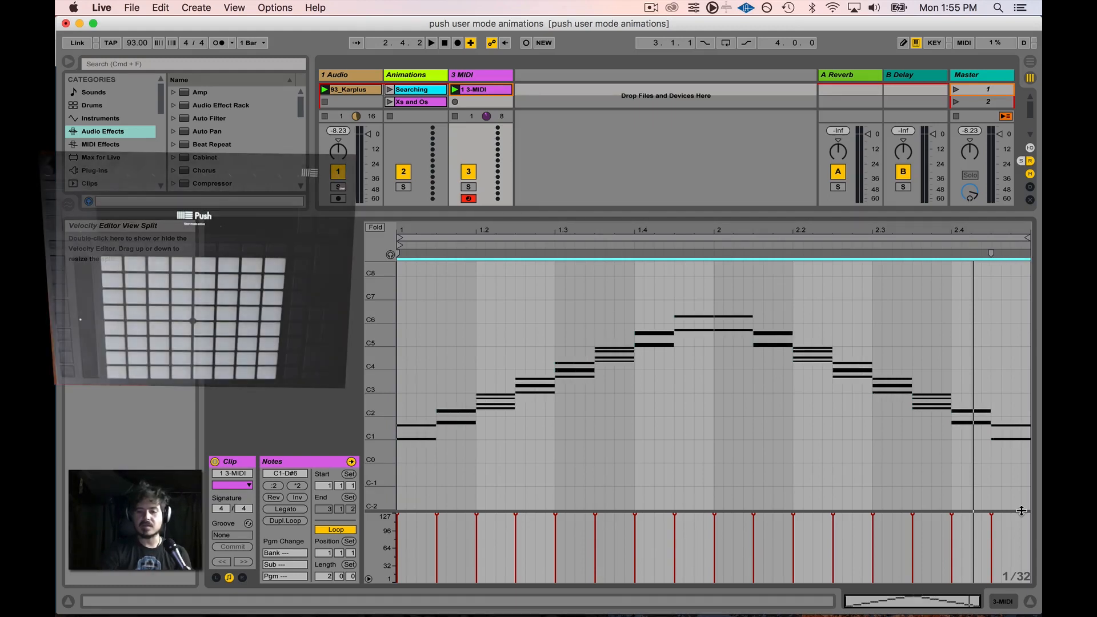
key("space")
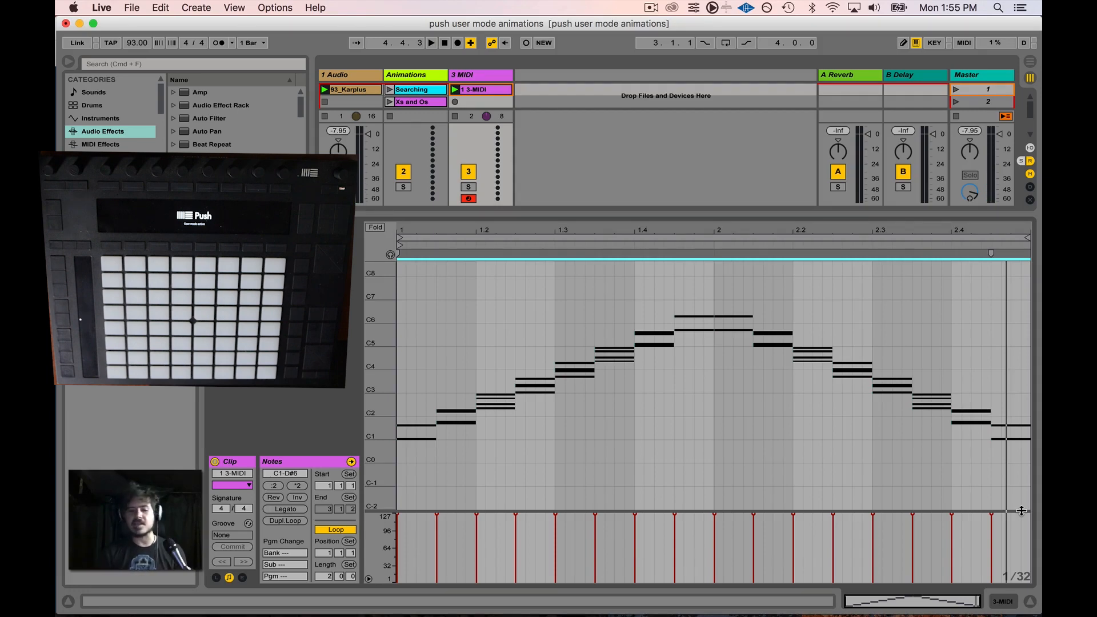
- Lower the velocity of the clip's first two notes, C1 and G1, to 47, and play the clip to test their pad lights
left_click(424, 514)
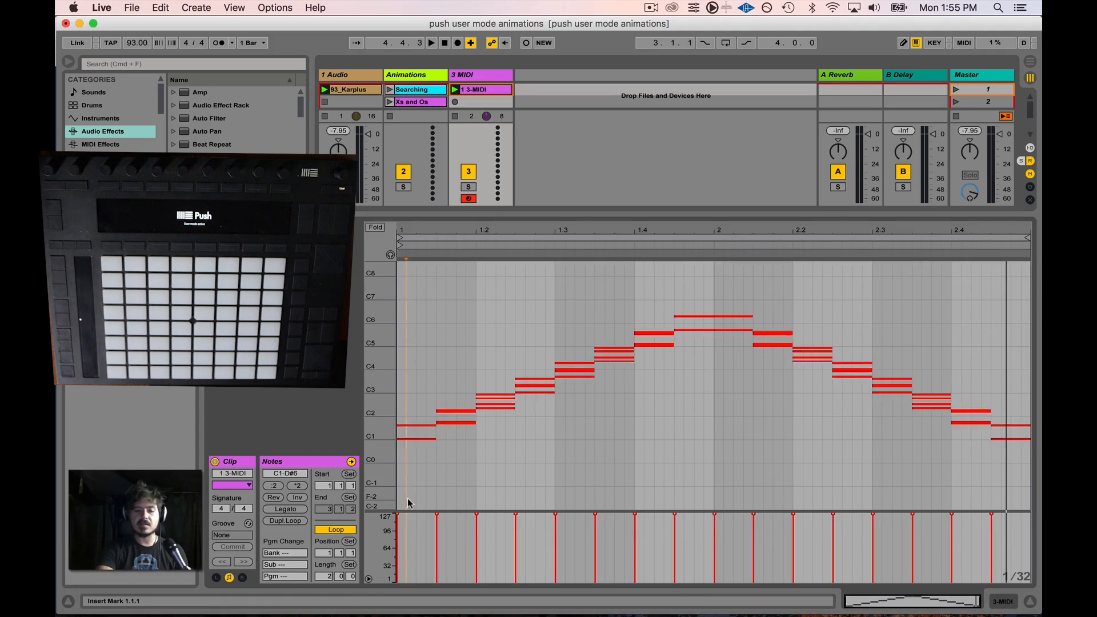
left_click(398, 517)
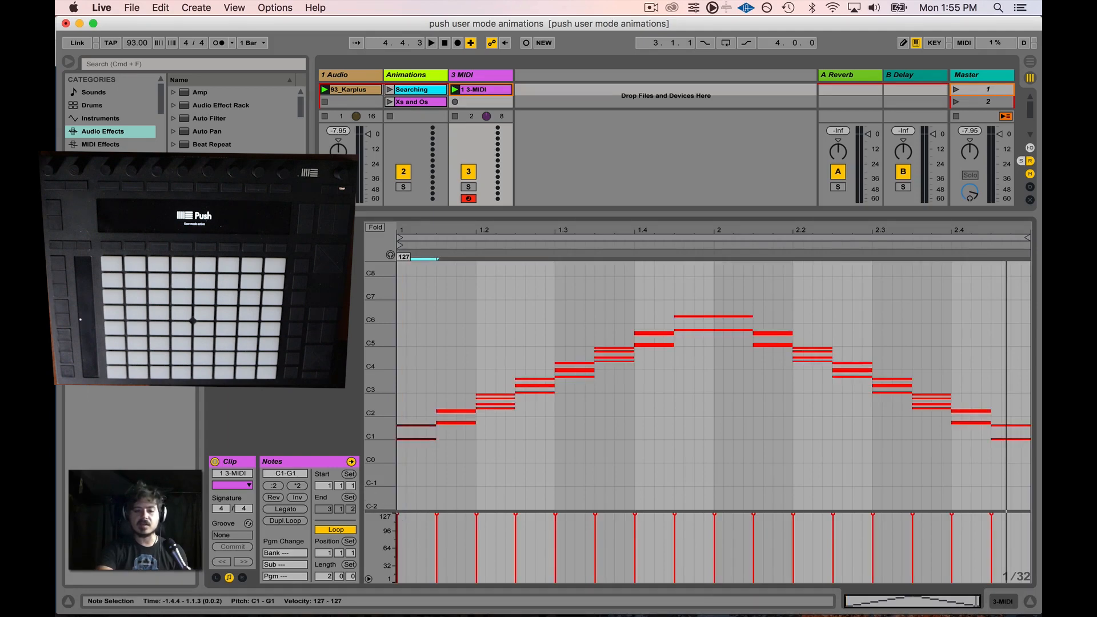
left_click_drag(399, 521, 398, 514)
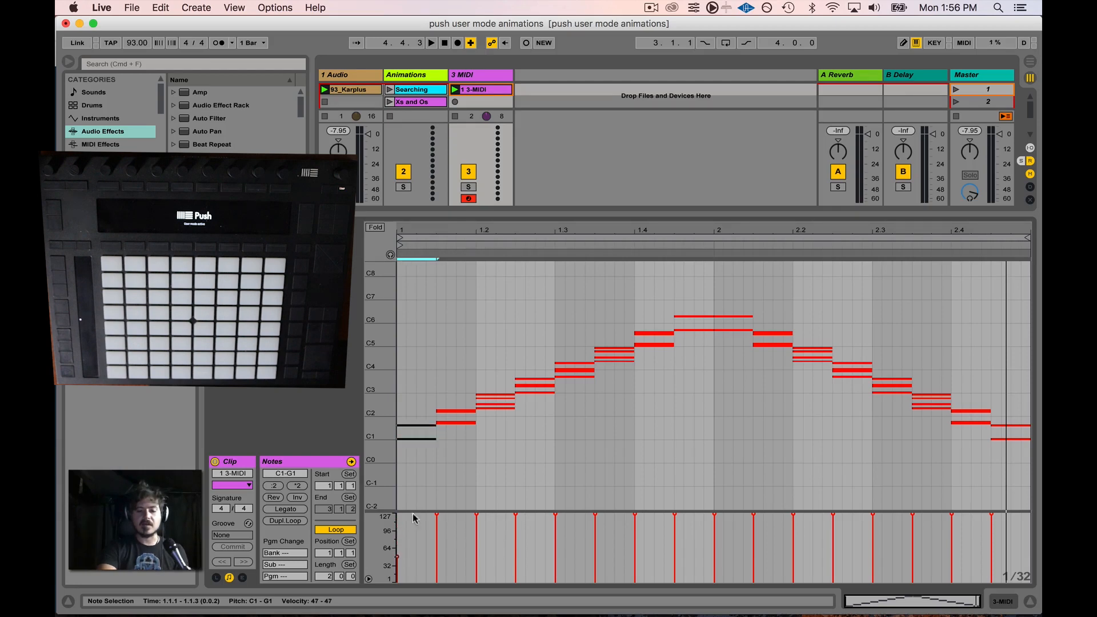
key("space")
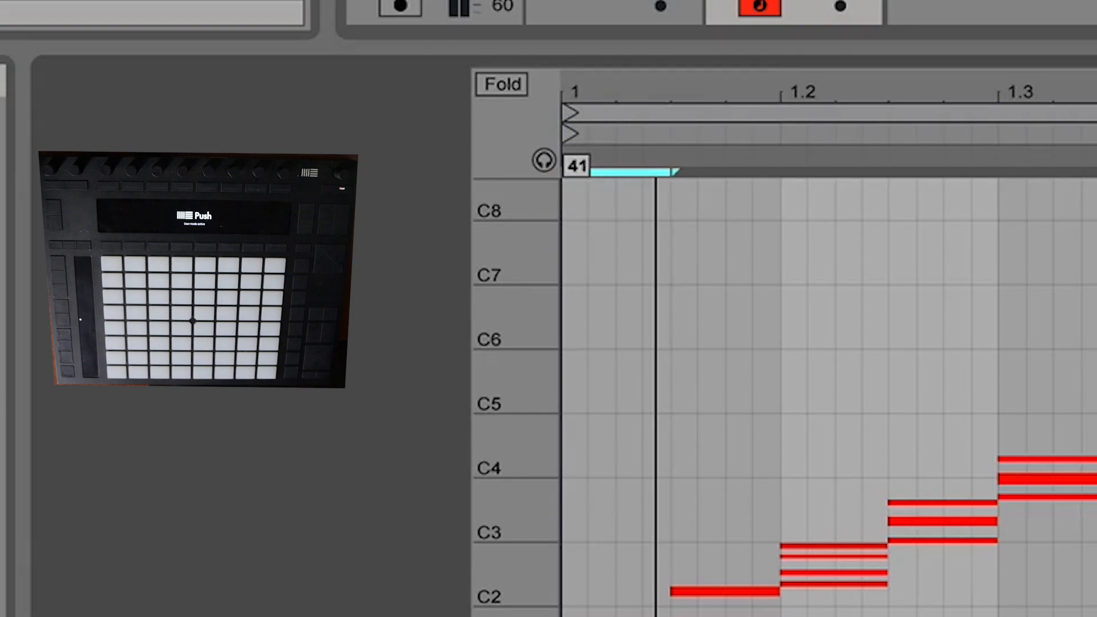
left_click_drag(397, 558, 397, 556)
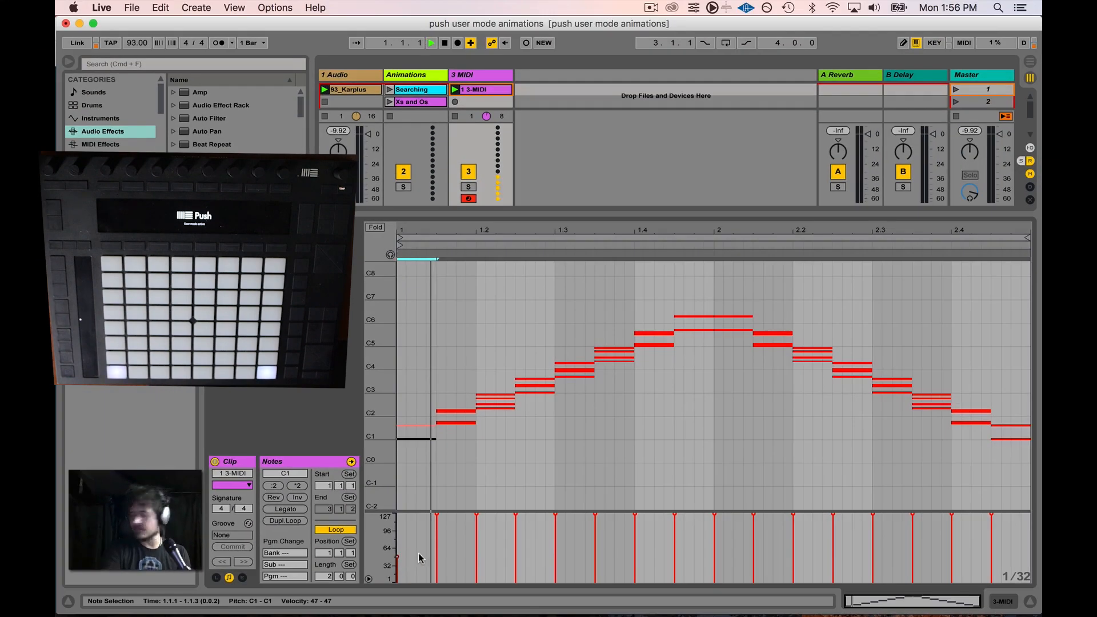
- Stop playback and lower the velocity of the G#3 to D#4 notes on beat 1.3 to 47
key("space")
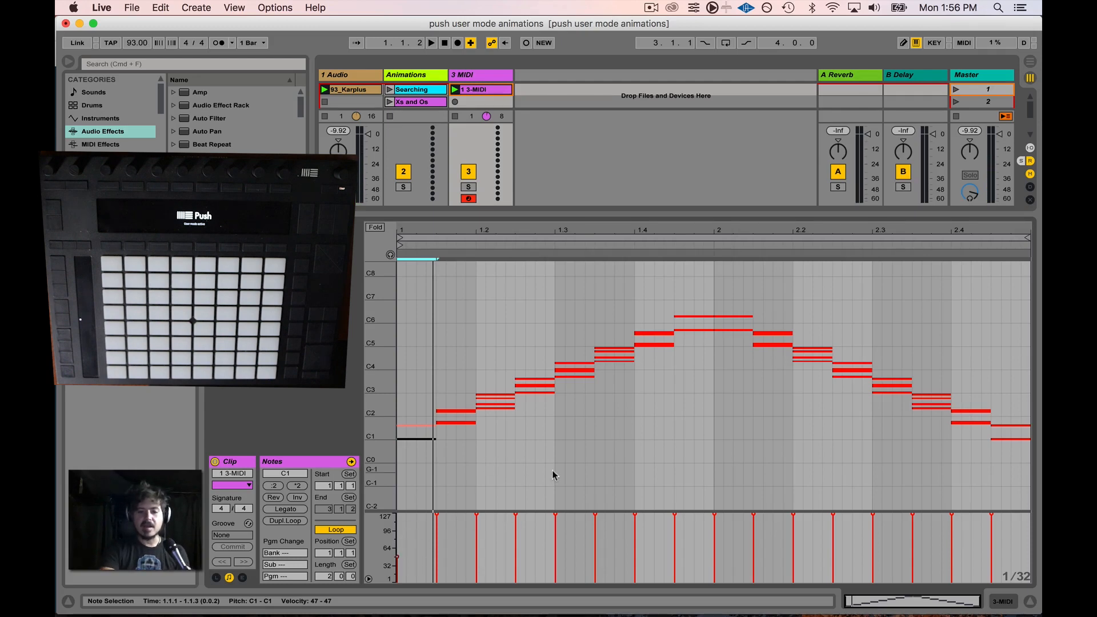
left_click_drag(557, 517, 557, 526)
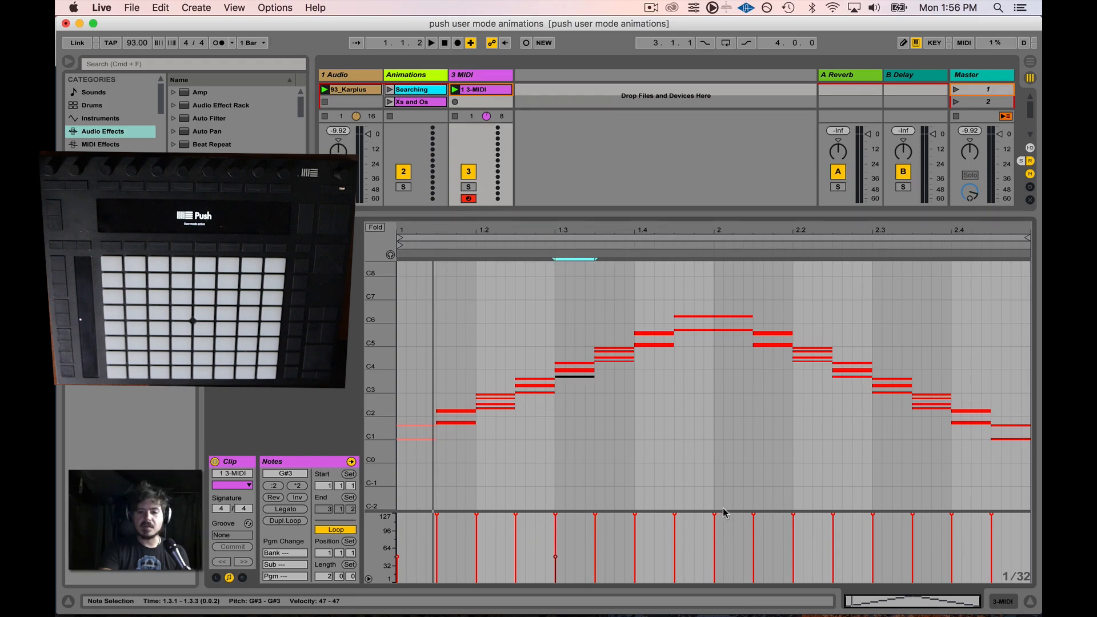
mouse_move(724, 513)
left_mouse_down()
mouse_move(732, 421)
mouse_move(717, 521)
mouse_move(717, 455)
mouse_move(718, 496)
left_mouse_up()
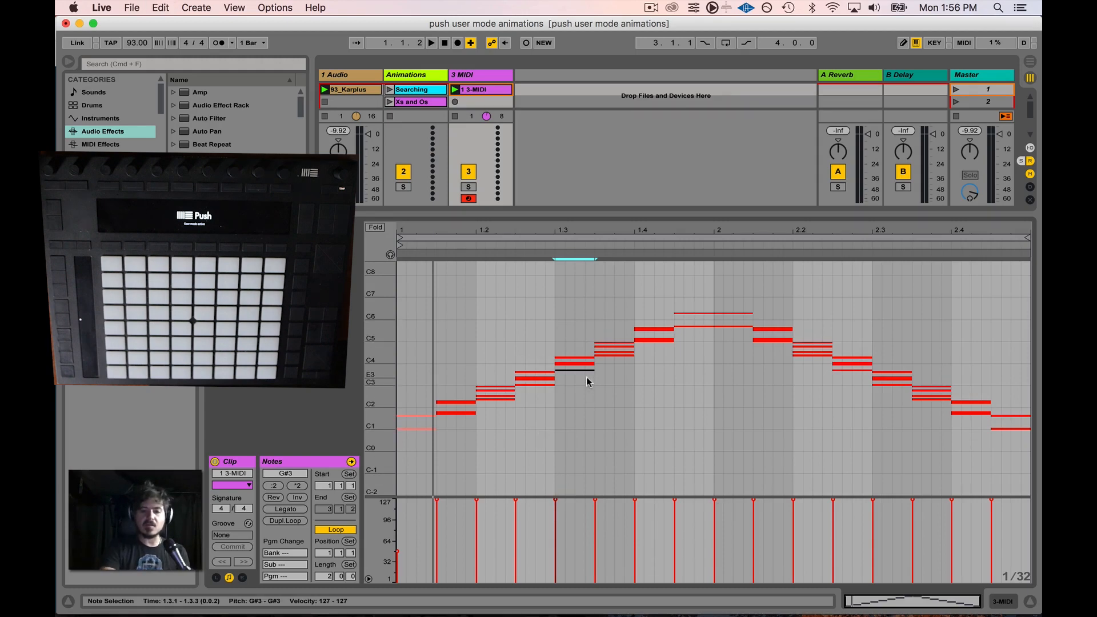
left_click_drag(578, 341, 574, 382)
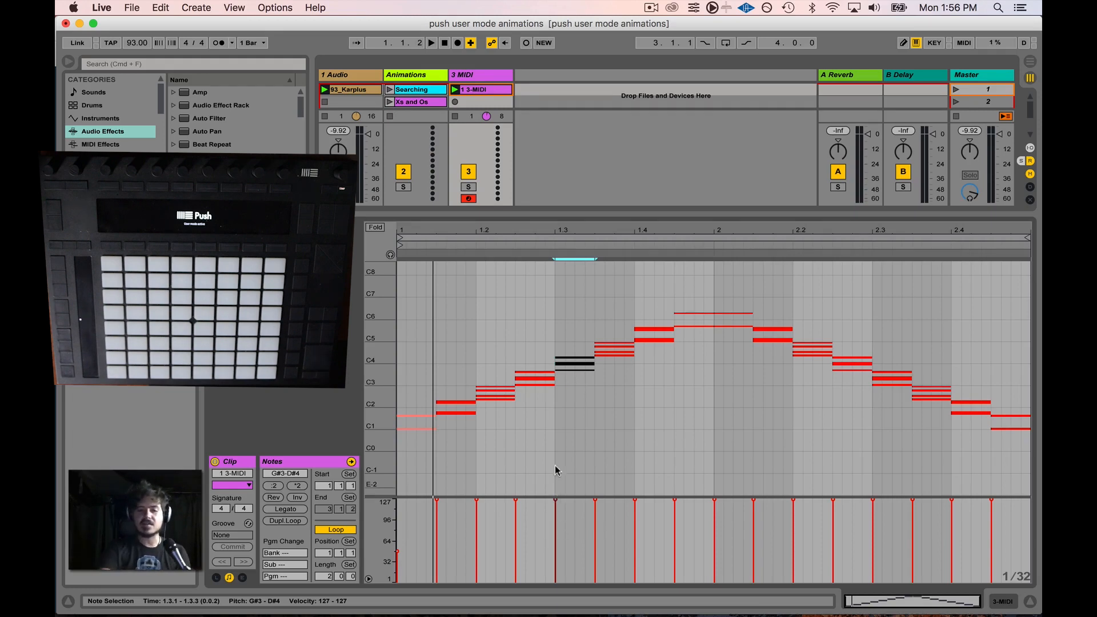
left_click_drag(561, 317, 577, 384)
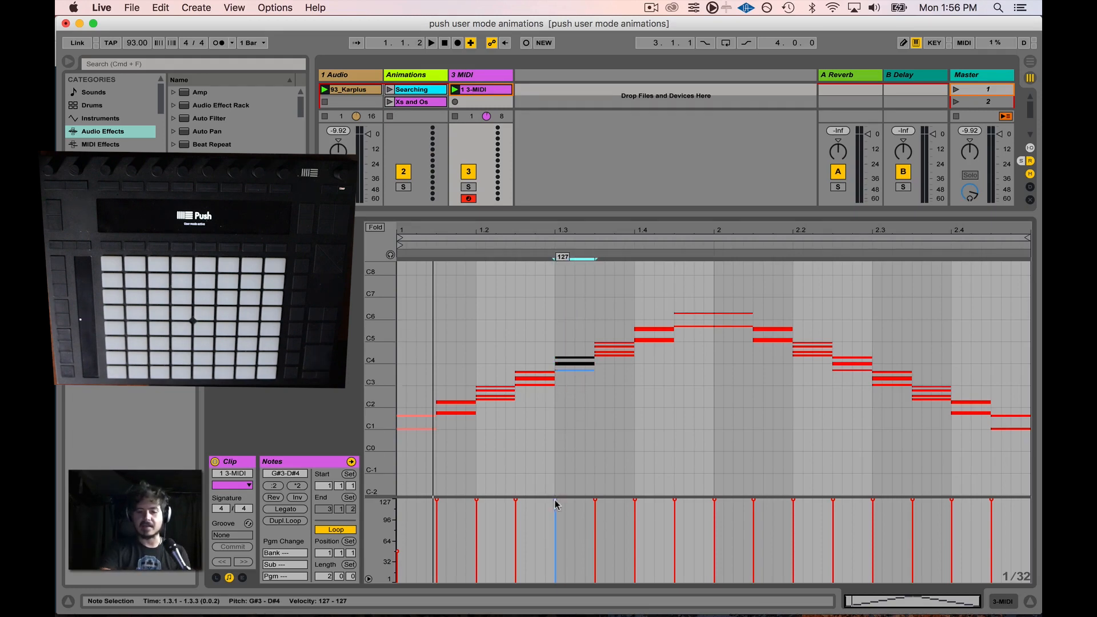
left_click_drag(556, 499, 555, 503)
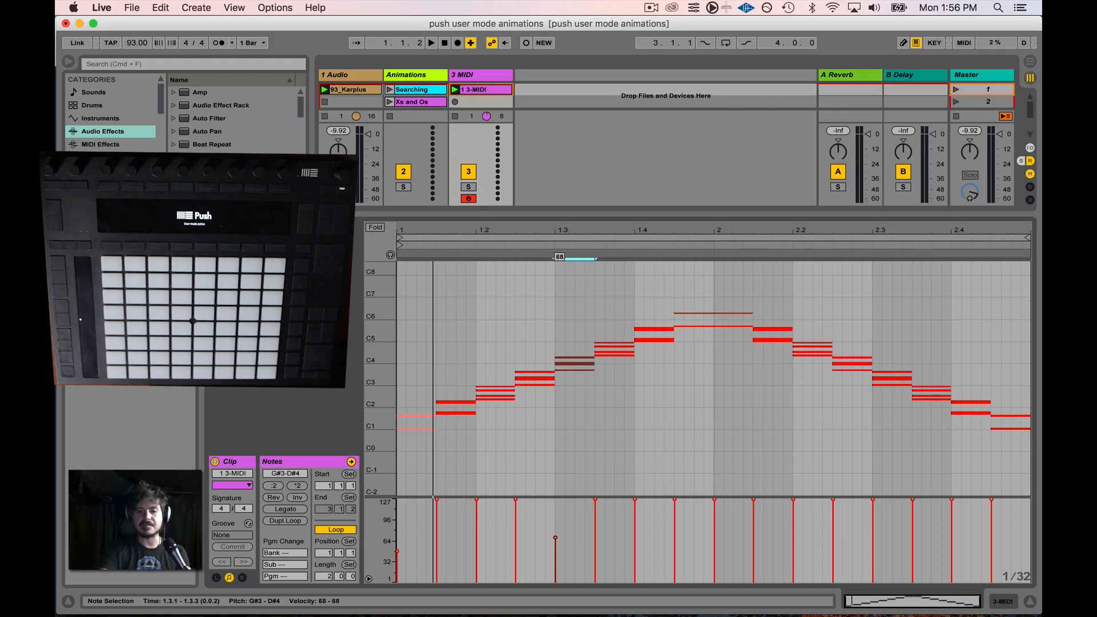
left_click_drag(555, 503, 554, 507)
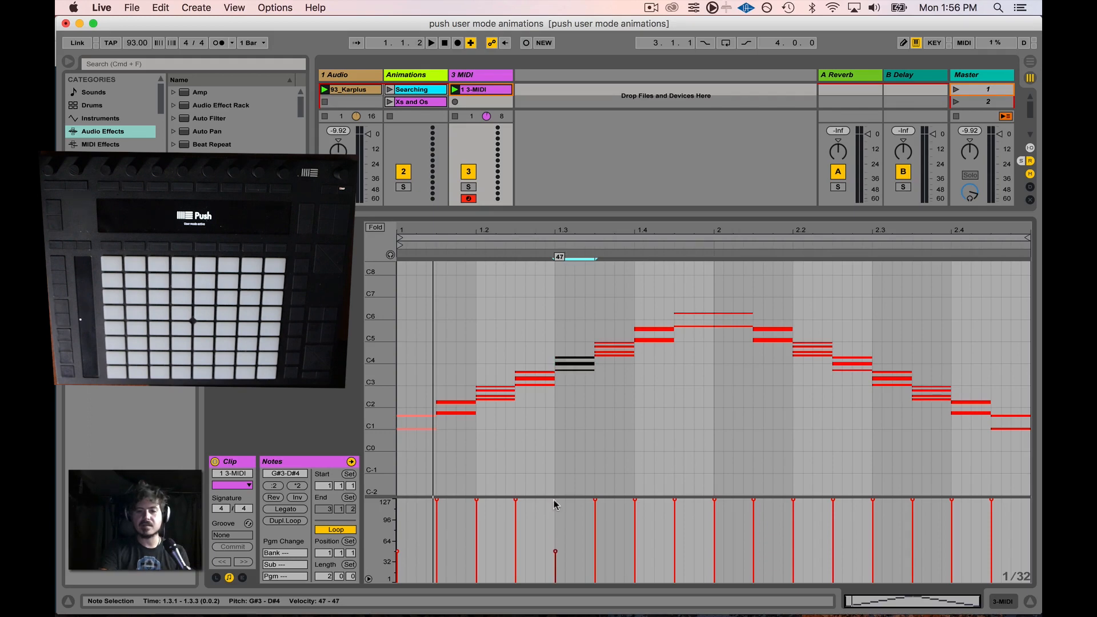
- Lower the velocity of the note groups on beats 2.1 and 2.3 to 47, and play the clip to test them
left_click_drag(724, 296, 734, 352)
left_click_drag(713, 501, 713, 508)
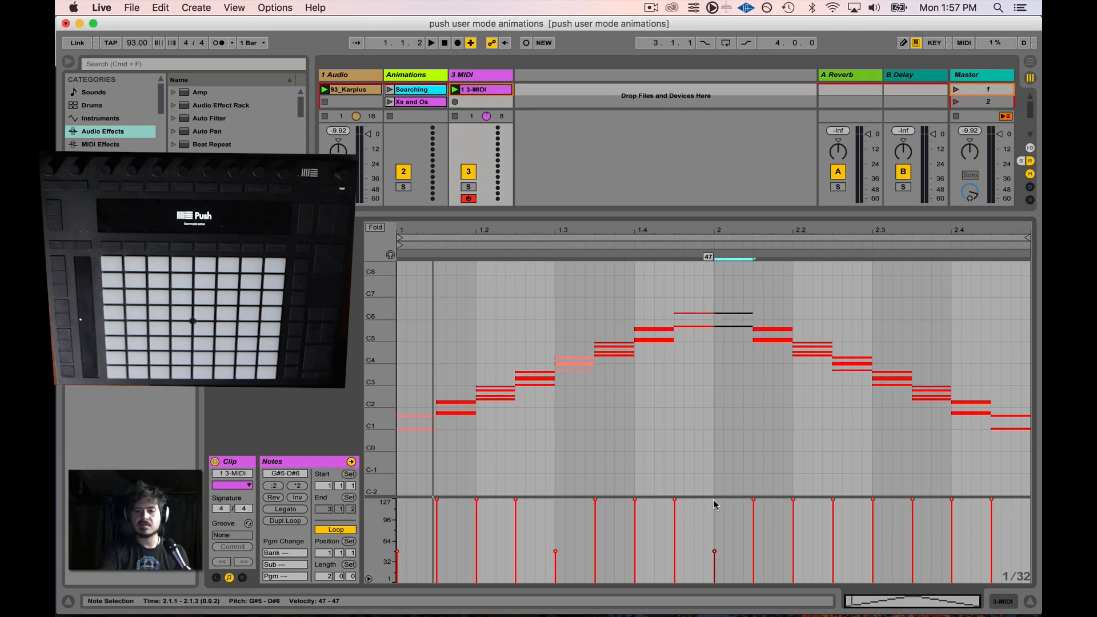
left_click_drag(881, 362, 906, 393)
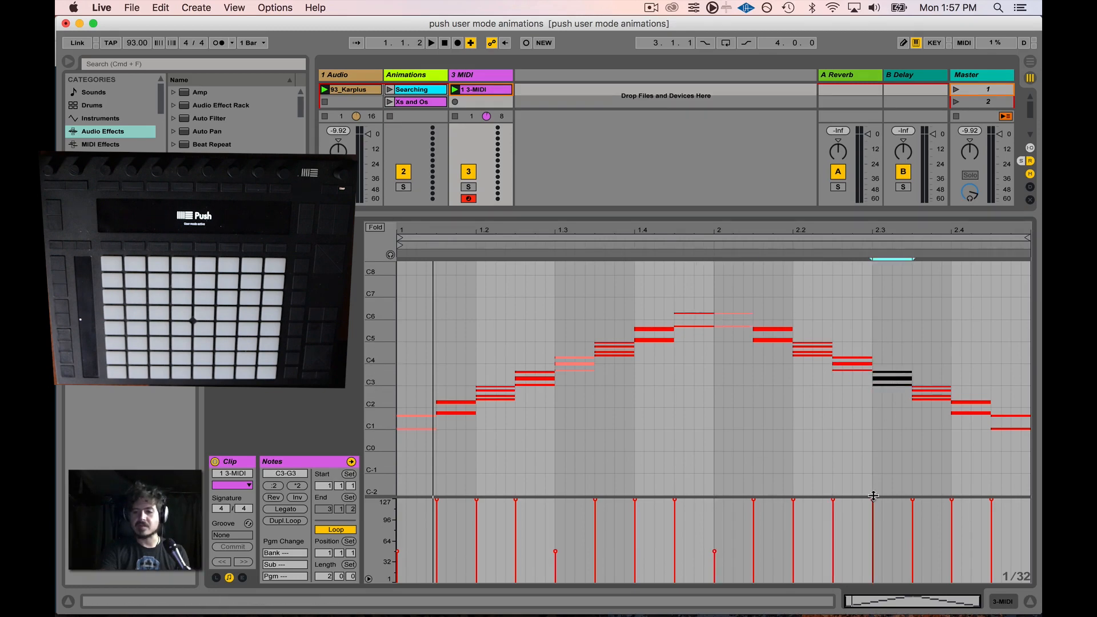
left_click_drag(873, 496, 873, 503)
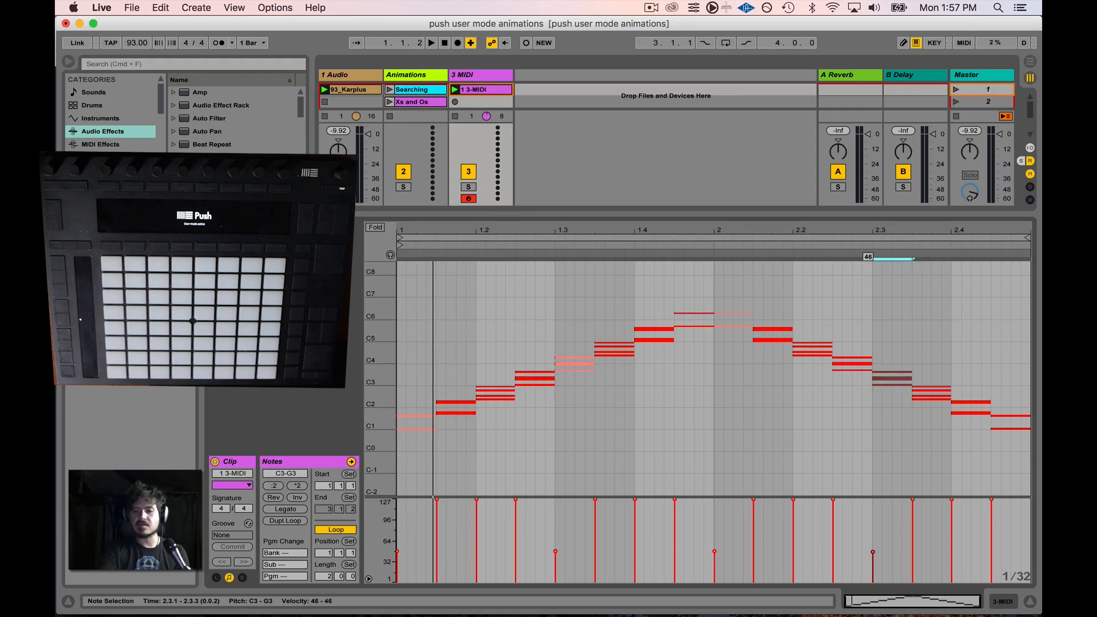
left_click_drag(872, 499, 873, 498)
key("space")
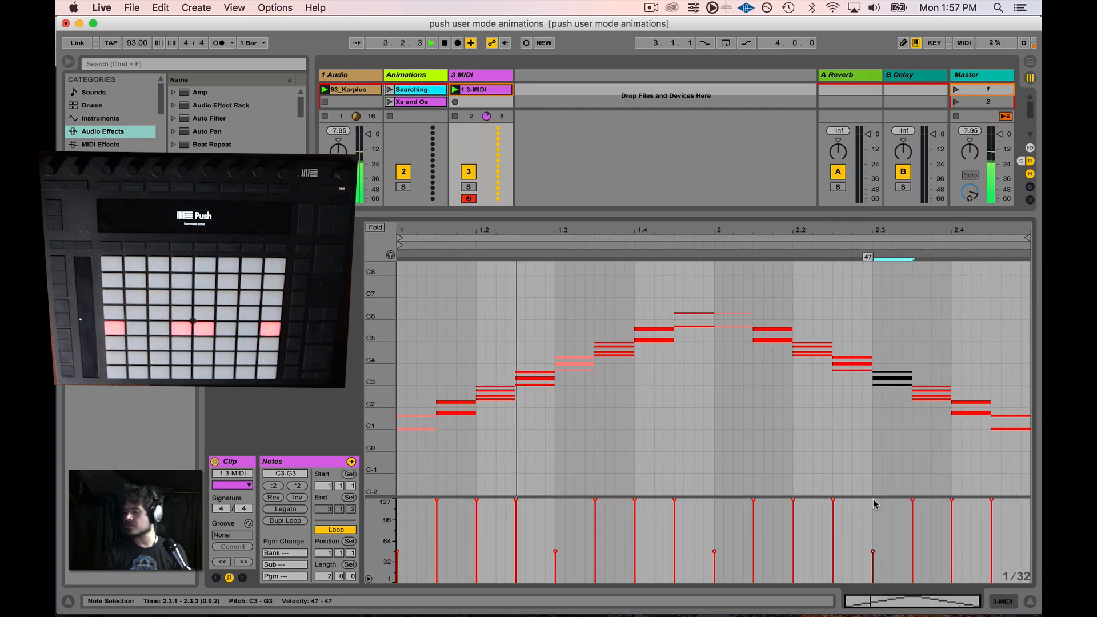
key("space")
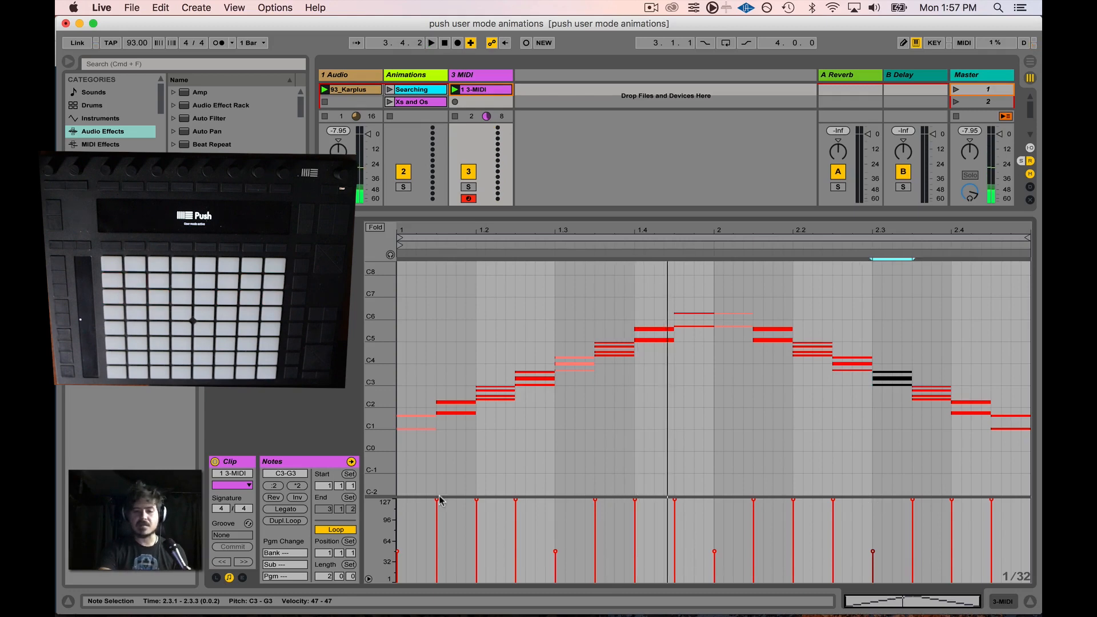
- Set the velocity of the notes between beats 1.1 and 1.3 to 27 and those from 1.3.3 up to beat 2.1 to 44
left_click_drag(458, 303, 537, 422)
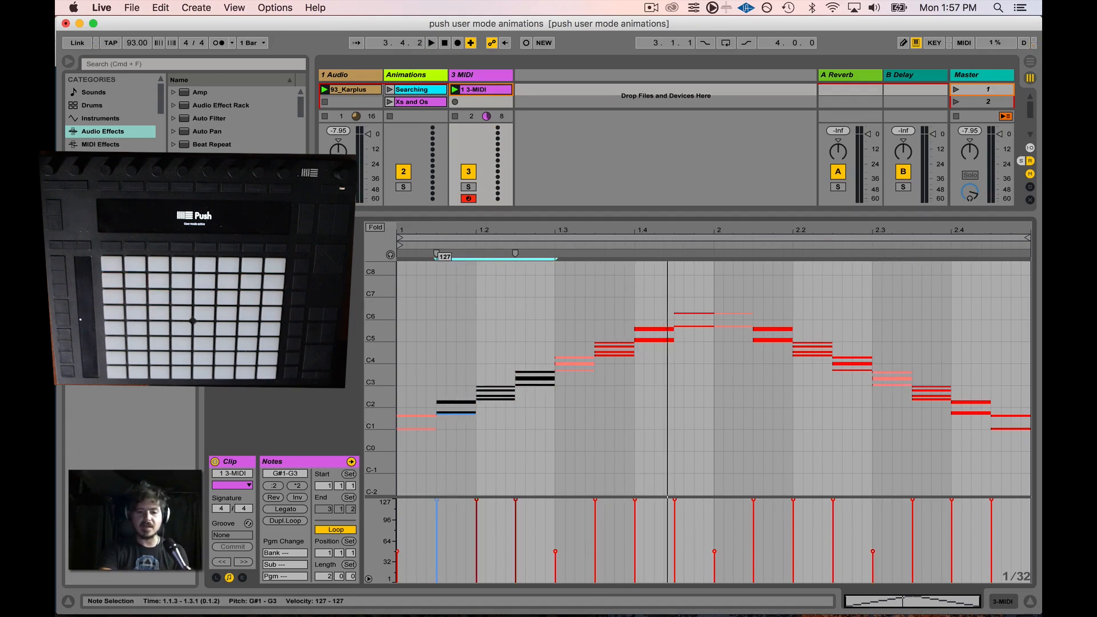
left_click_drag(437, 501, 436, 559)
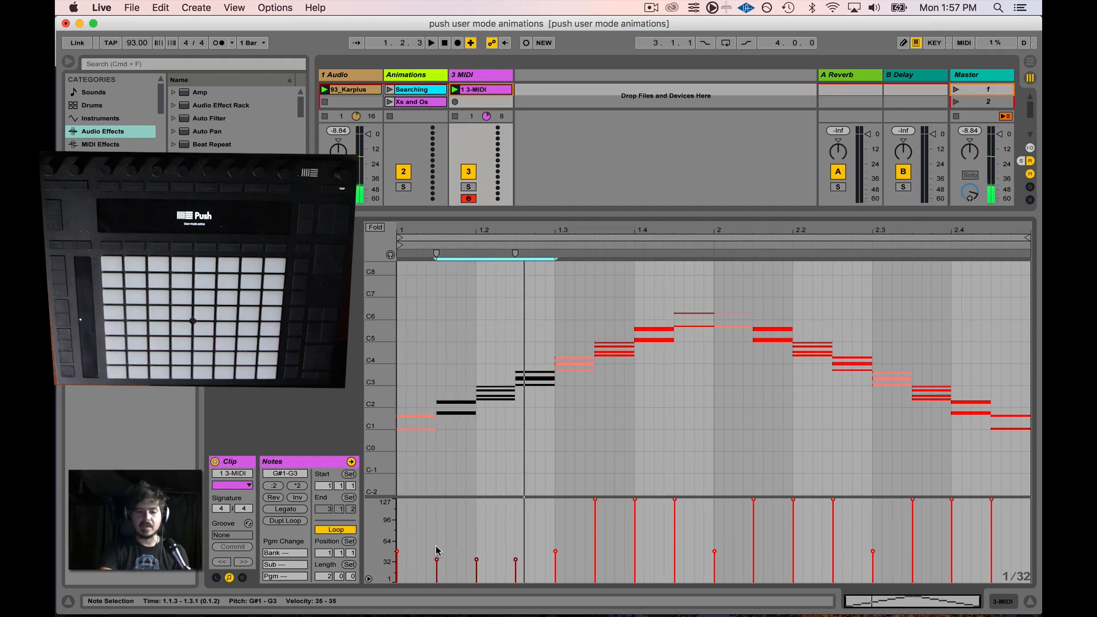
left_click_drag(436, 559, 437, 565)
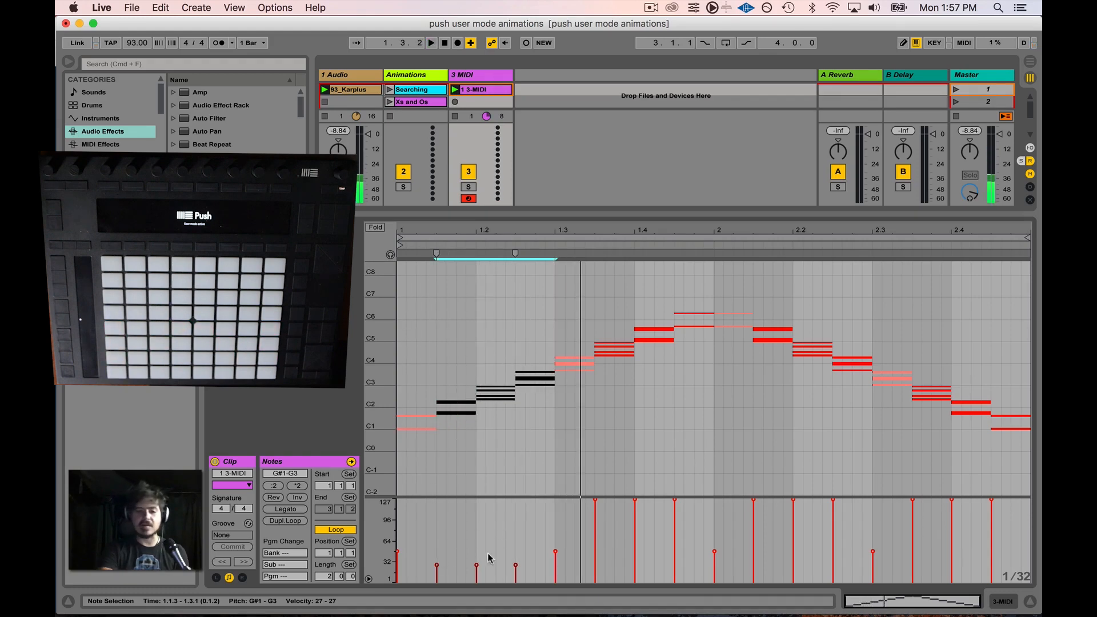
left_click_drag(688, 520, 594, 504)
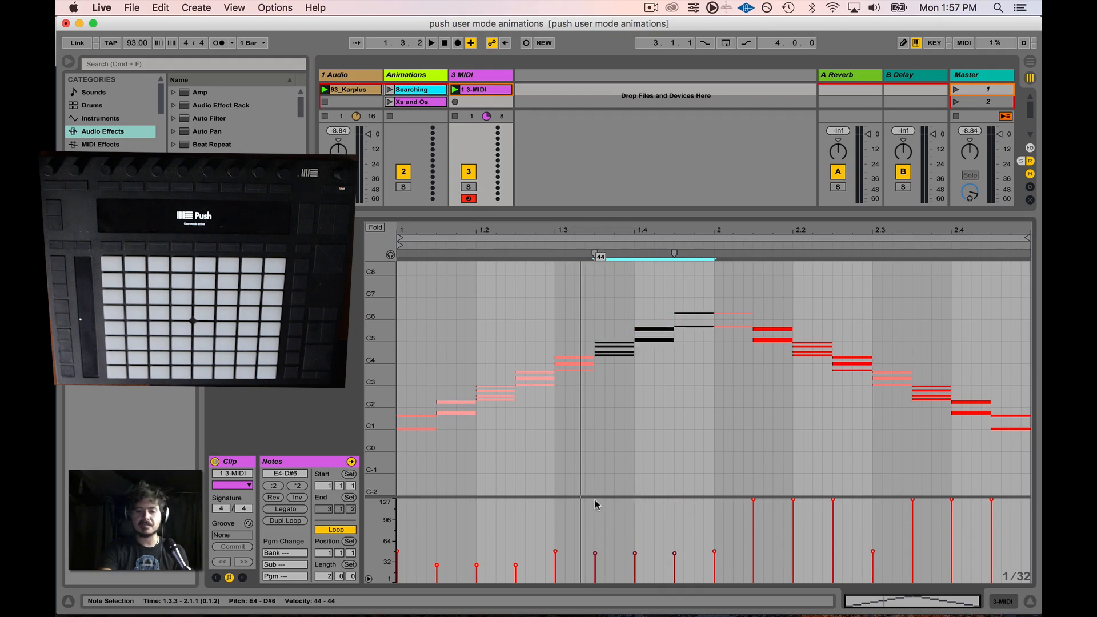
key("space")
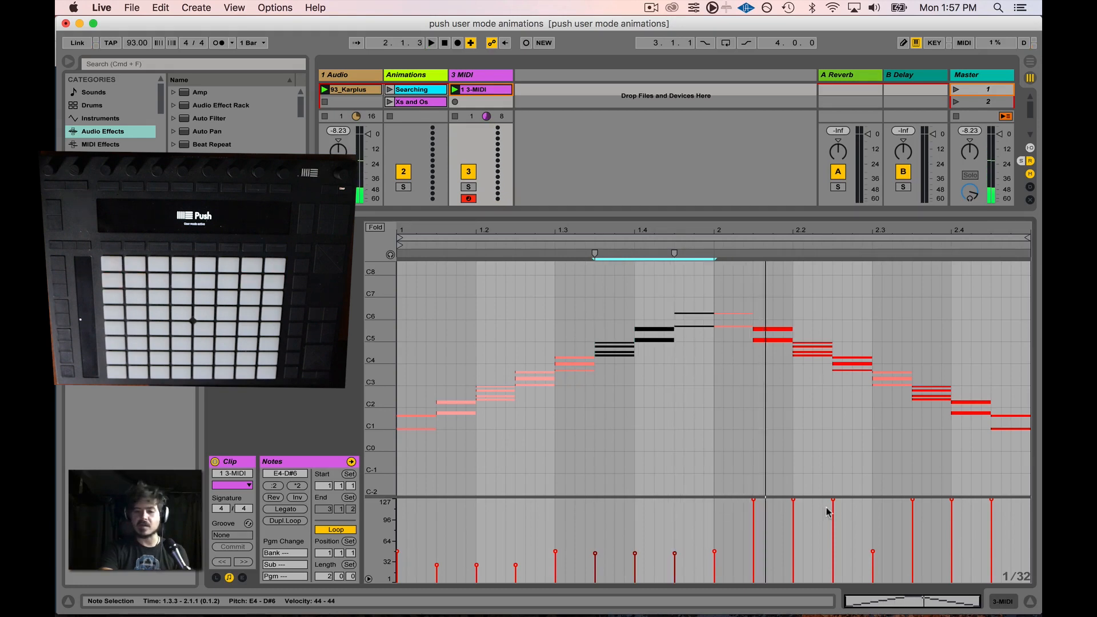
- Set the velocity of the notes from 2.1.3 up to beat 2.3 to 17 and the last three groups to 25, playing the clip to test
left_click_drag(846, 510, 755, 549)
key("space")
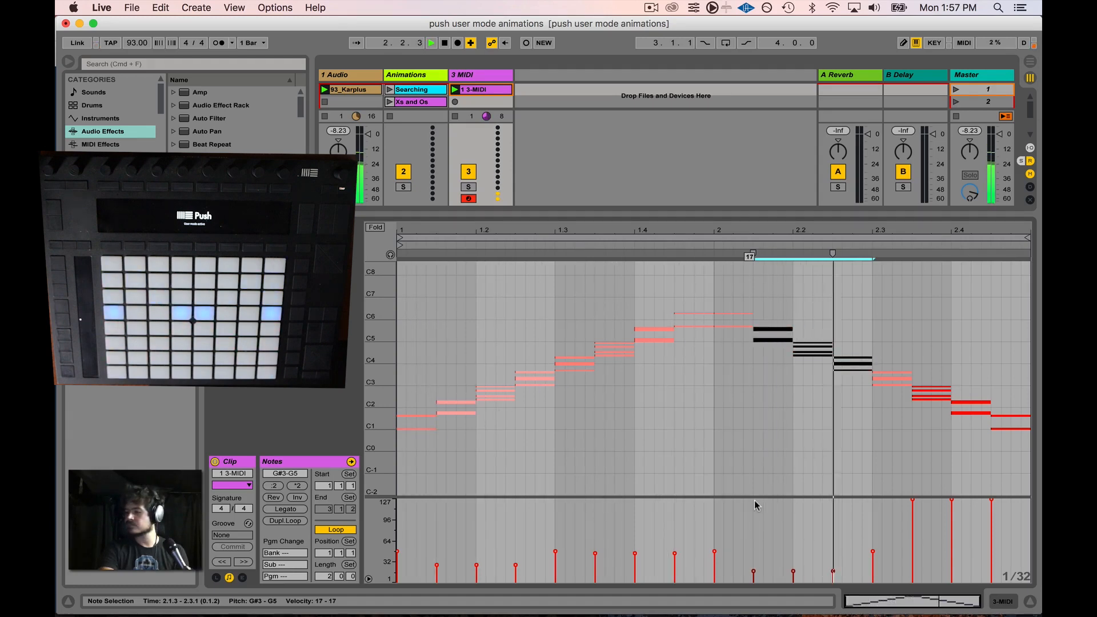
key("space")
mouse_move(1009, 512)
left_mouse_down()
mouse_move(907, 499)
mouse_move(912, 557)
left_mouse_up()
key("space")
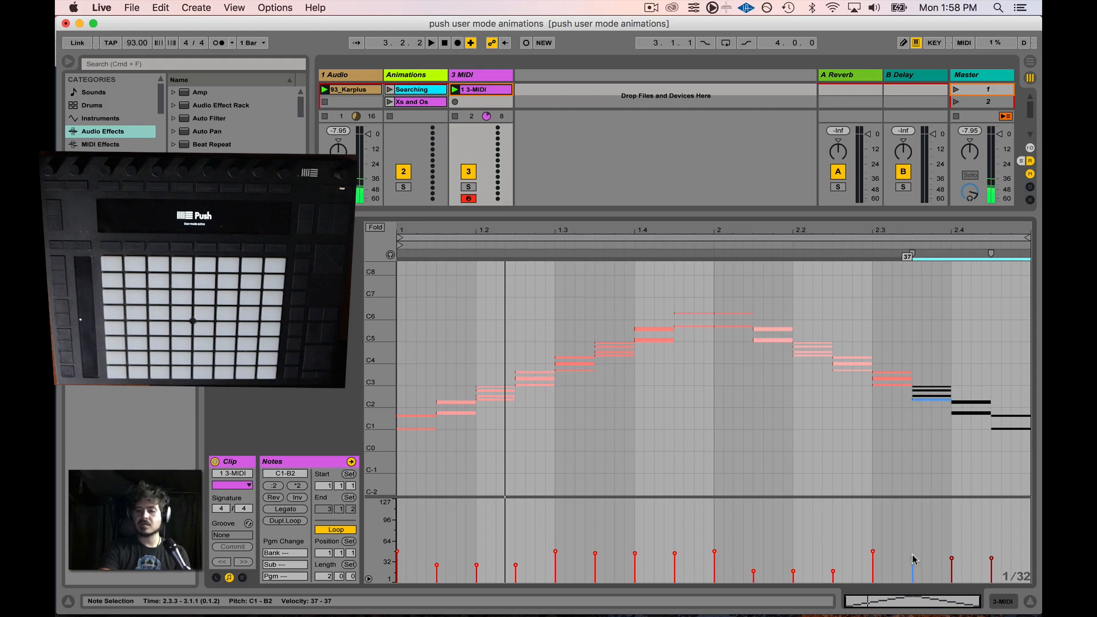
left_click_drag(912, 558, 912, 557)
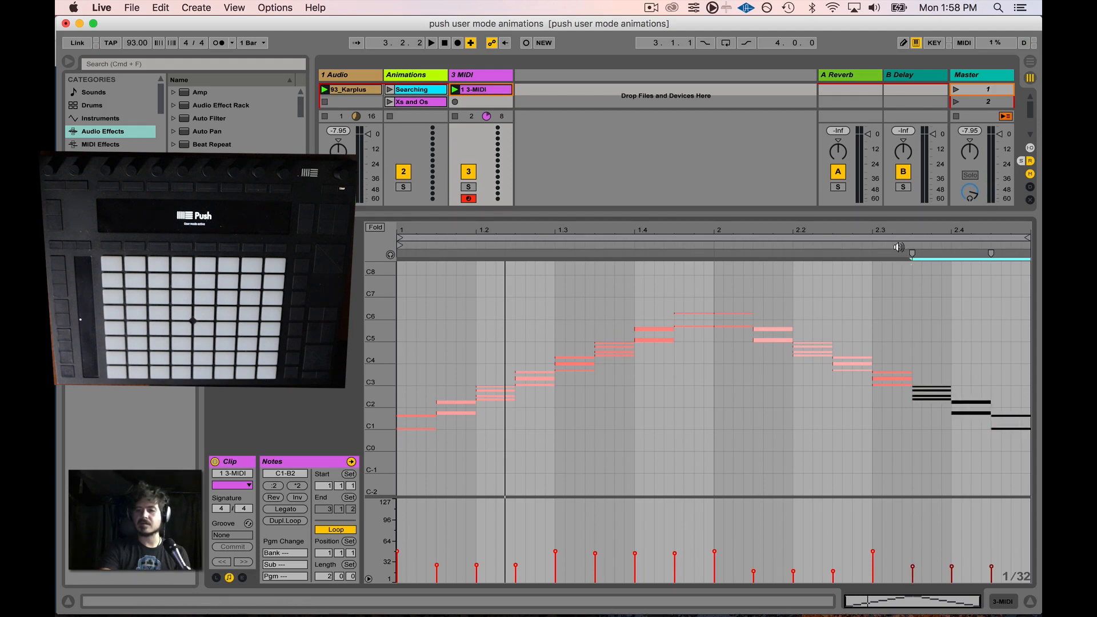
key("space")
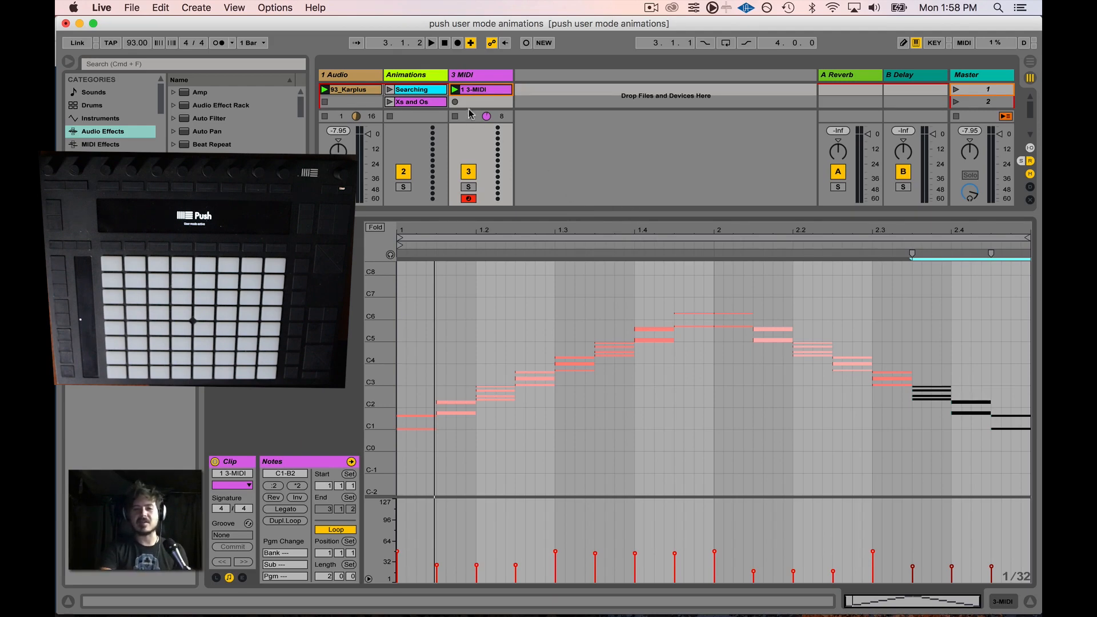
- Export the 3 MIDI clip as a MIDI file named Diagonal to the Desktop
right_click(484, 93)
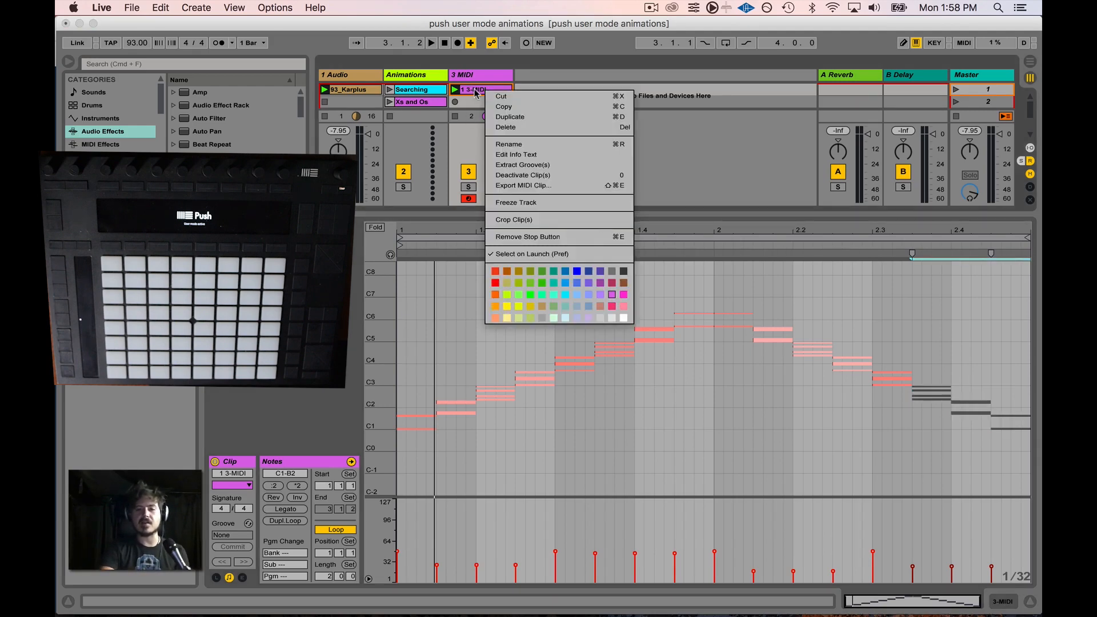
left_click(501, 185)
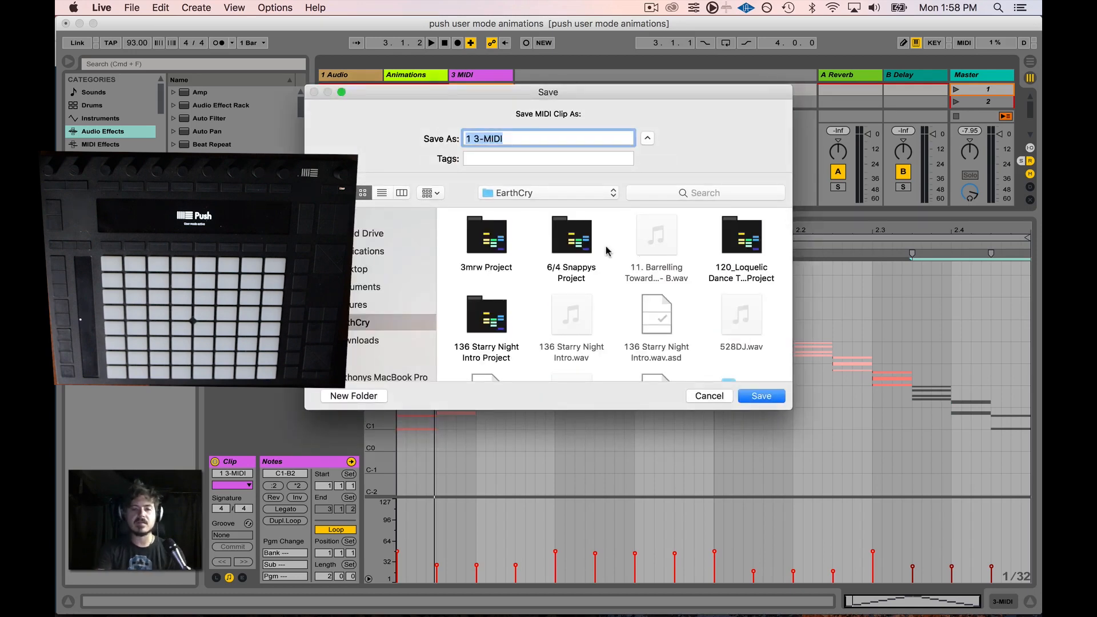
type("Dia")
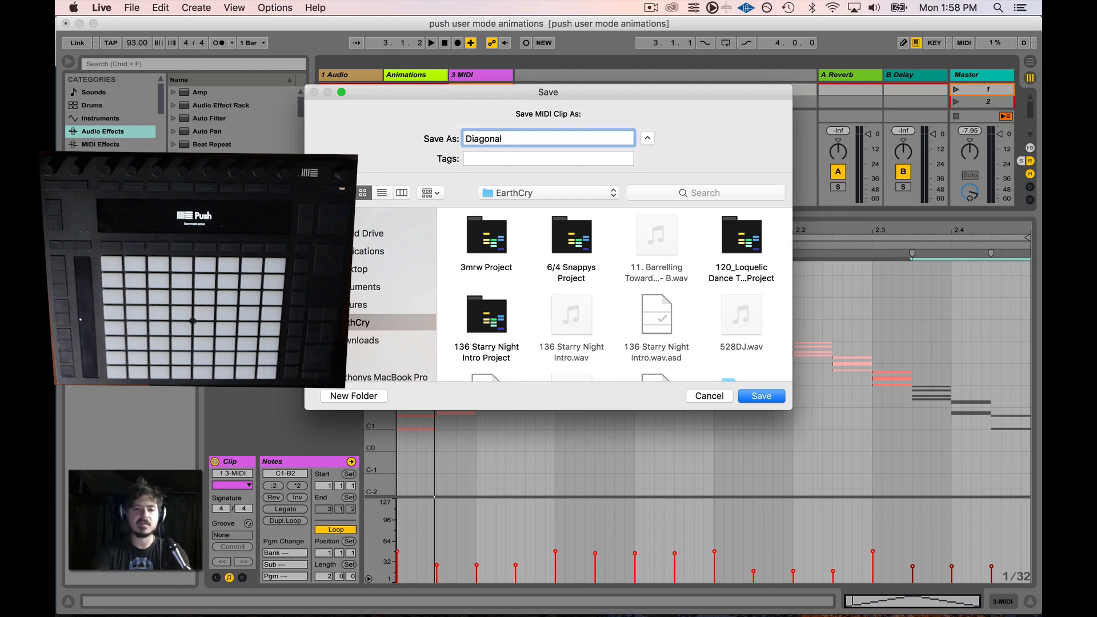
type("gonal")
left_click(365, 276)
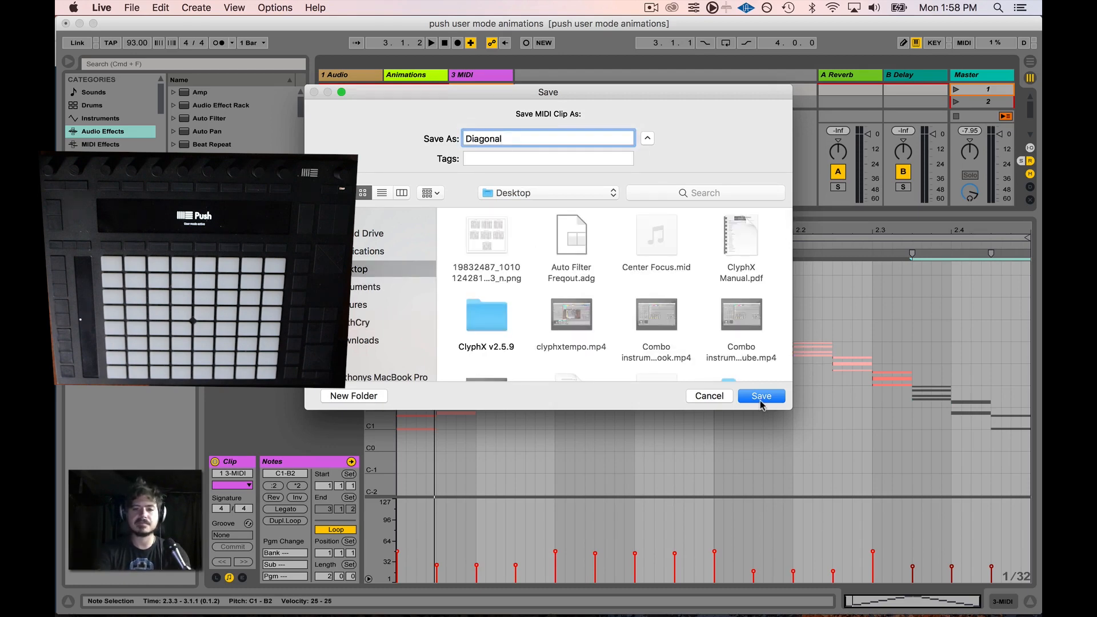
left_click(759, 396)
left_click(799, 353)
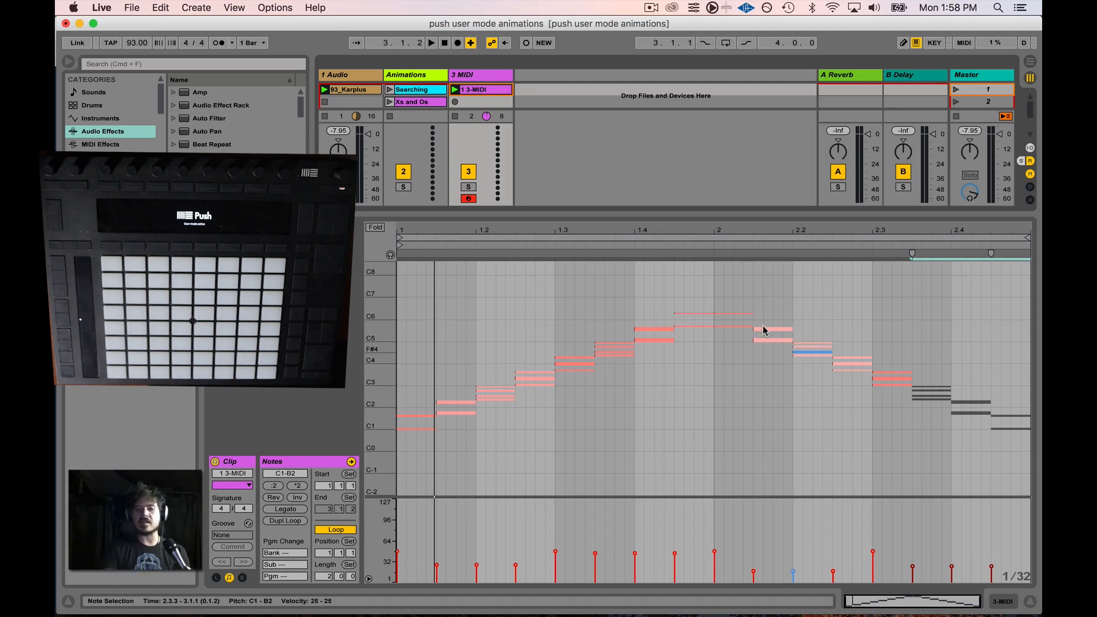
- Rename the 3 MIDI clip as Diagonal and shrink the clip editor to reveal the full list of Animations clips
right_click(472, 90)
left_click(495, 147)
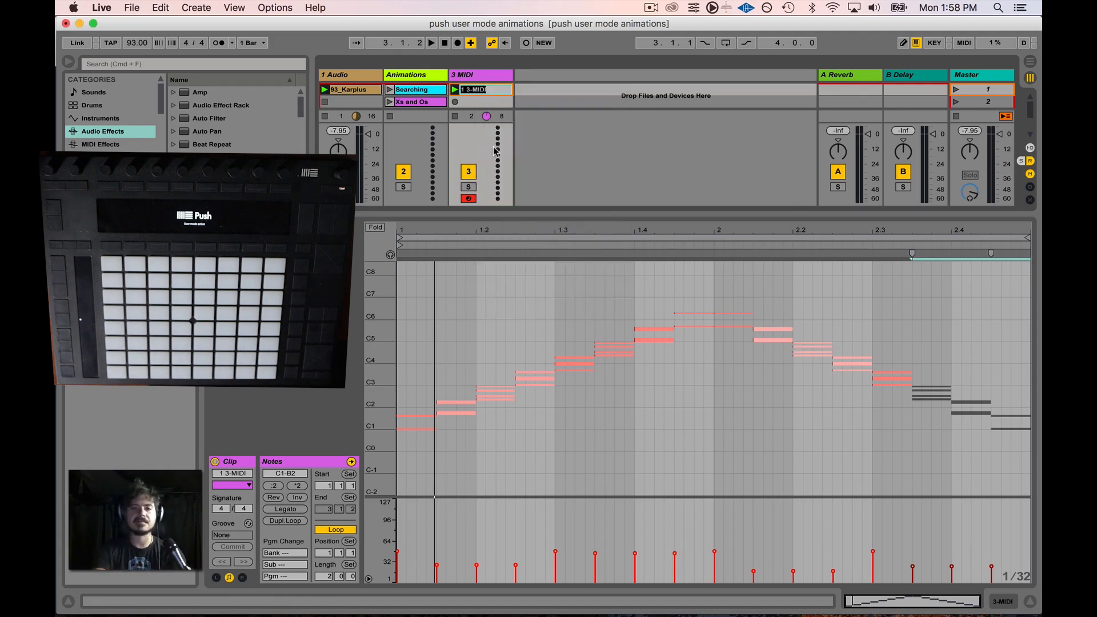
type("Diagonal")
key("Return")
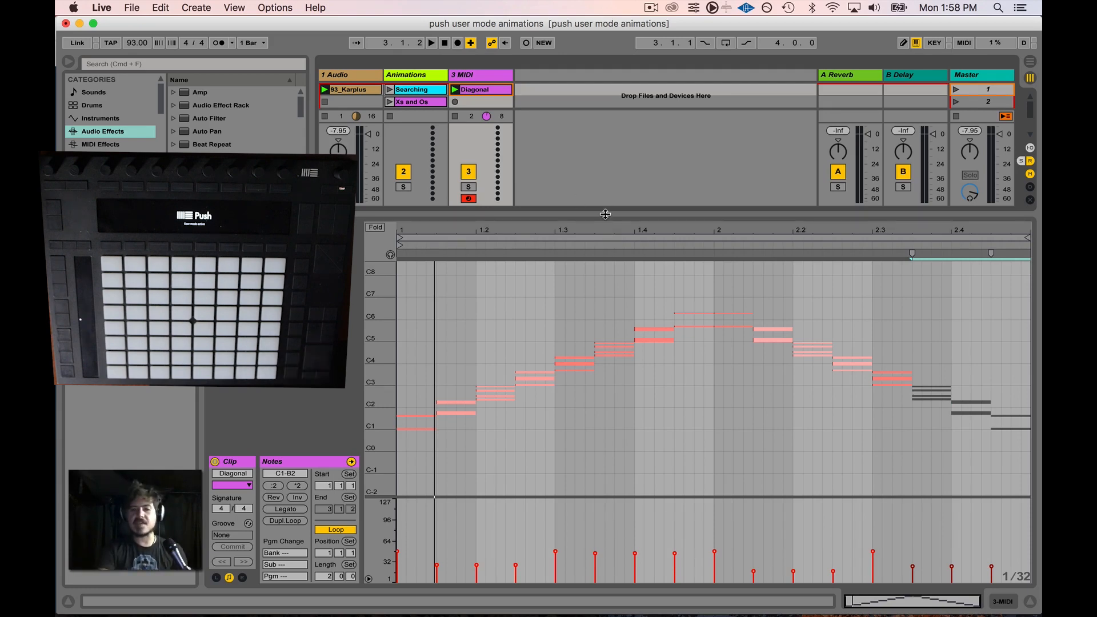
left_click_drag(606, 214, 578, 452)
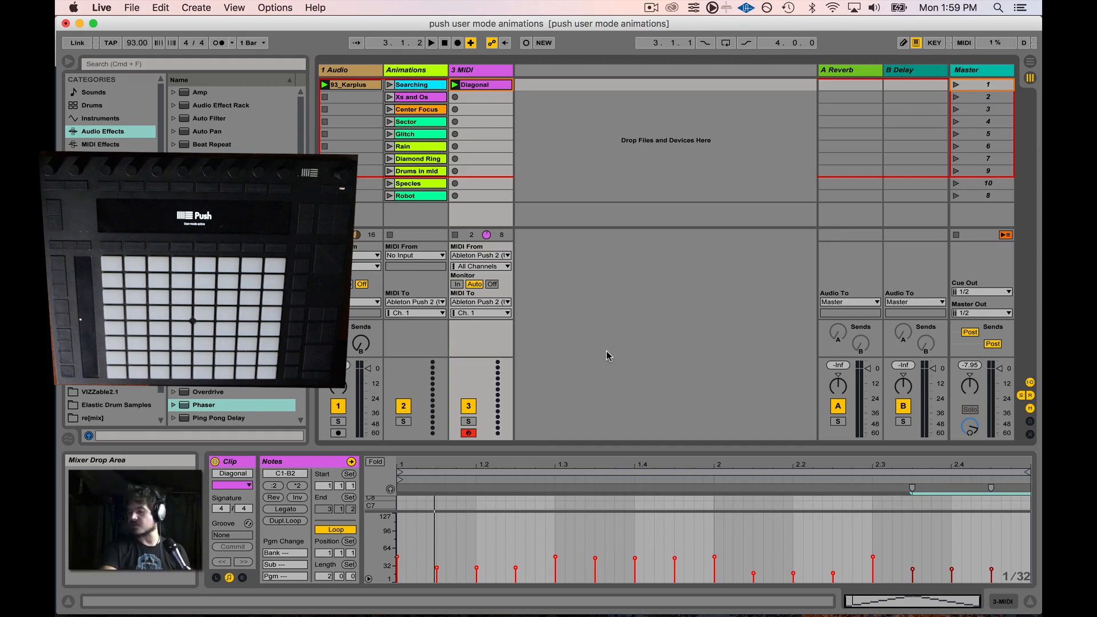
- Run playback to watch the pad light animations, including in the EarthCry Live 2017 UAD set
key("space")
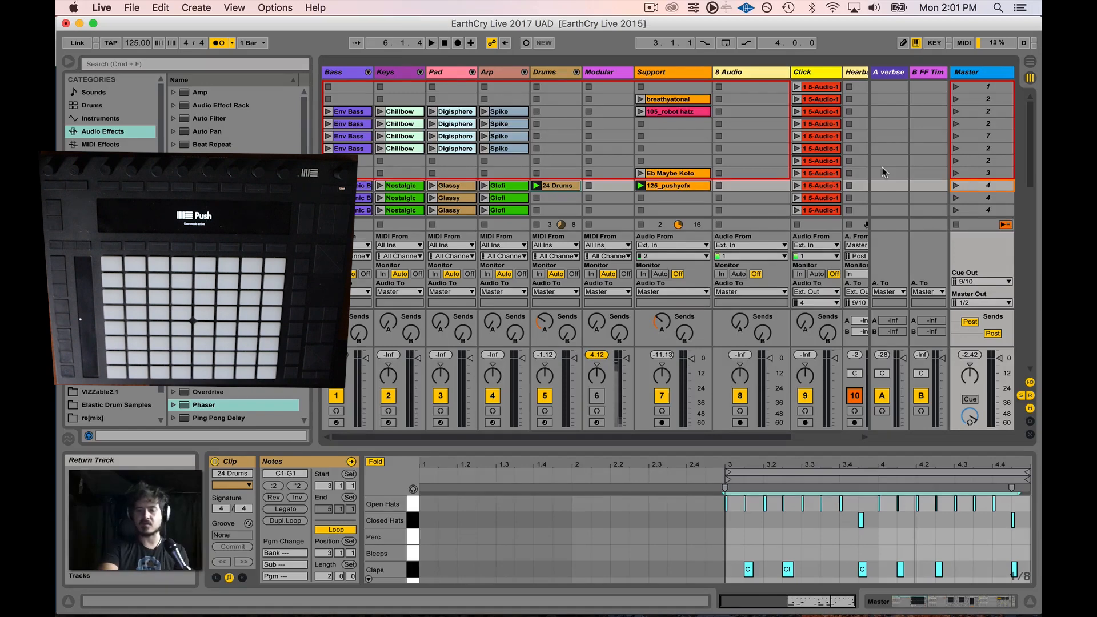
key("space")
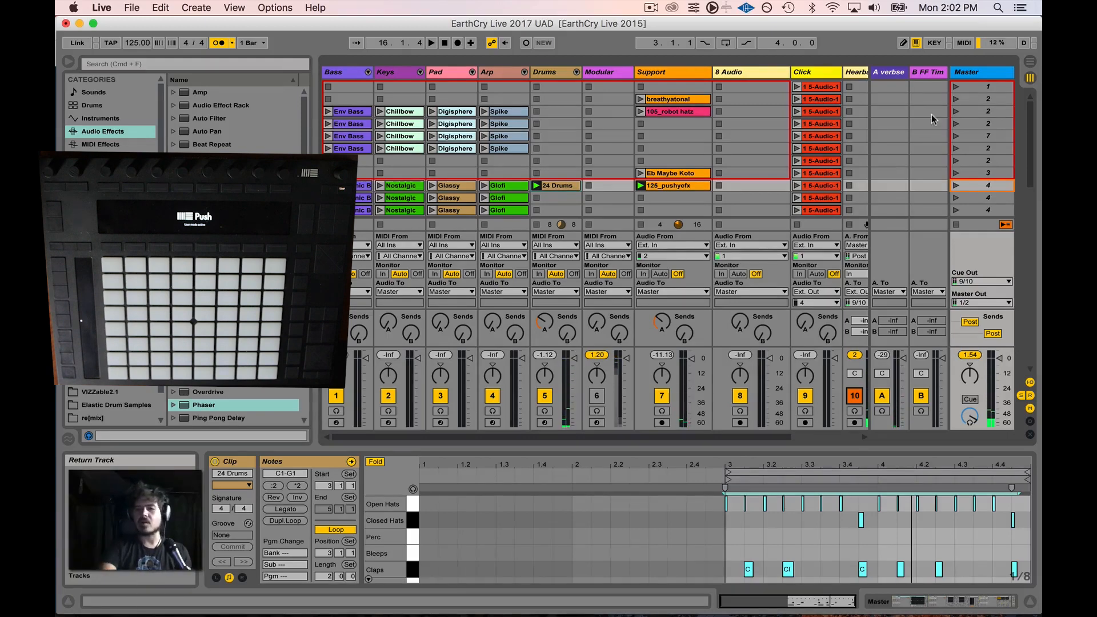
- Unfold the 12 Group track to show its 13 MIDI and 14 MIDI tracks
scroll(773, 130, "right", 4)
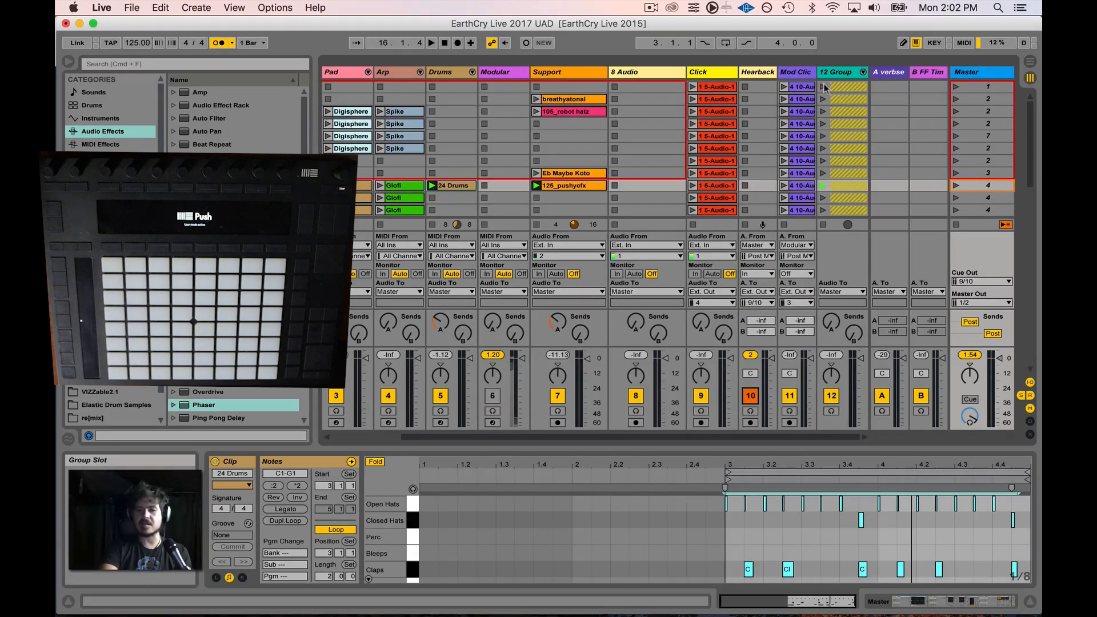
left_click(763, 75)
left_click(800, 76)
left_click(837, 77)
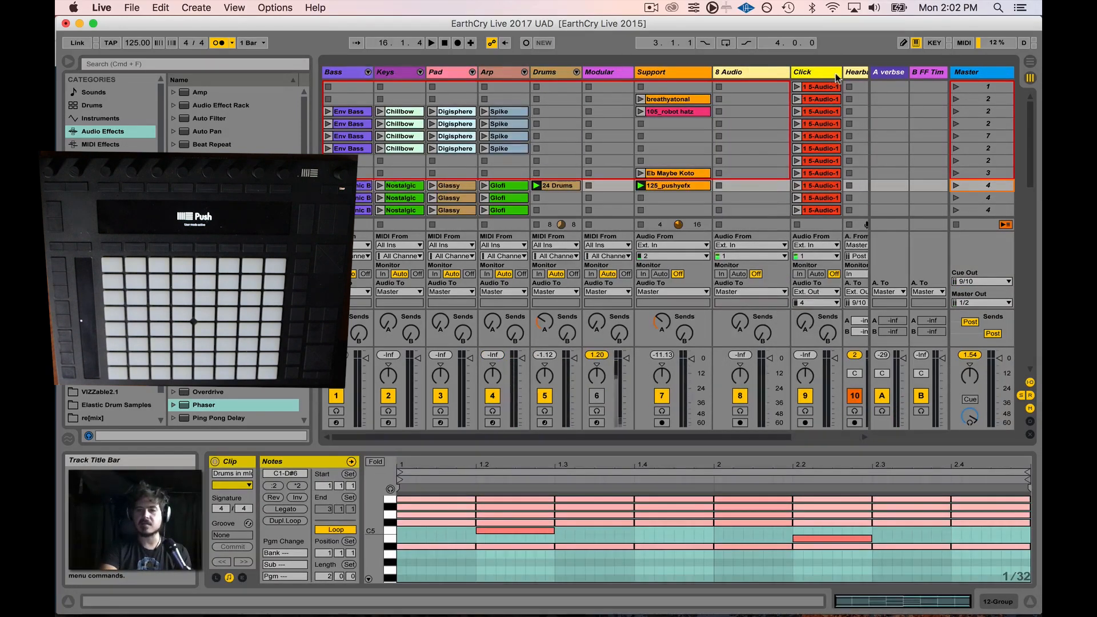
left_click(863, 73)
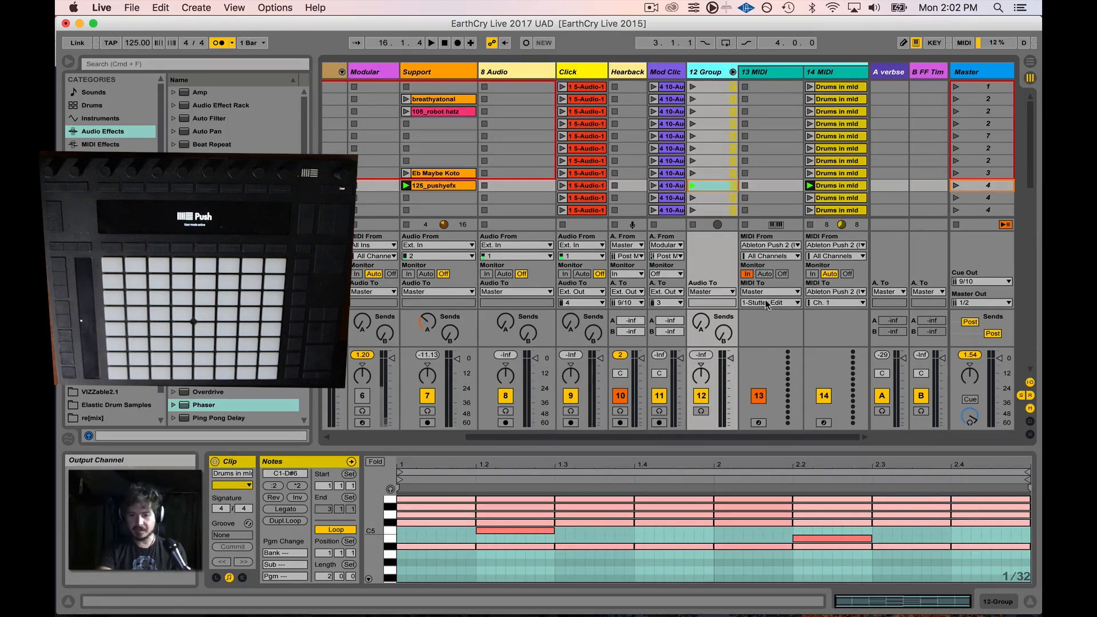
- Check the Push 2 MIDI input choices of the 13 MIDI track and the MIDI output routing of the 14 MIDI track
left_click(780, 246)
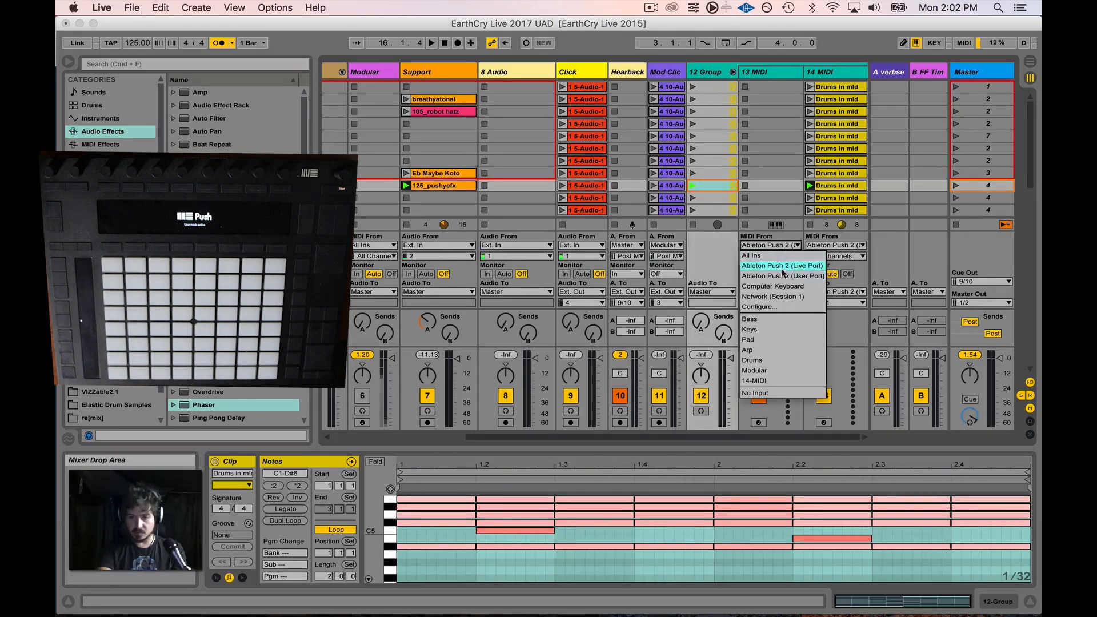
left_click(782, 262)
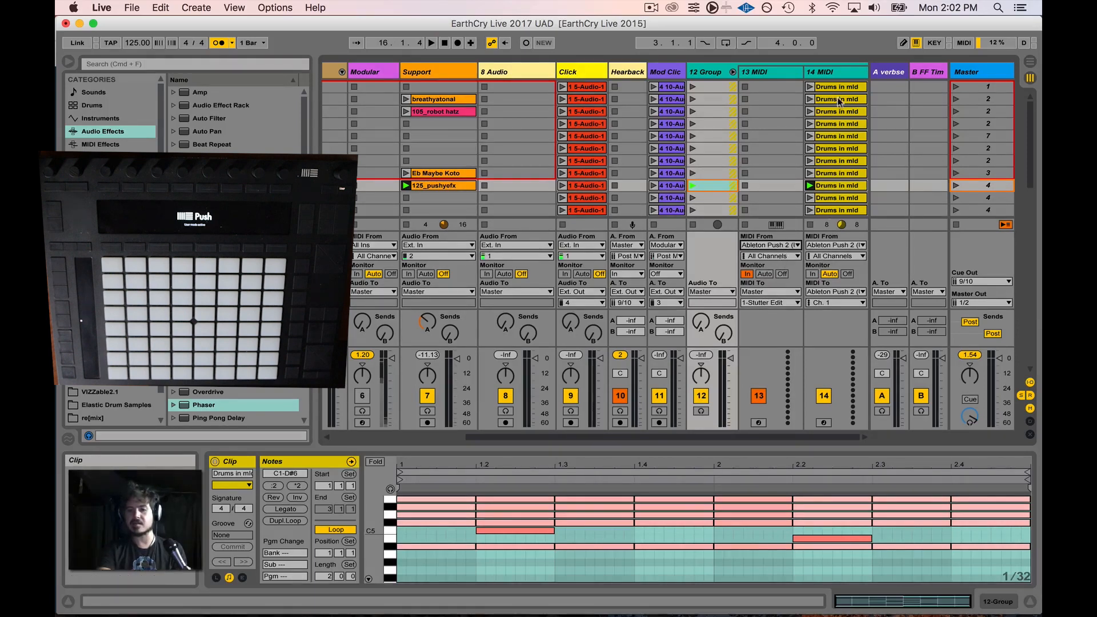
left_click(843, 75)
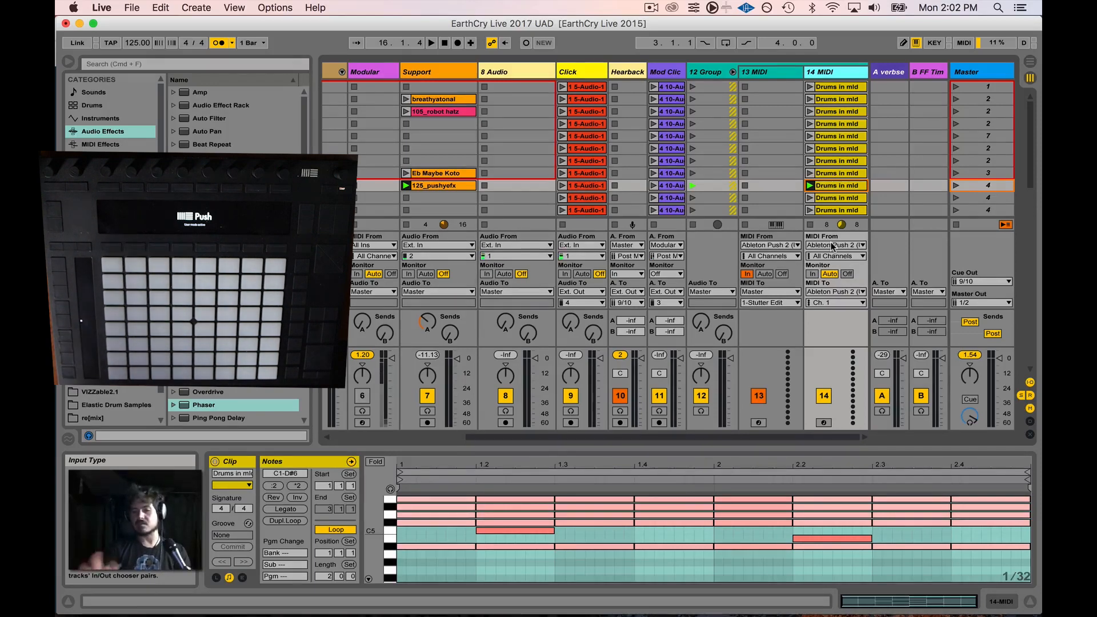
left_click(834, 292)
left_click(833, 293)
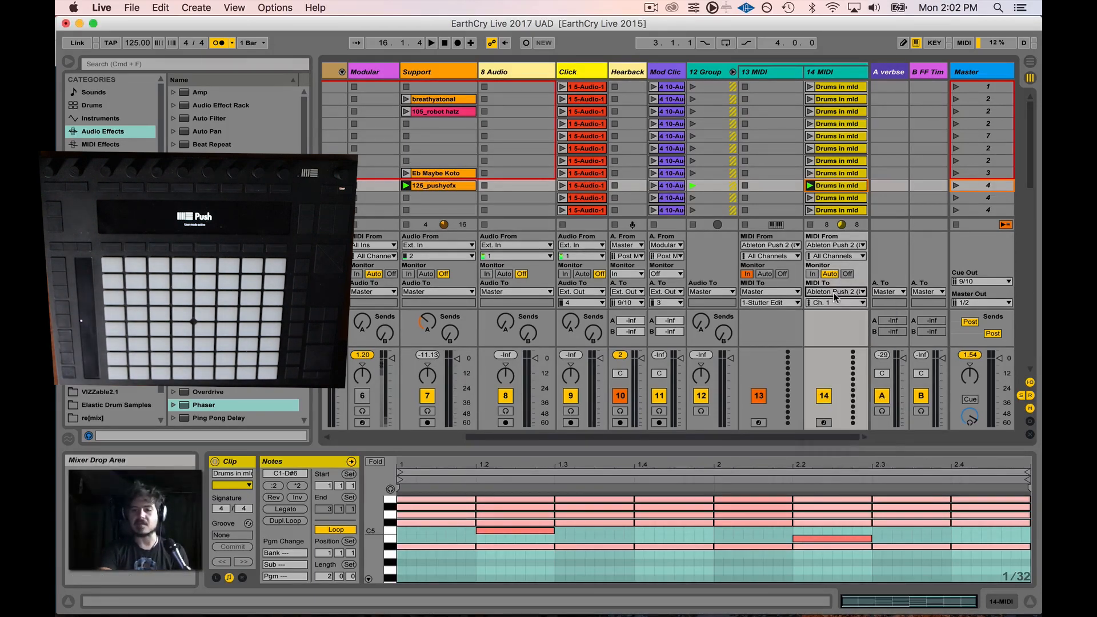
left_click(836, 301)
left_click(836, 290)
left_click(836, 290)
left_click(837, 292)
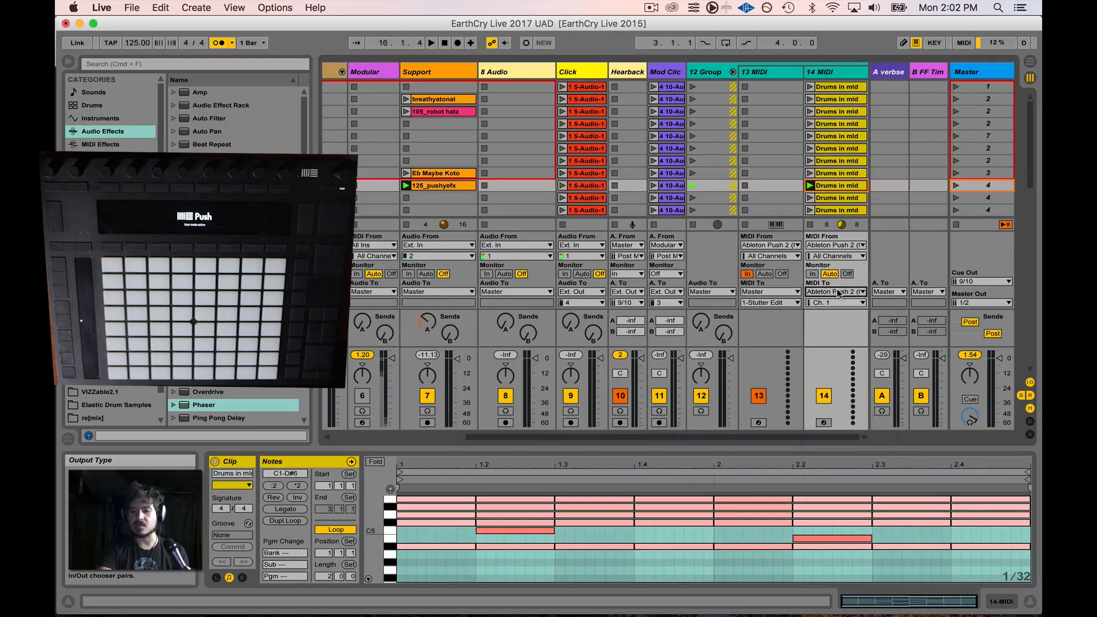
- Enlarge the clip editor to view the full note pattern of the 14 MIDI track's active clip, and shrink it back
left_click(810, 185)
left_click_drag(747, 449, 746, 152)
left_click_drag(374, 318, 374, 350)
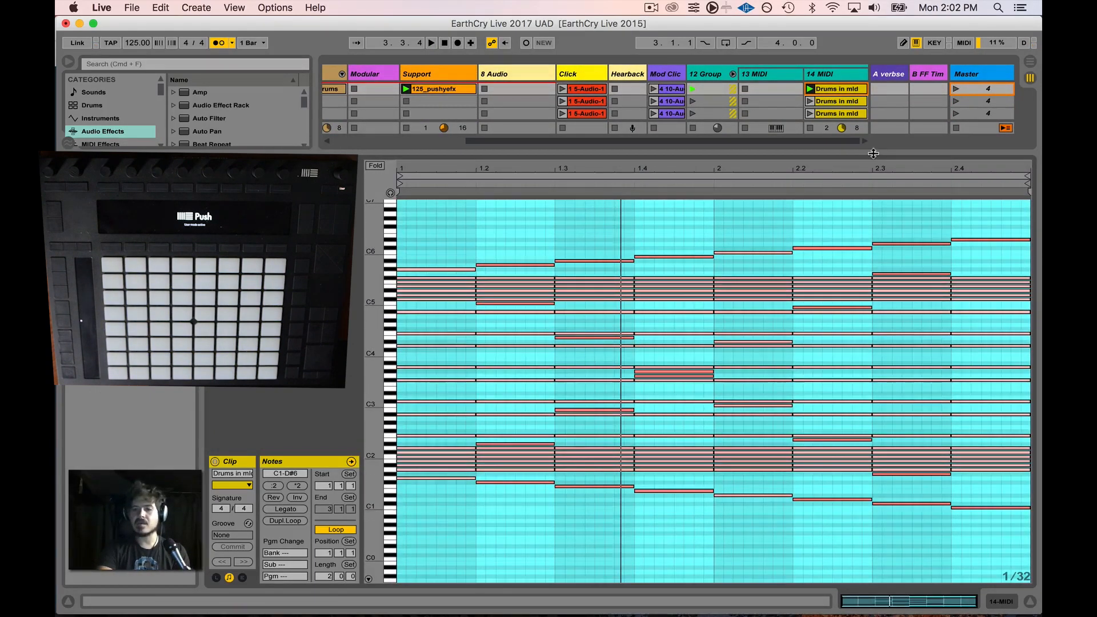
left_click_drag(874, 152, 863, 437)
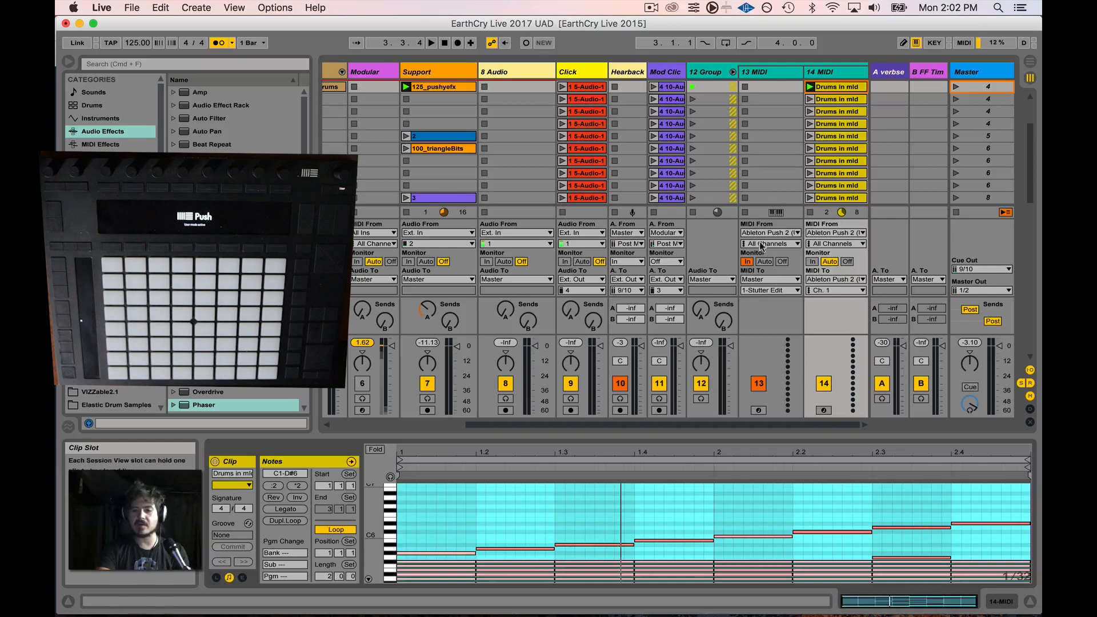
- Select the 13 MIDI track and look through the Master track's effect chain, ending at the UsermodeStutter rack
left_click(764, 73)
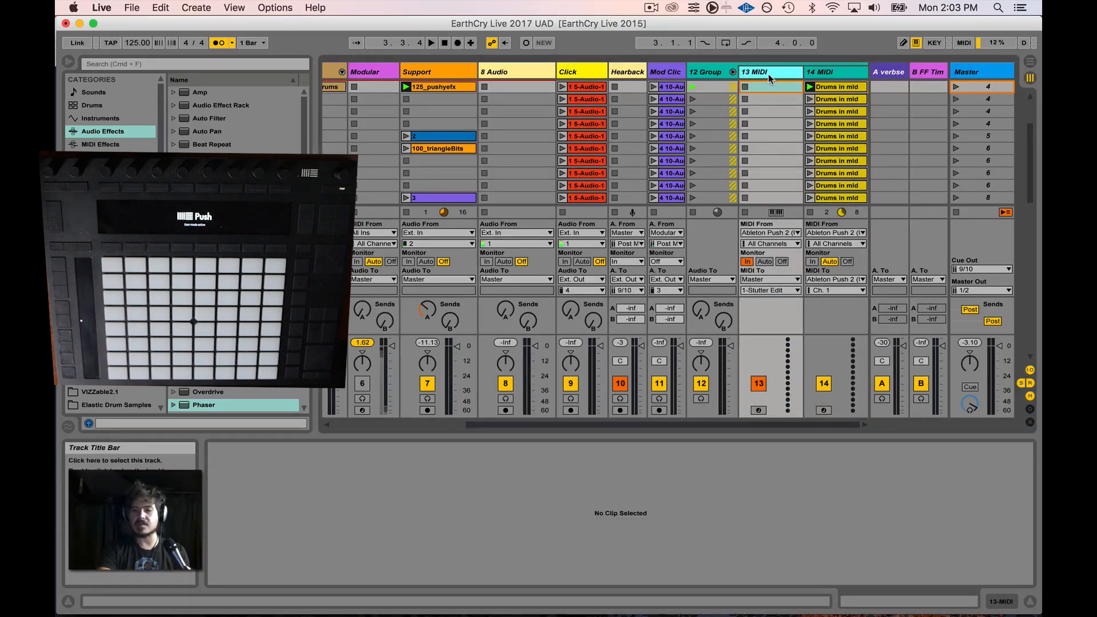
double_click(987, 73)
scroll(802, 514, "right", 10)
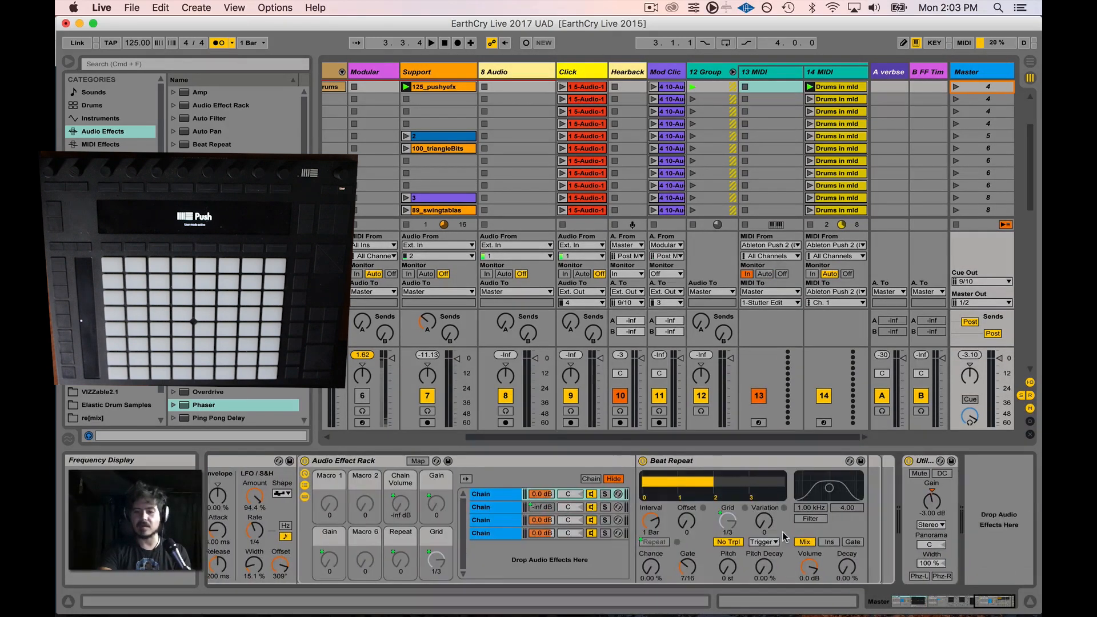
scroll(784, 537, "right", 12)
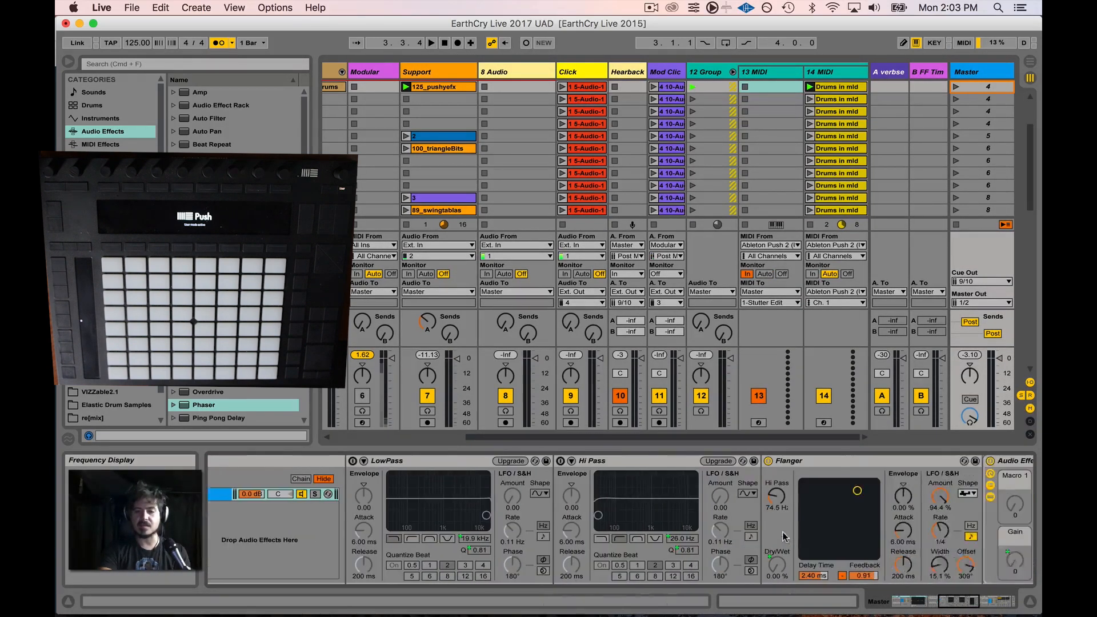
scroll(783, 537, "left", 20)
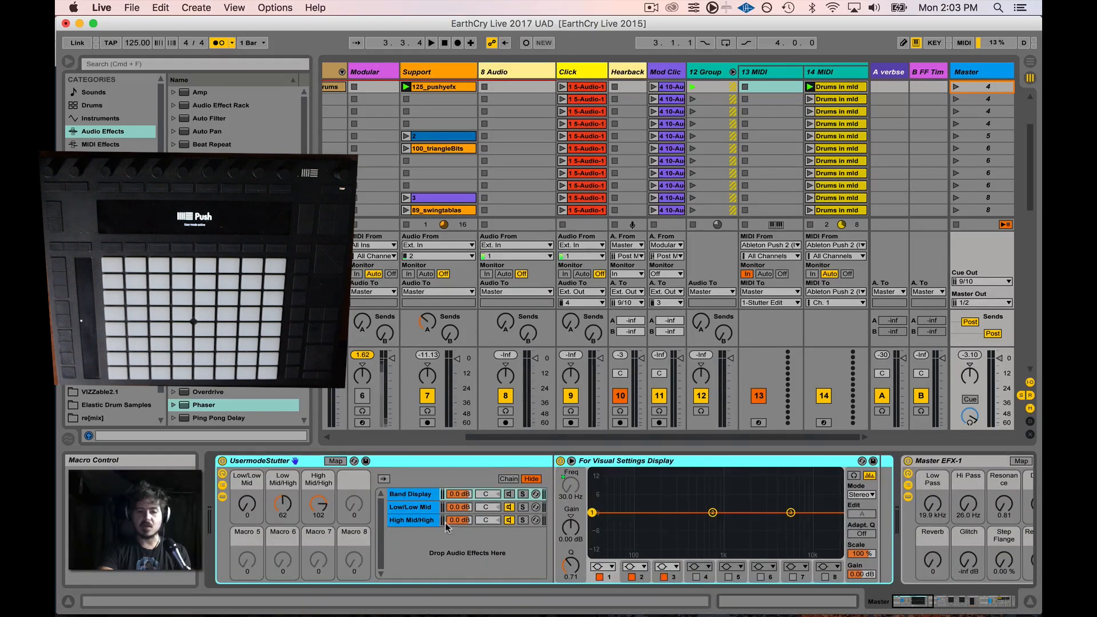
- Open the Stutter Edit plug-in from the UsermodeStutter rack's High Mid/High chain and start playback to test the pads
left_click(418, 507)
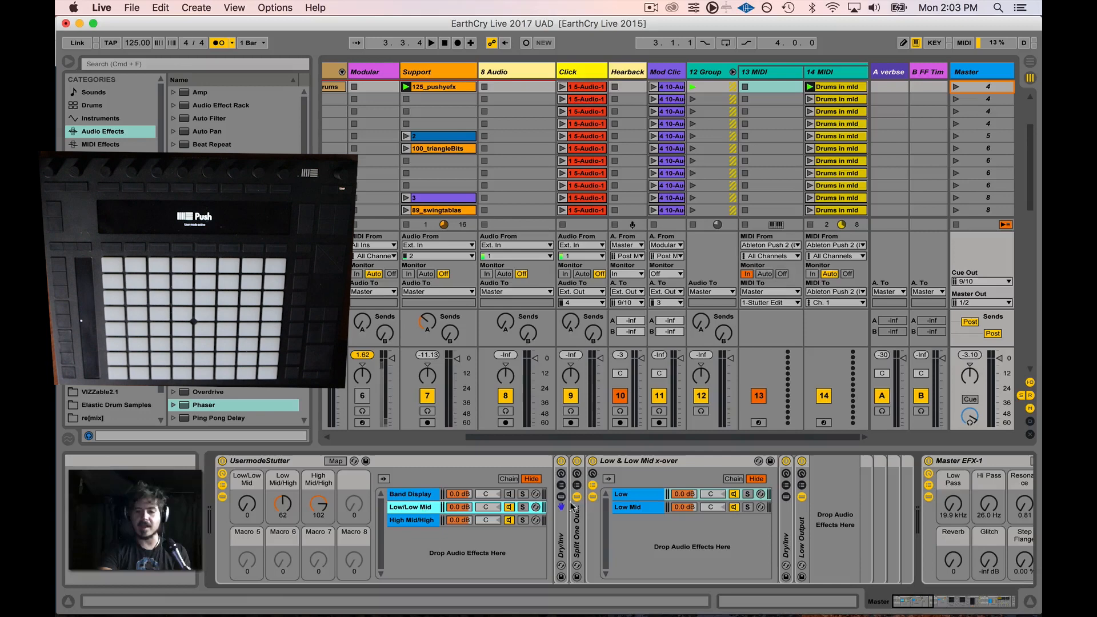
left_click(427, 495)
left_click(419, 520)
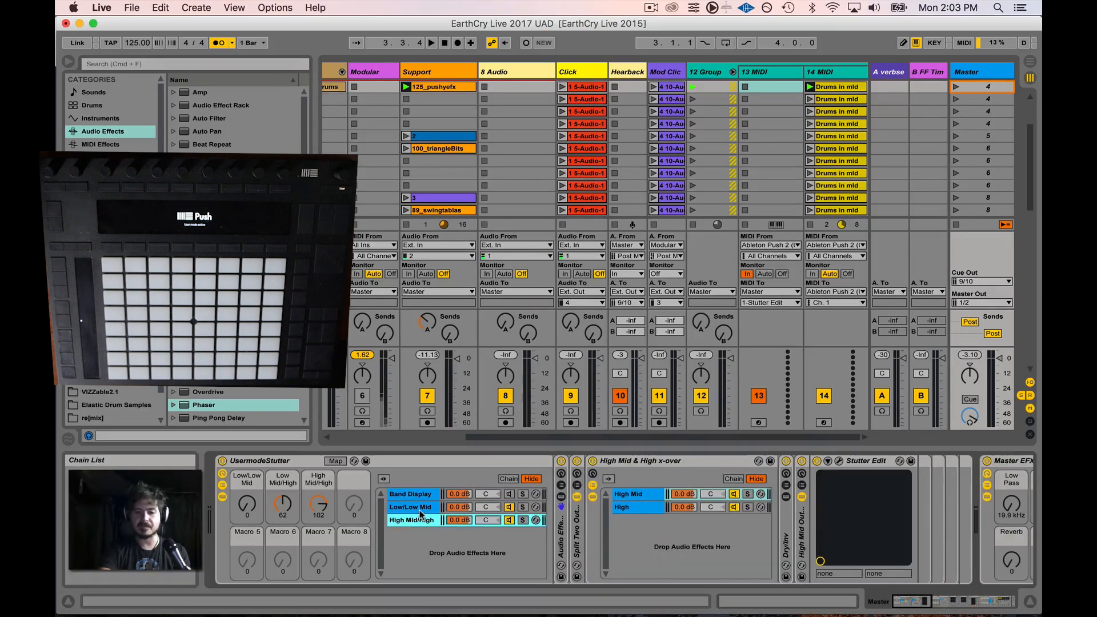
left_click(914, 473)
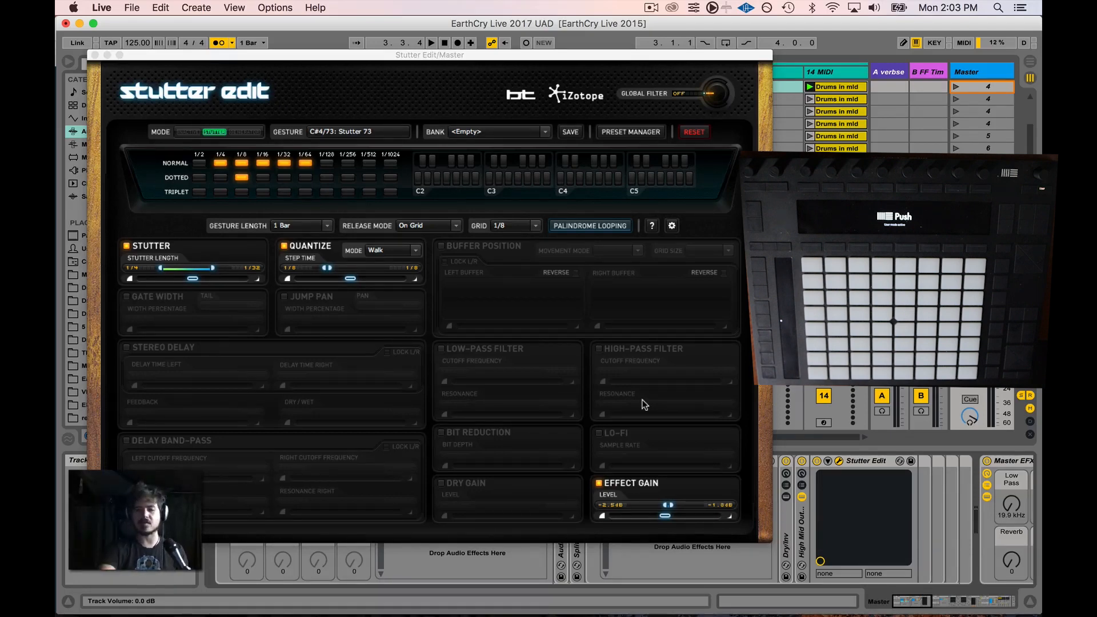
key("space")
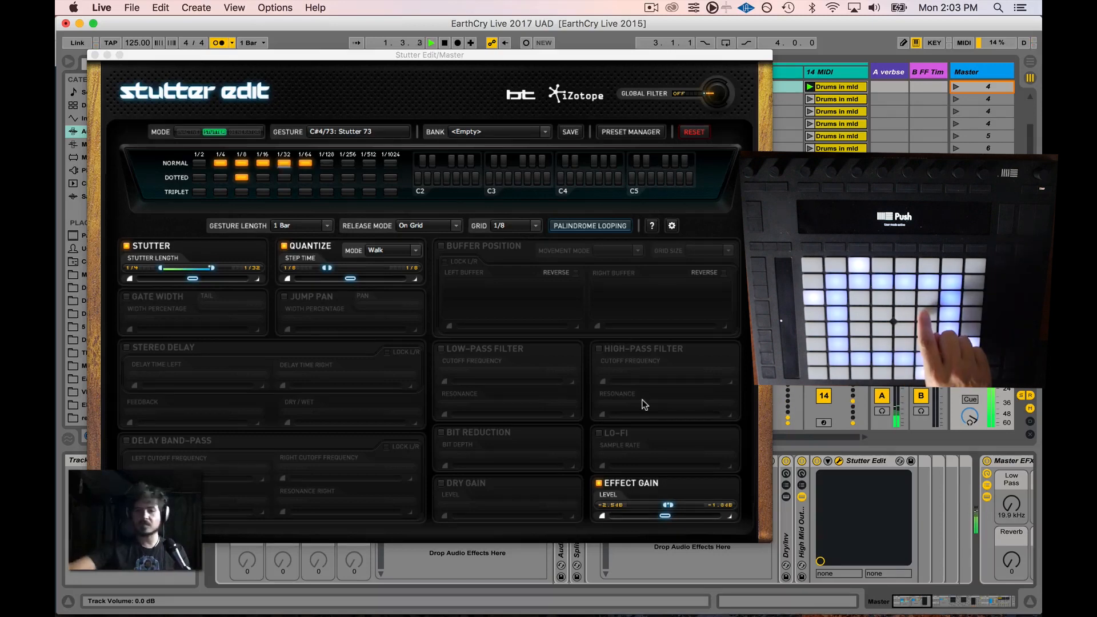